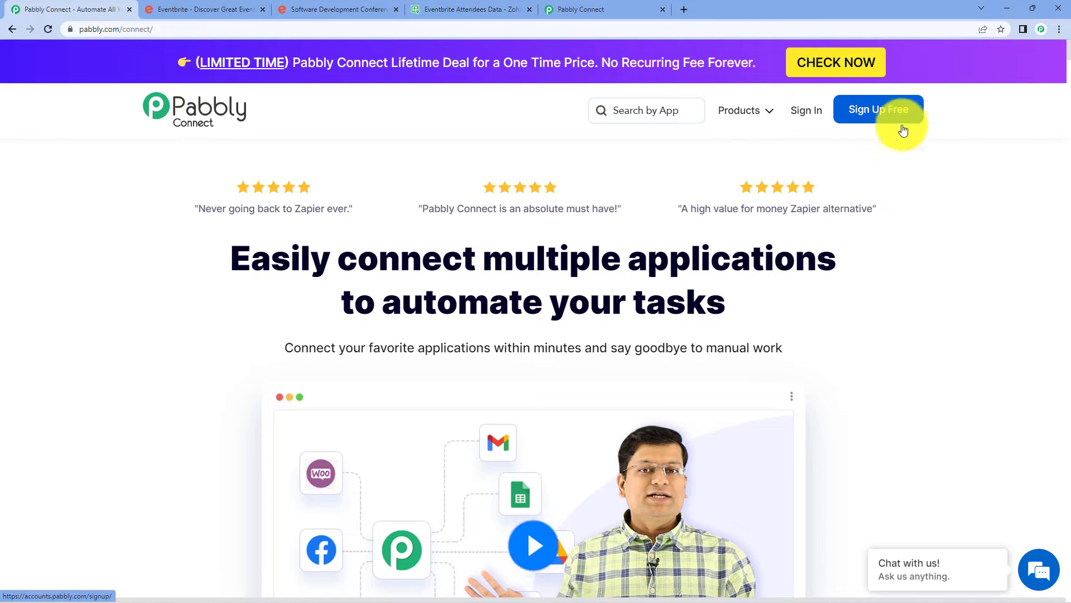
# Sign in, open Pabbly Connect and create a workflow named 'Eventbrite to Zoho Sheet'.
pyautogui.click(815, 119)
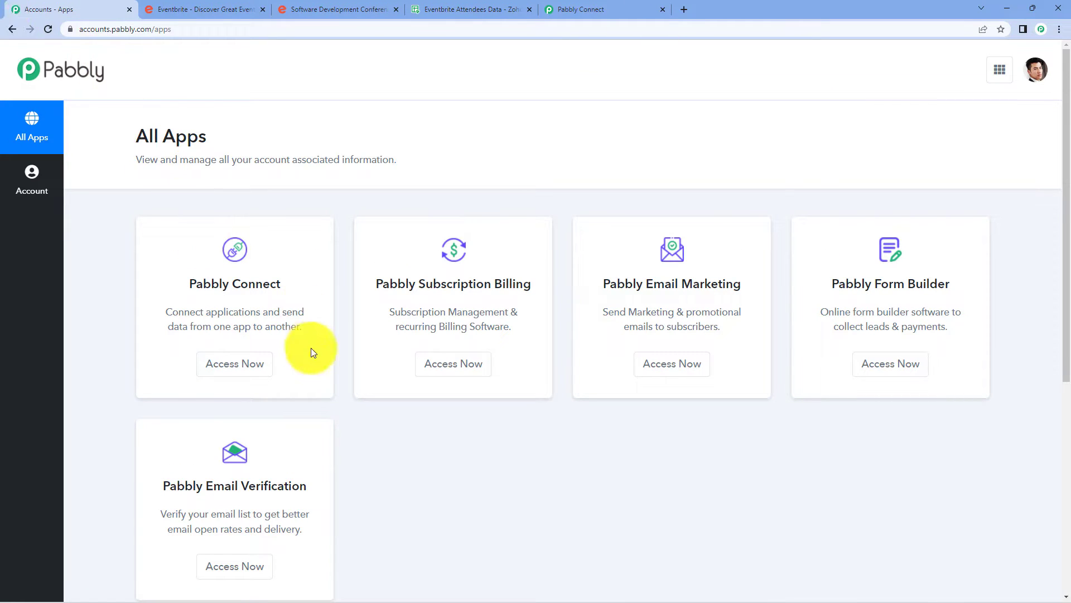
pyautogui.click(246, 364)
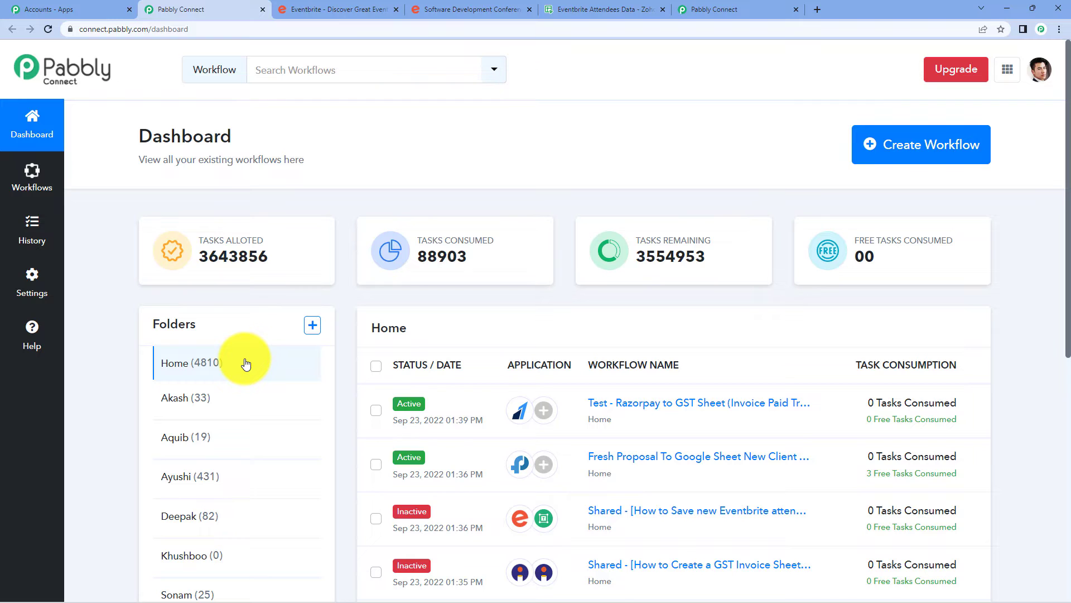
pyautogui.click(881, 159)
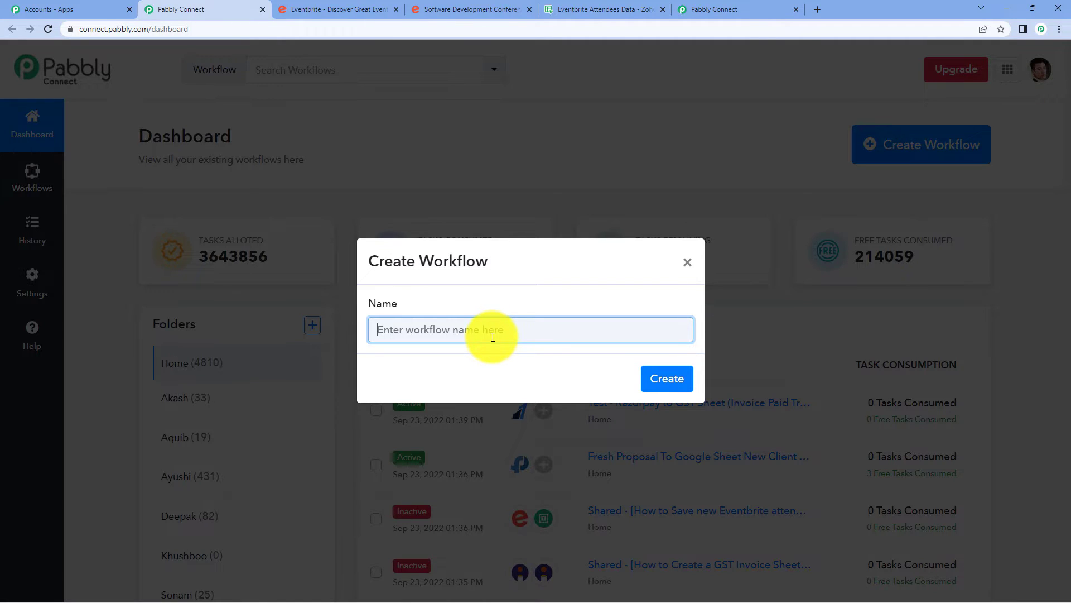
pyautogui.write('Eventbrite to Zoho Sheet')
pyautogui.click(674, 378)
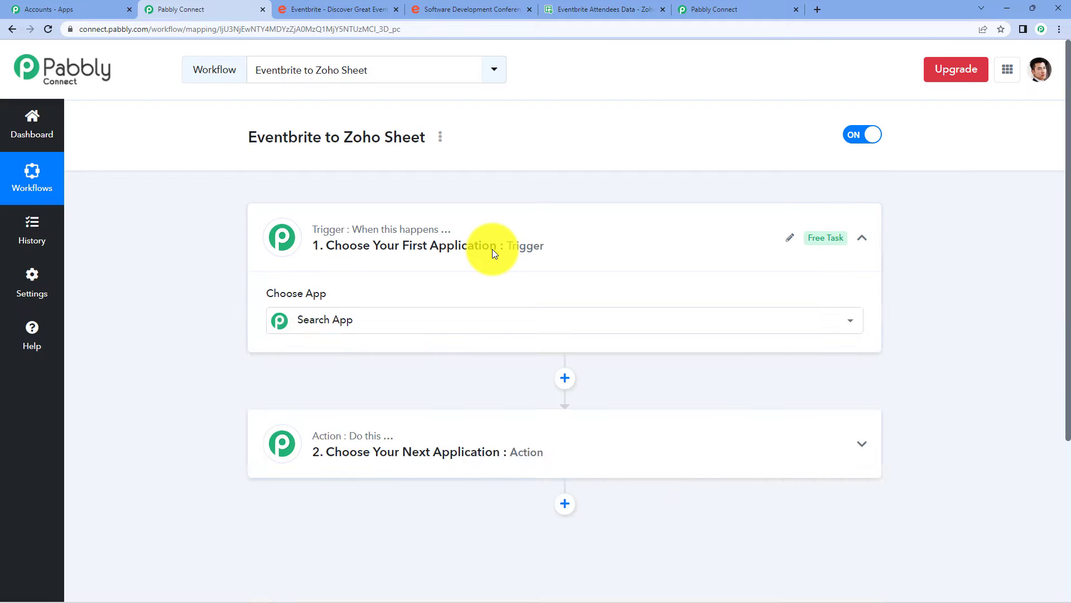
# Re-expand the trigger card and expand the '2. Choose Your Next Application' action card.
pyautogui.click(552, 239)
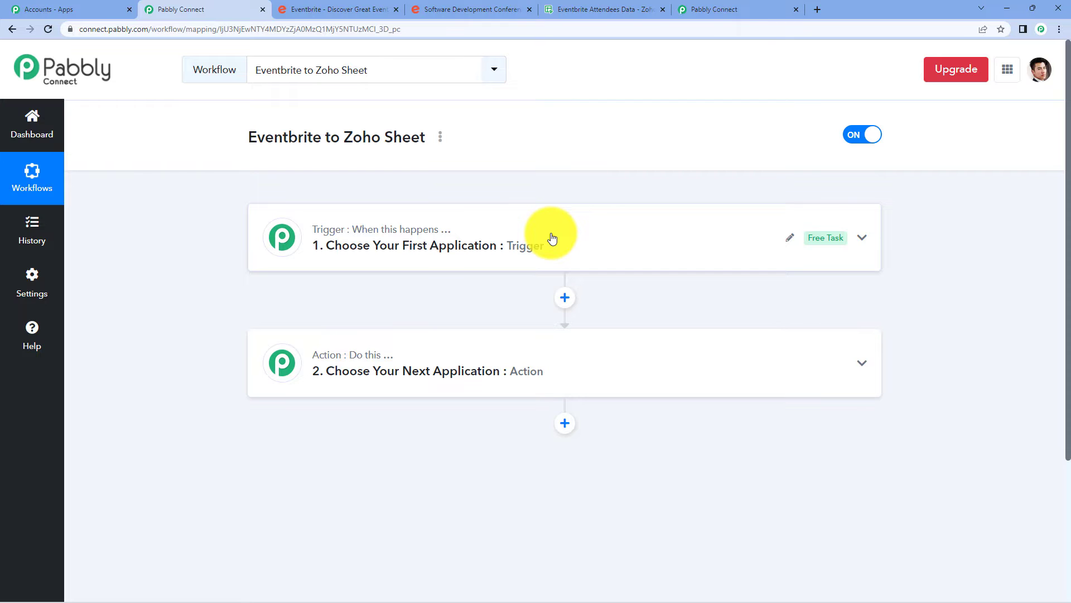
pyautogui.click(553, 239)
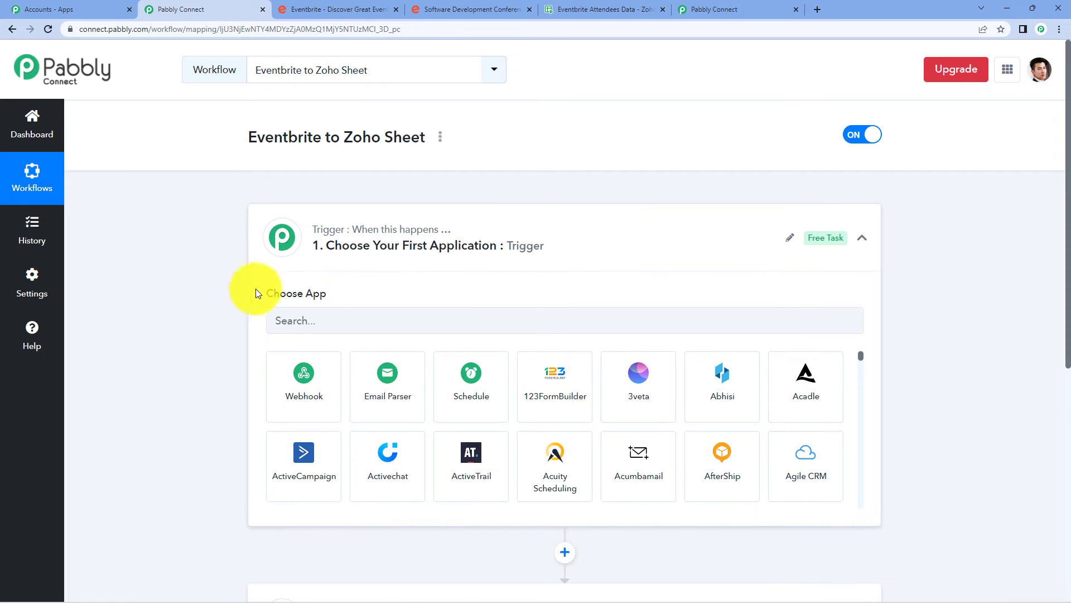
pyautogui.moveTo(256, 289); pyautogui.dragTo(425, 270)
pyautogui.scroll(-5, 418, 276)
pyautogui.click(383, 351)
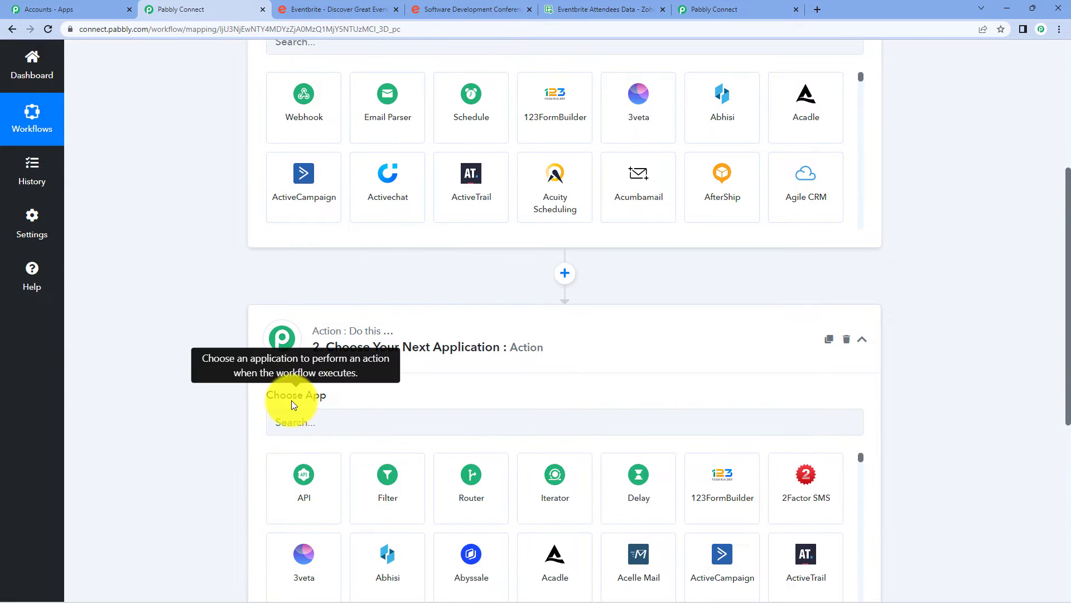
pyautogui.scroll(4, 335, 390)
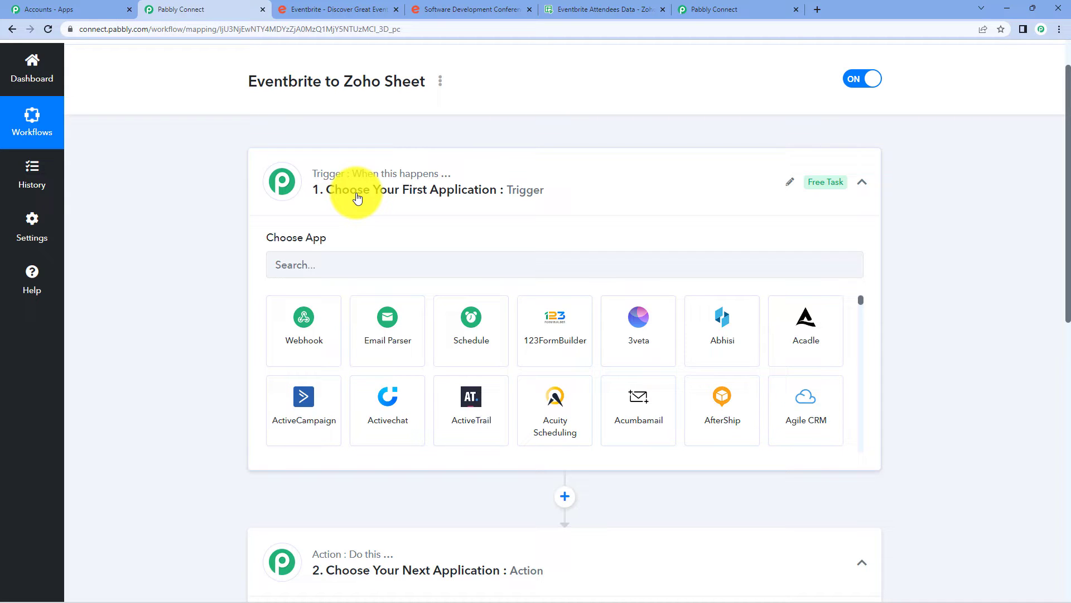
# Set the trigger to Eventbrite's New Order event and start connecting an Eventbrite account.
pyautogui.click(354, 266)
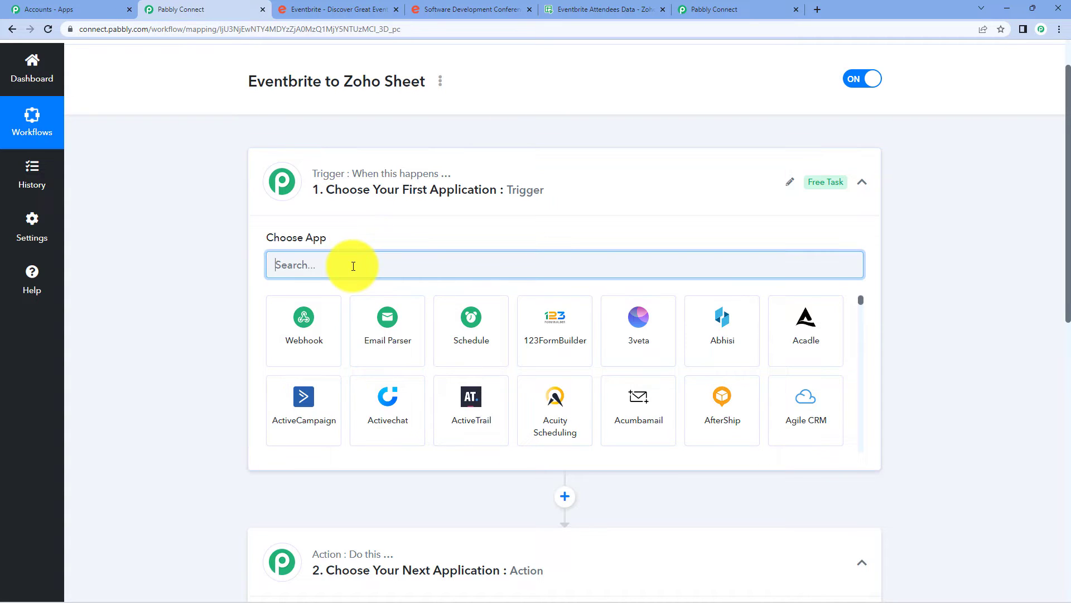
pyautogui.write('event')
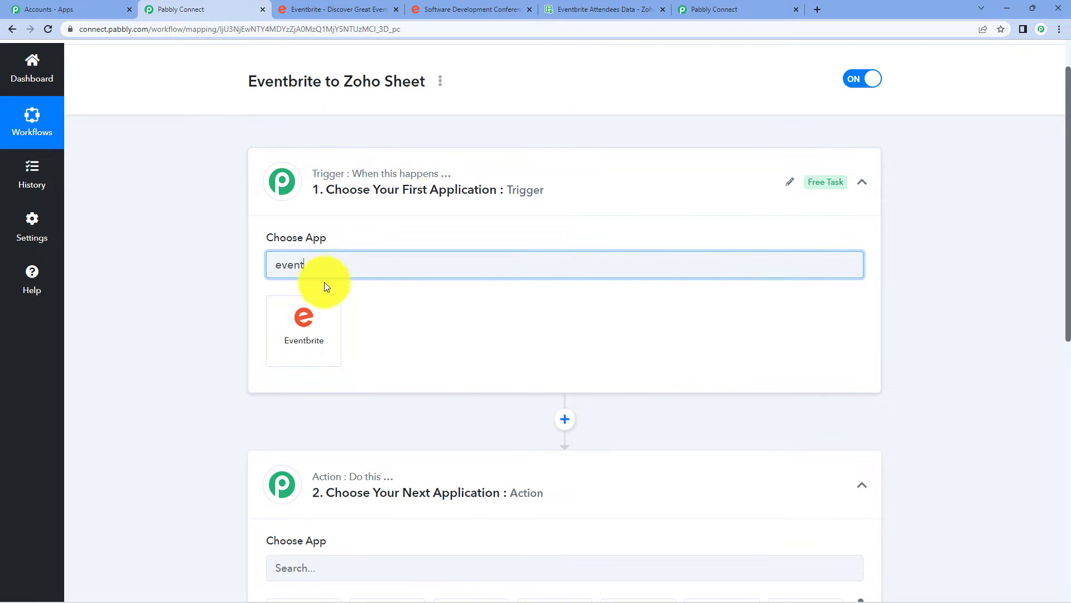
pyautogui.click(312, 313)
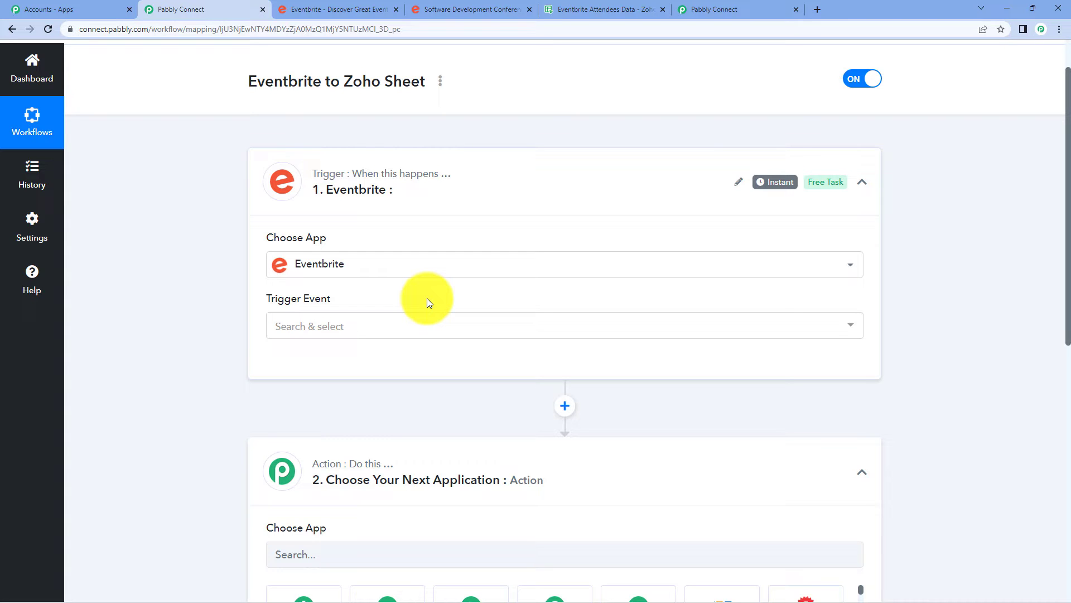
pyautogui.click(418, 330)
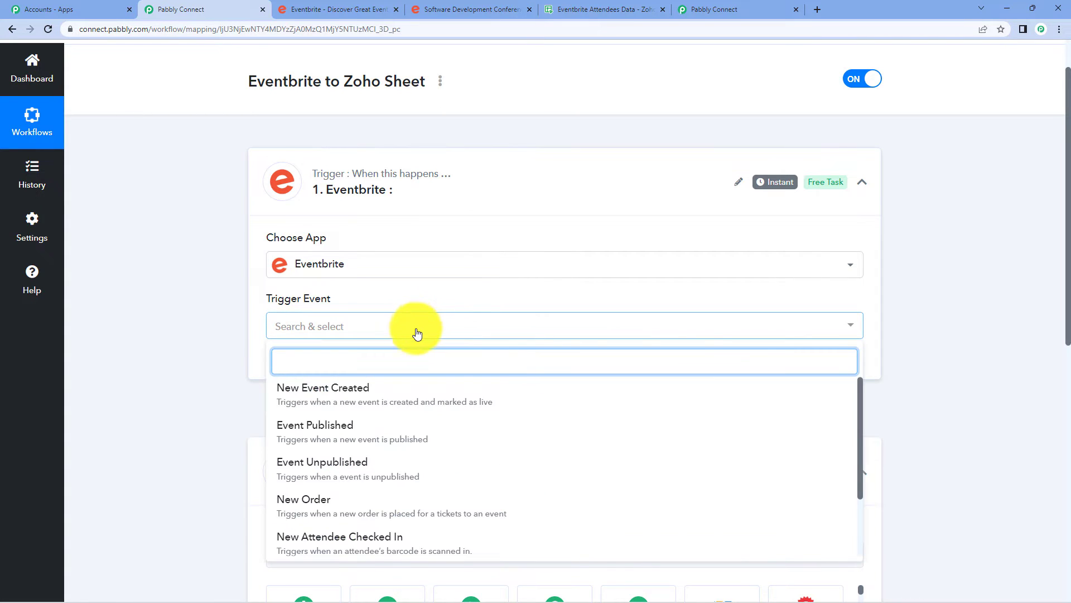
pyautogui.click(406, 505)
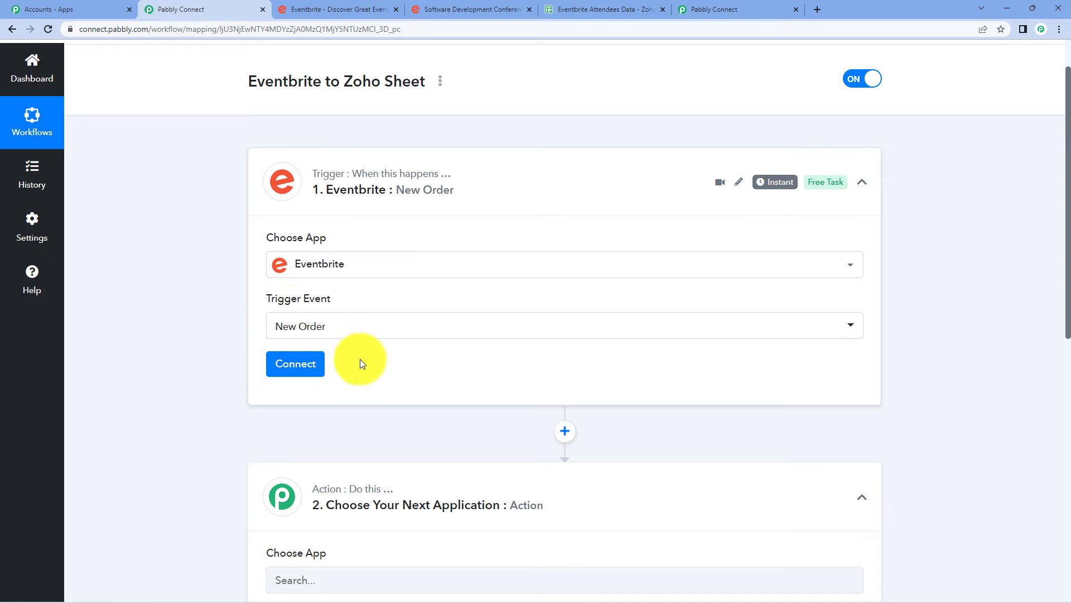
pyautogui.click(285, 373)
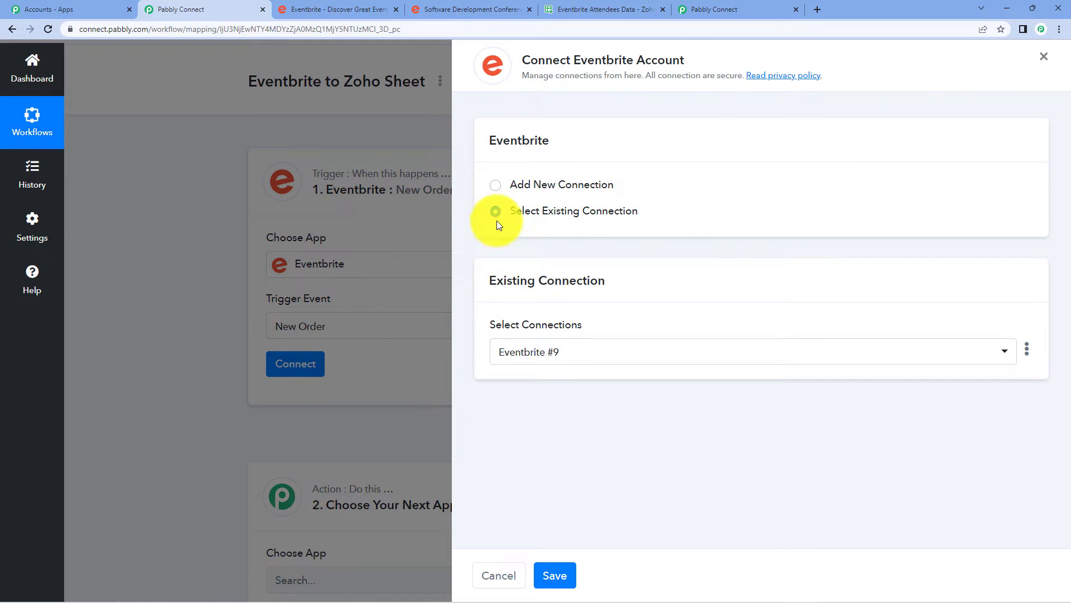
# Add a new Eventbrite connection and allow Pabbly Connect access in the authorization popup.
pyautogui.click(520, 183)
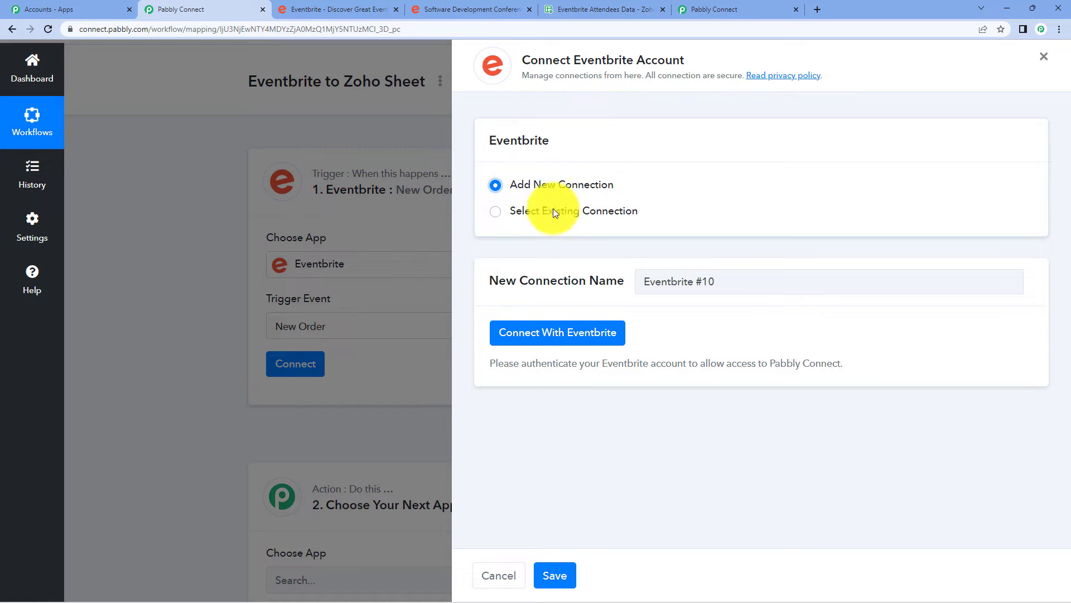
pyautogui.click(546, 334)
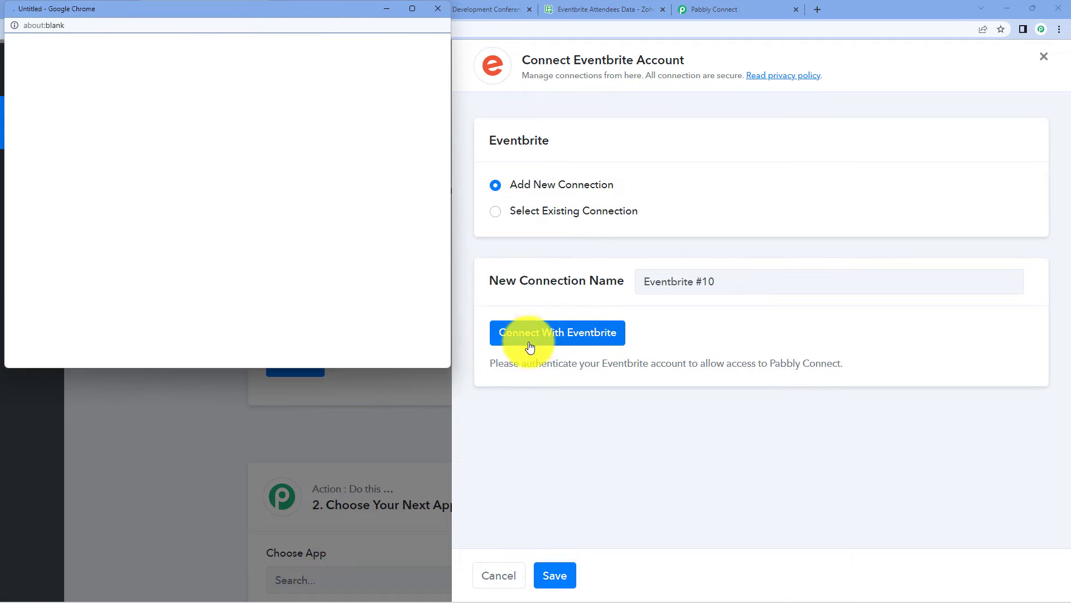
pyautogui.scroll(-5, 233, 186)
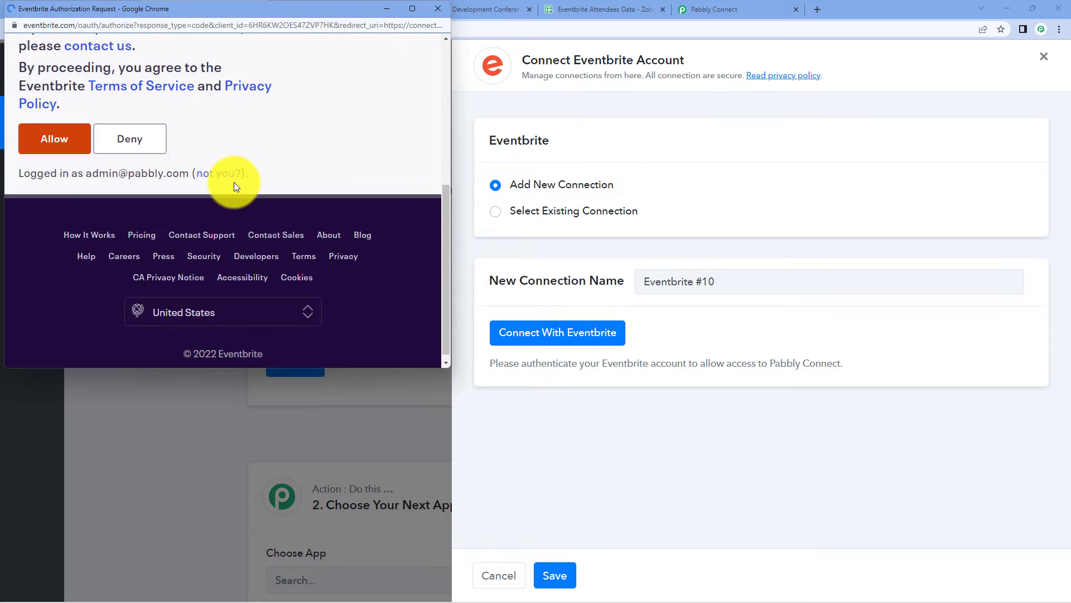
pyautogui.scroll(1, 233, 182)
pyautogui.scroll(1, 231, 171)
pyautogui.click(66, 252)
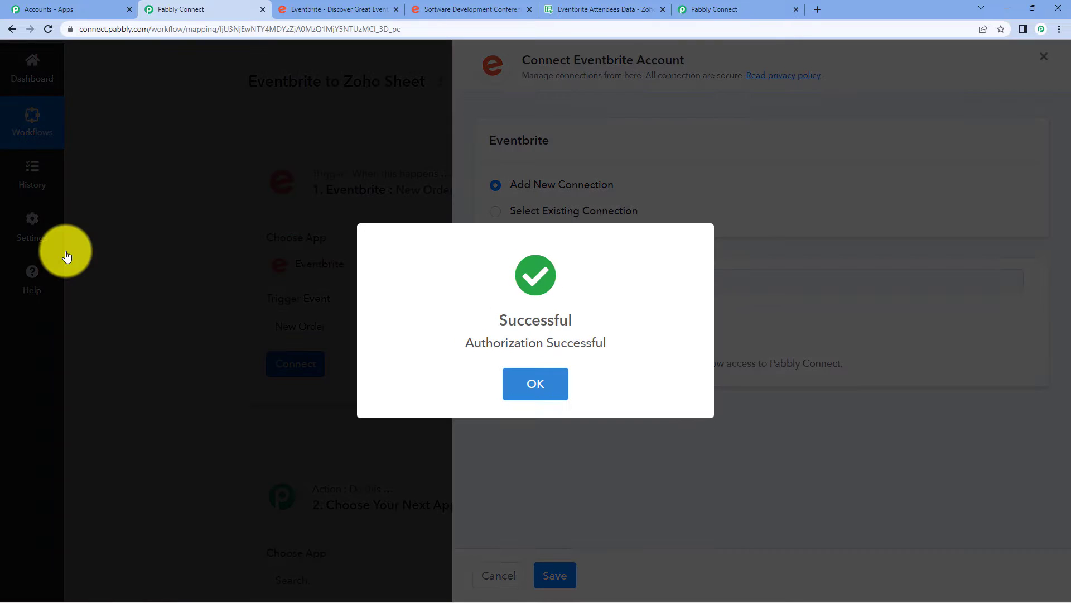
pyautogui.click(543, 372)
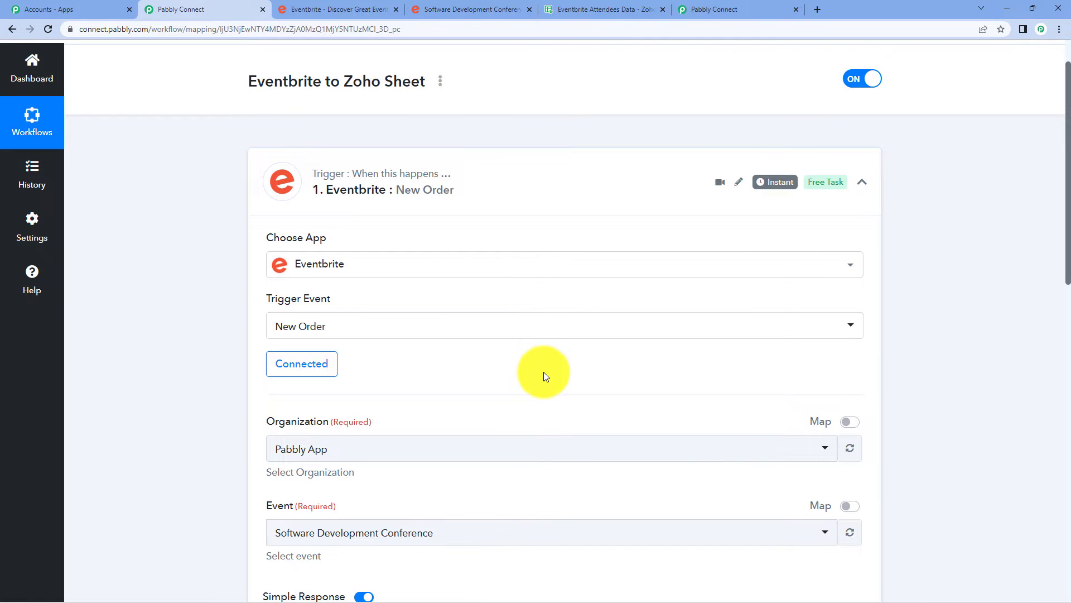
# Keep organization Pabbly App and event Software Development Conference, then switch to Eventbrite.
pyautogui.scroll(-3, 524, 276)
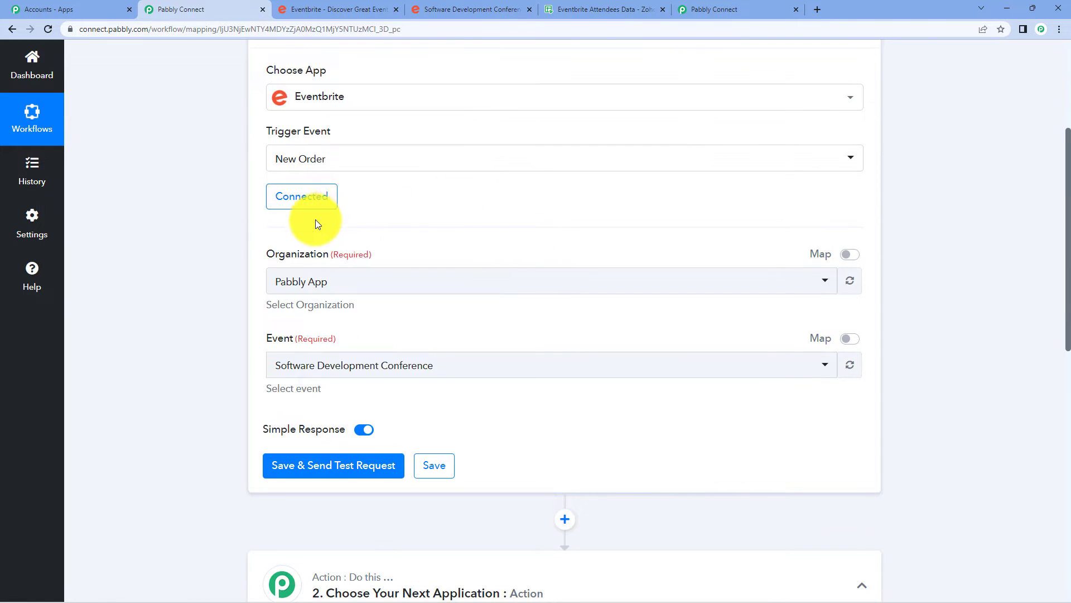
pyautogui.click(434, 282)
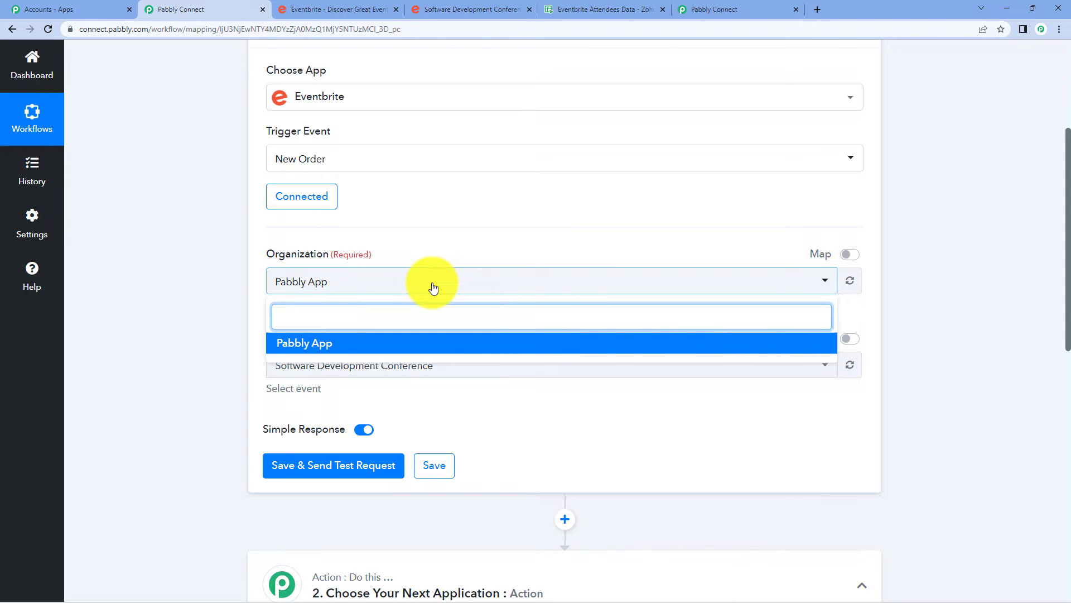
pyautogui.click(434, 287)
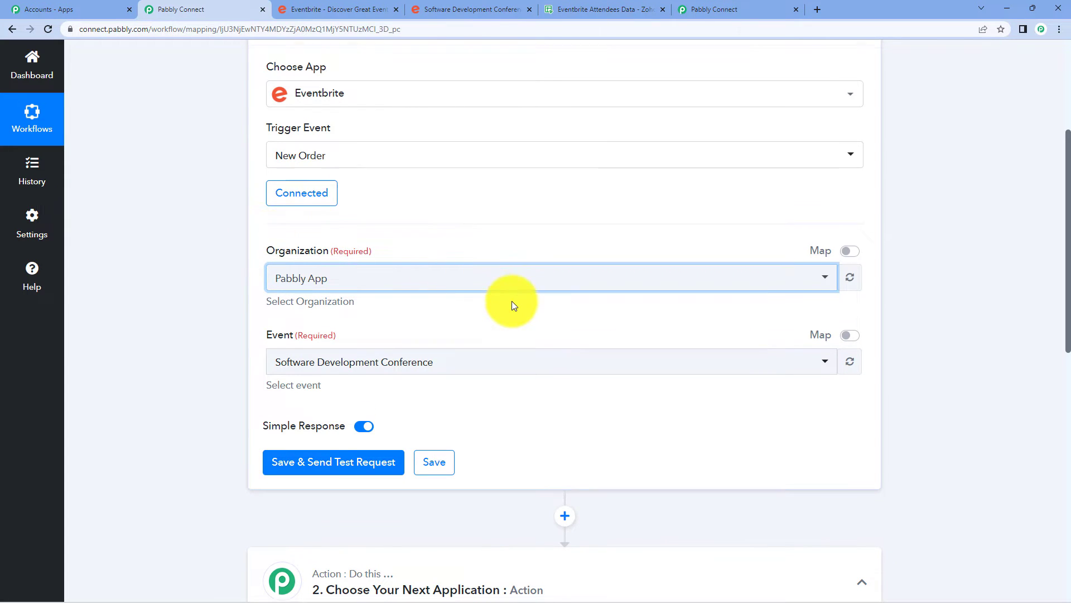
pyautogui.click(486, 360)
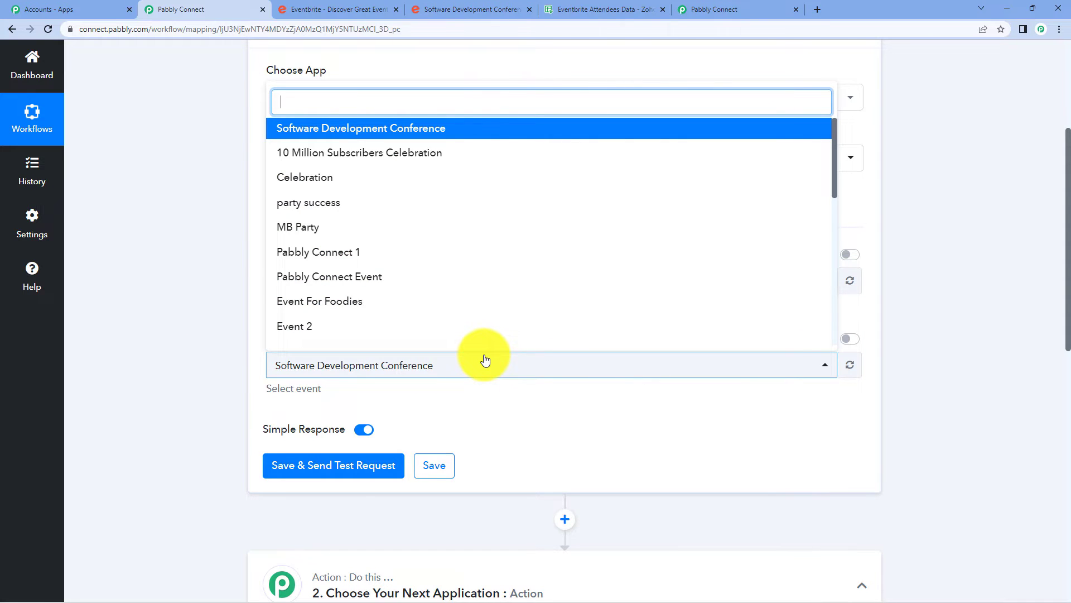
pyautogui.click(377, 134)
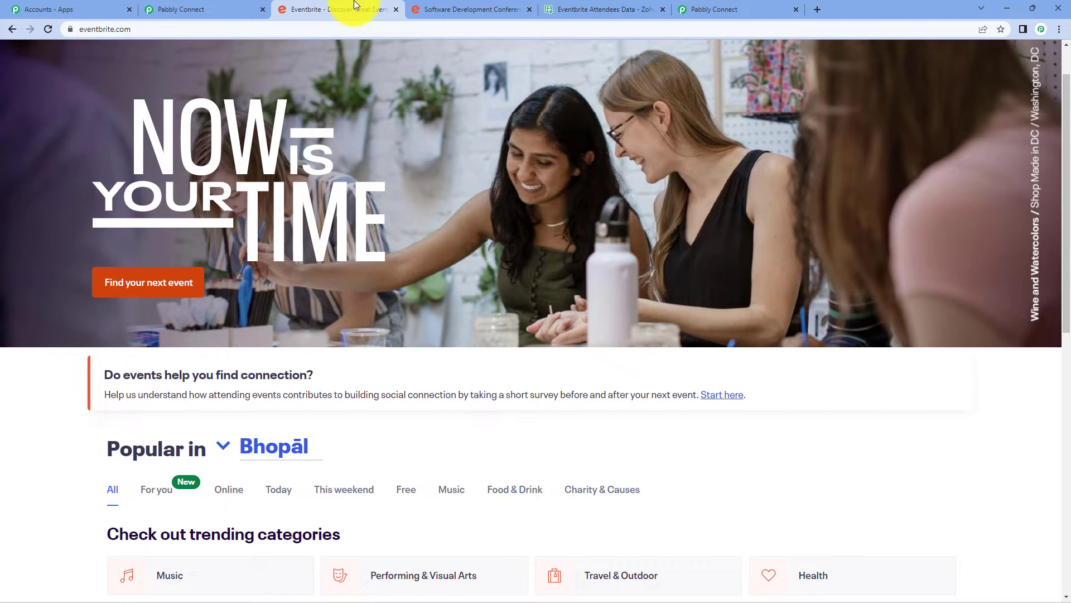
pyautogui.click(343, 9)
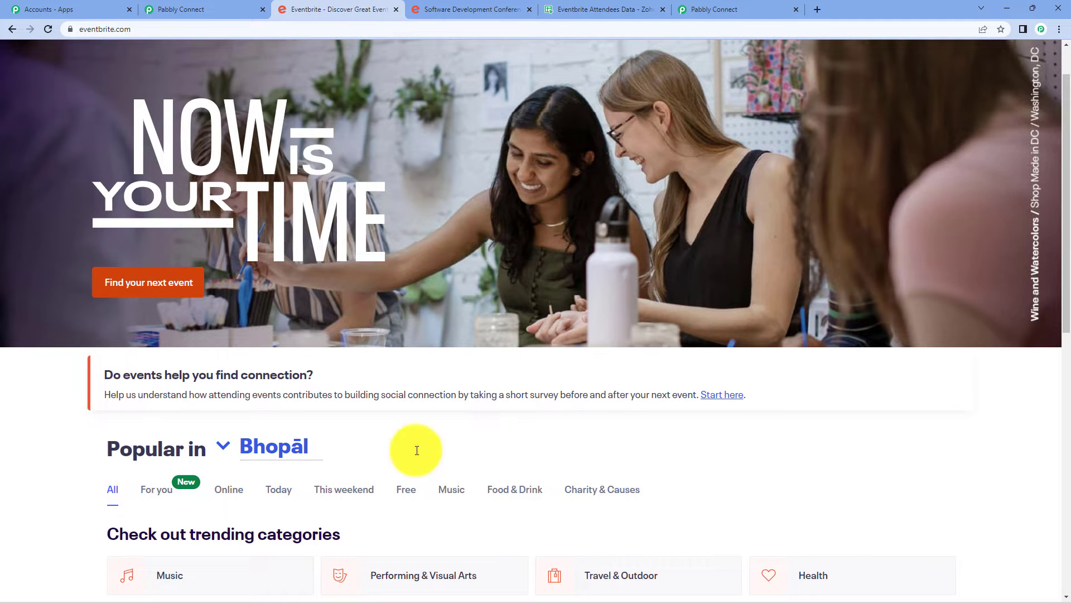
# Look over the Software Development Conference event page, then return to the Pabbly Connect editor.
pyautogui.scroll(-4, 771, 189)
pyautogui.scroll(8, 771, 222)
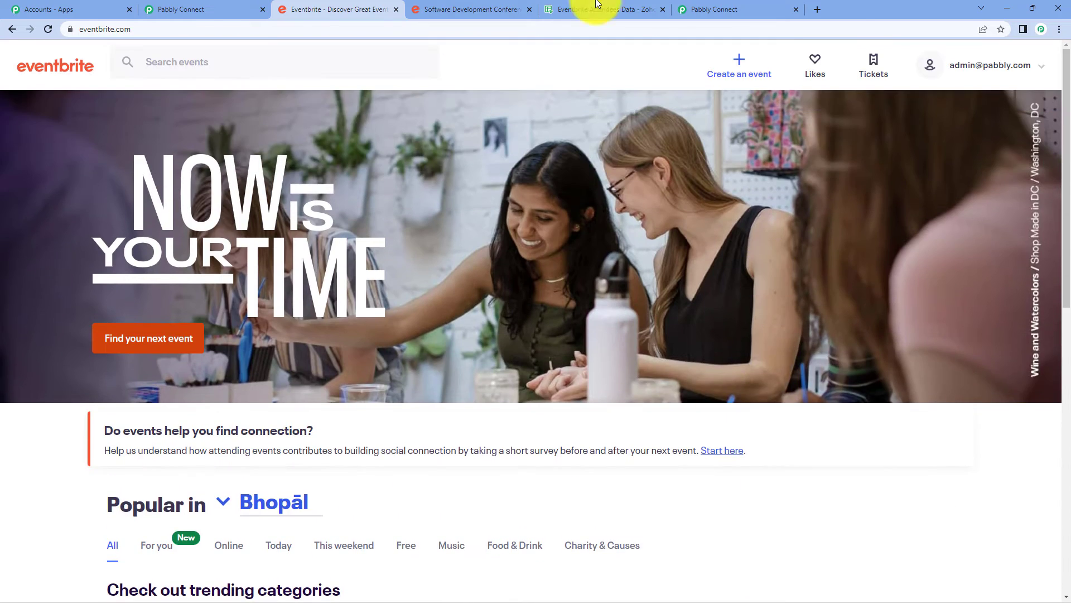
pyautogui.click(482, 8)
pyautogui.scroll(2, 524, 213)
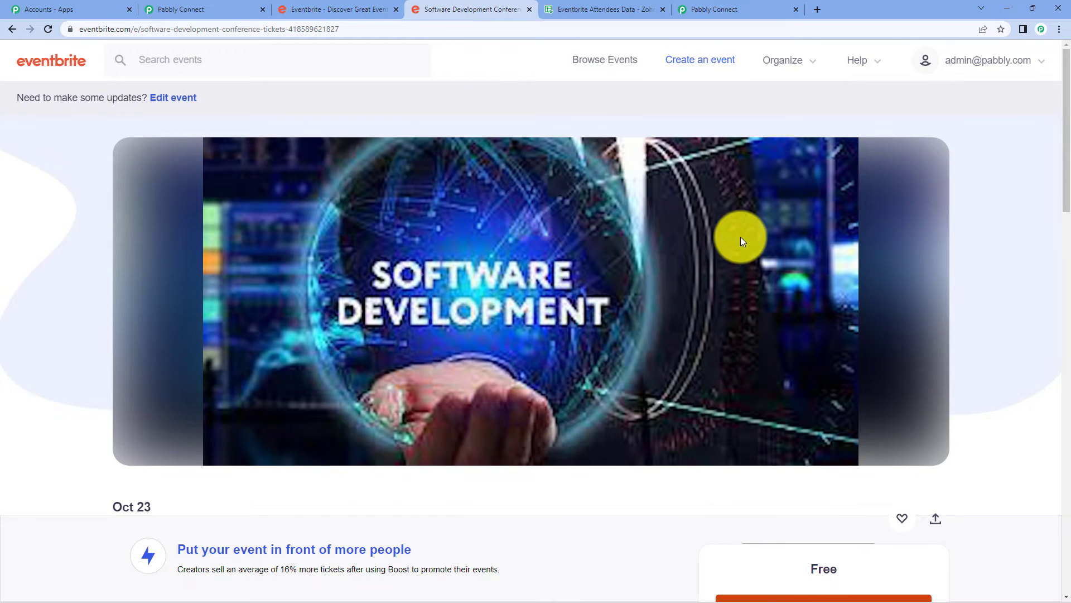
pyautogui.scroll(-4, 741, 240)
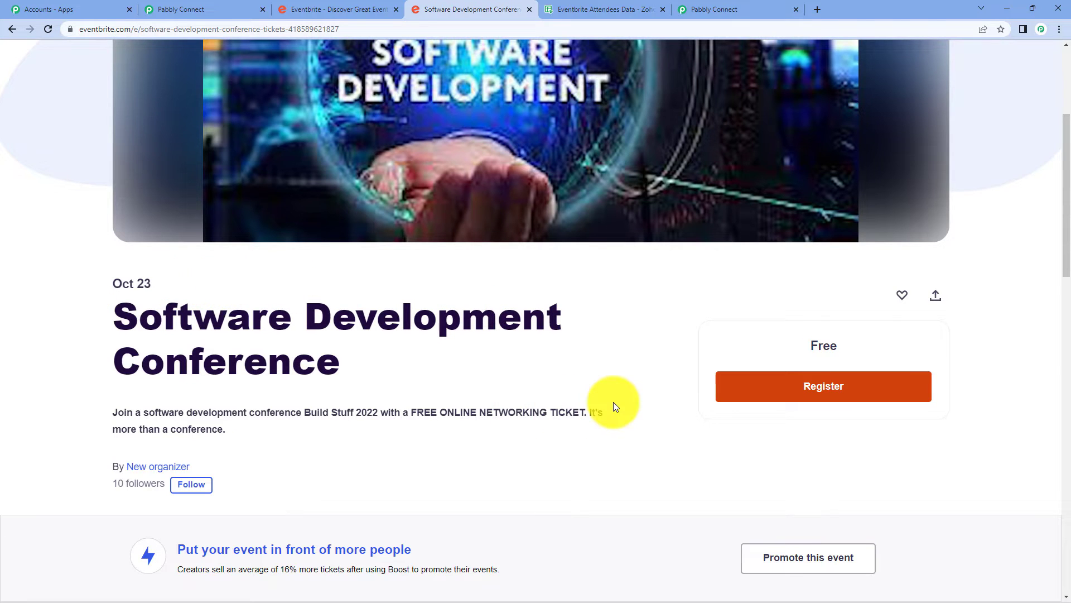
pyautogui.click(168, 9)
pyautogui.scroll(-1, 498, 212)
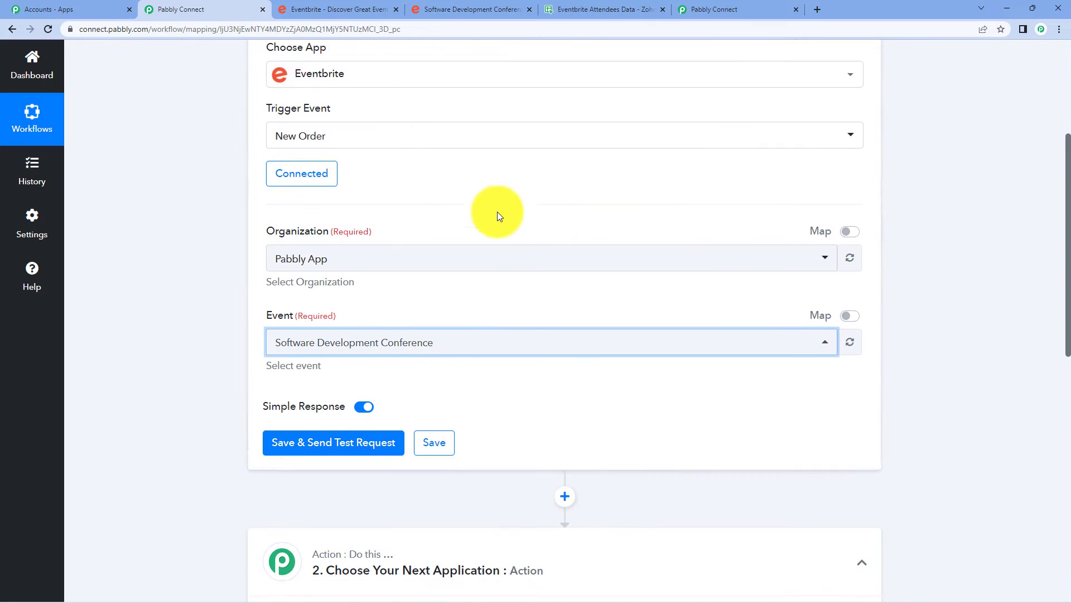
pyautogui.scroll(-2, 497, 212)
# Save the trigger to await a test response, highlight the test-submission note, and open the conference page.
pyautogui.click(340, 364)
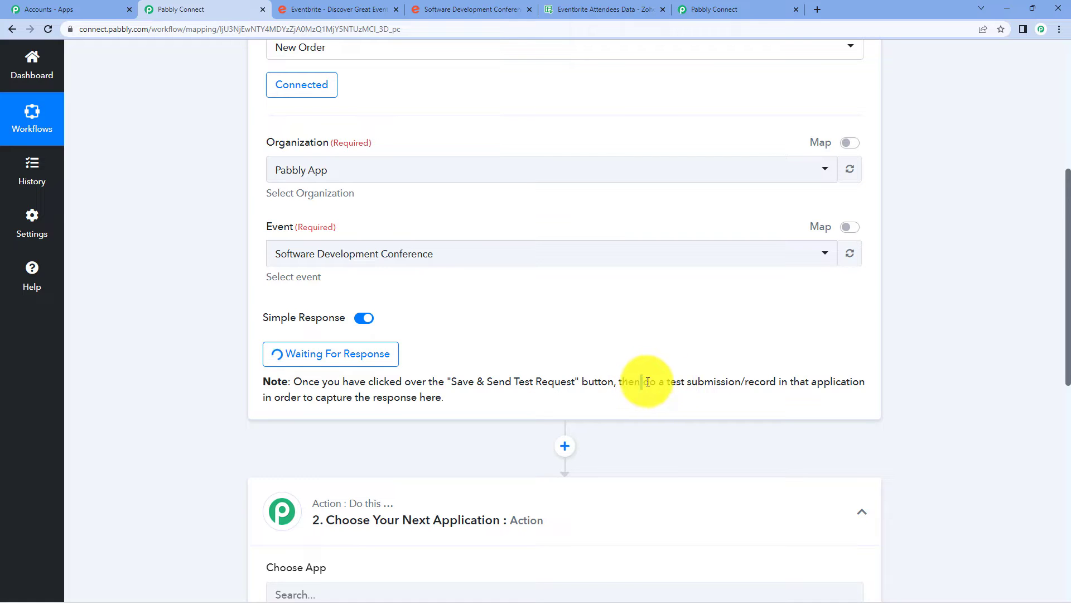
pyautogui.moveTo(641, 382); pyautogui.dragTo(723, 394)
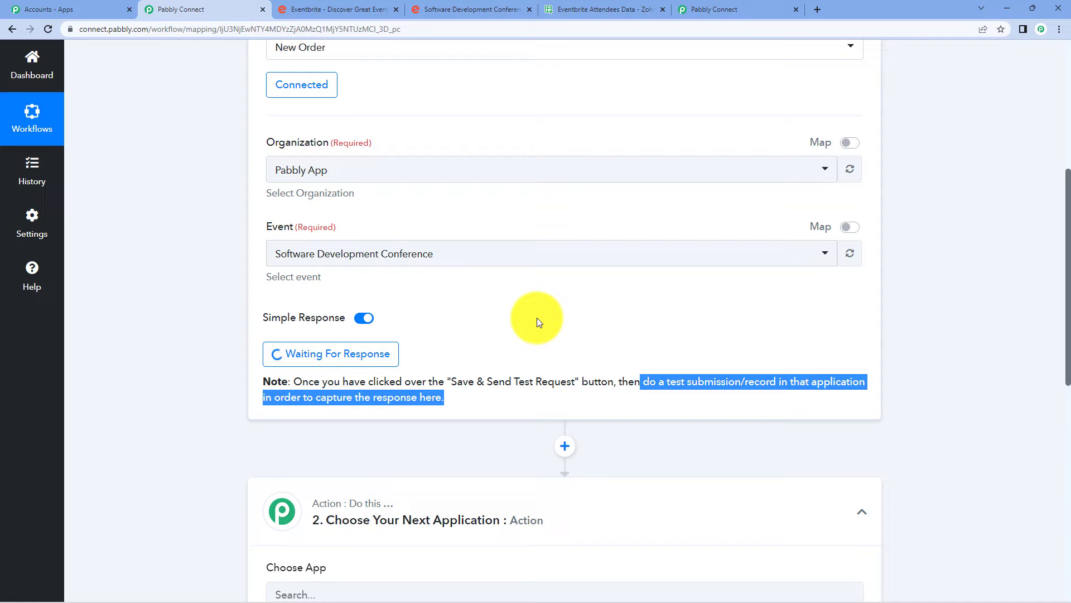
pyautogui.click(453, 10)
# Start registering for the conference and proceed to checkout with one free ticket.
pyautogui.scroll(3, 474, 164)
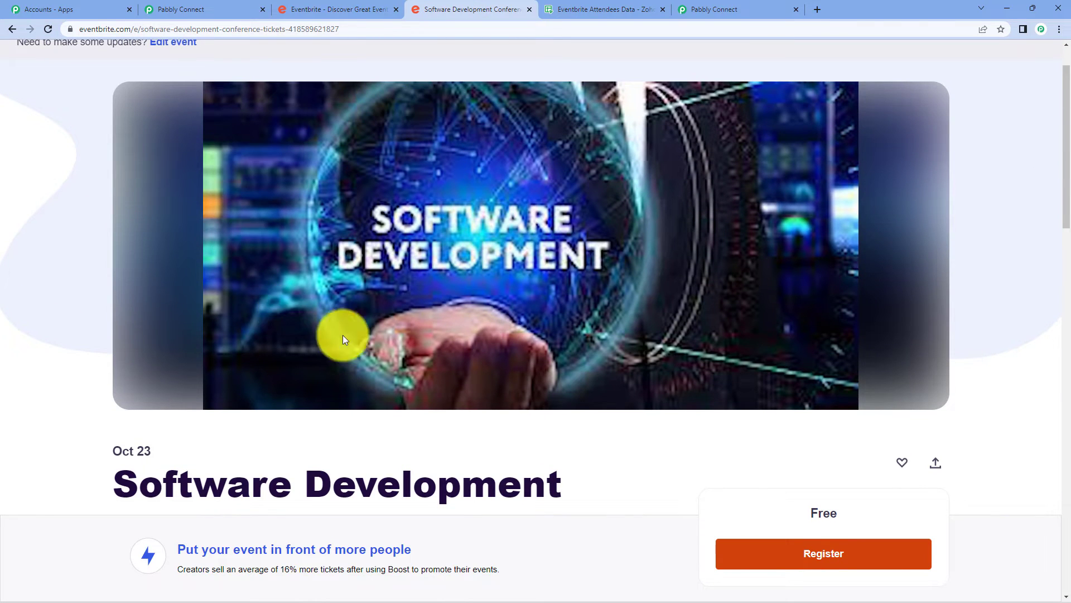
pyautogui.scroll(-3, 610, 206)
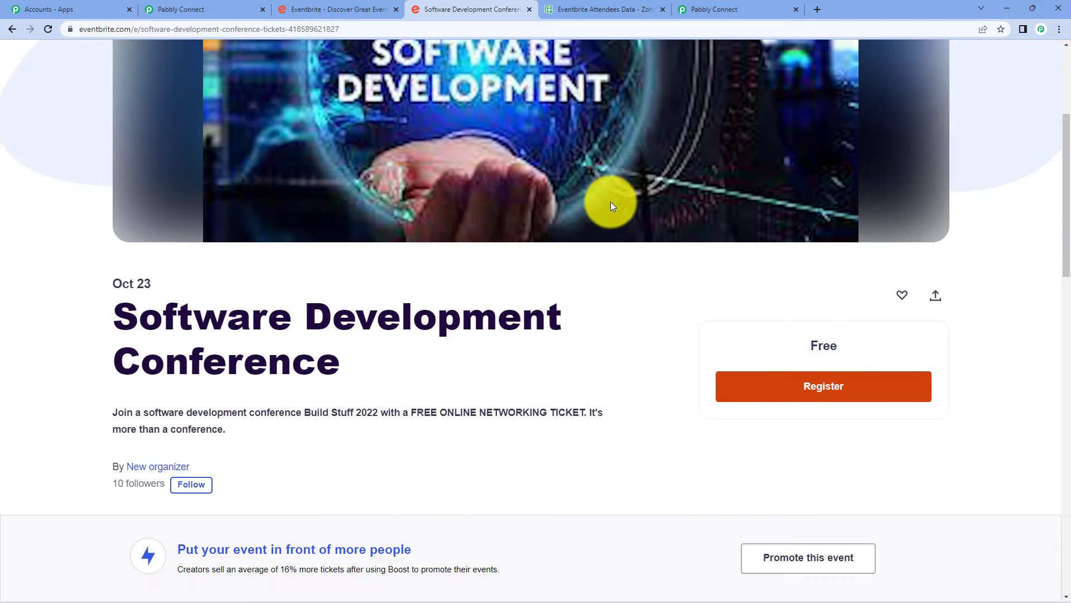
pyautogui.click(813, 387)
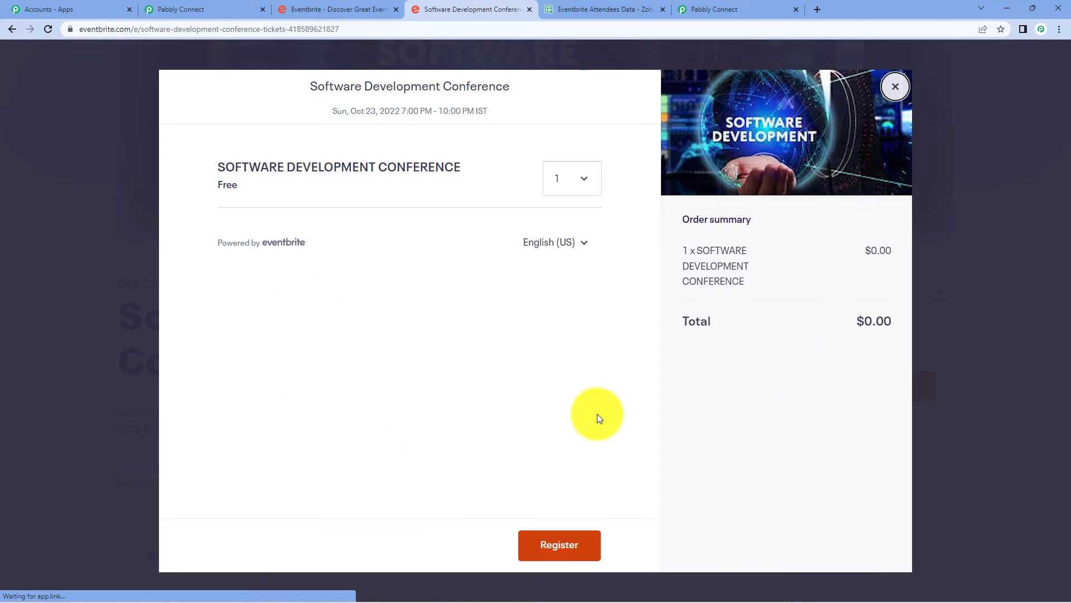
pyautogui.click(571, 544)
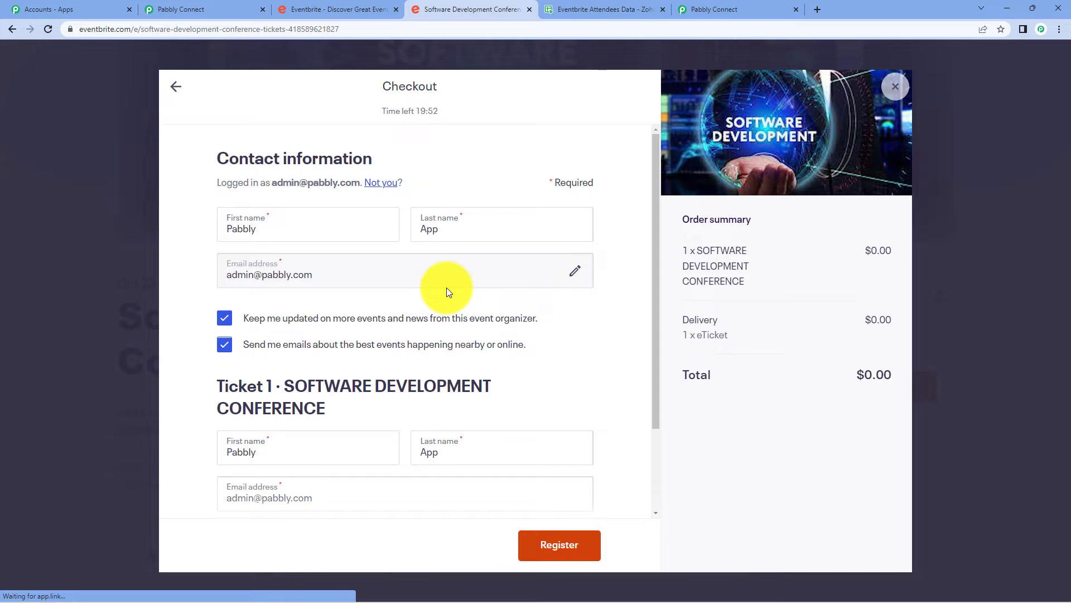
pyautogui.scroll(-2, 446, 287)
pyautogui.scroll(2, 442, 287)
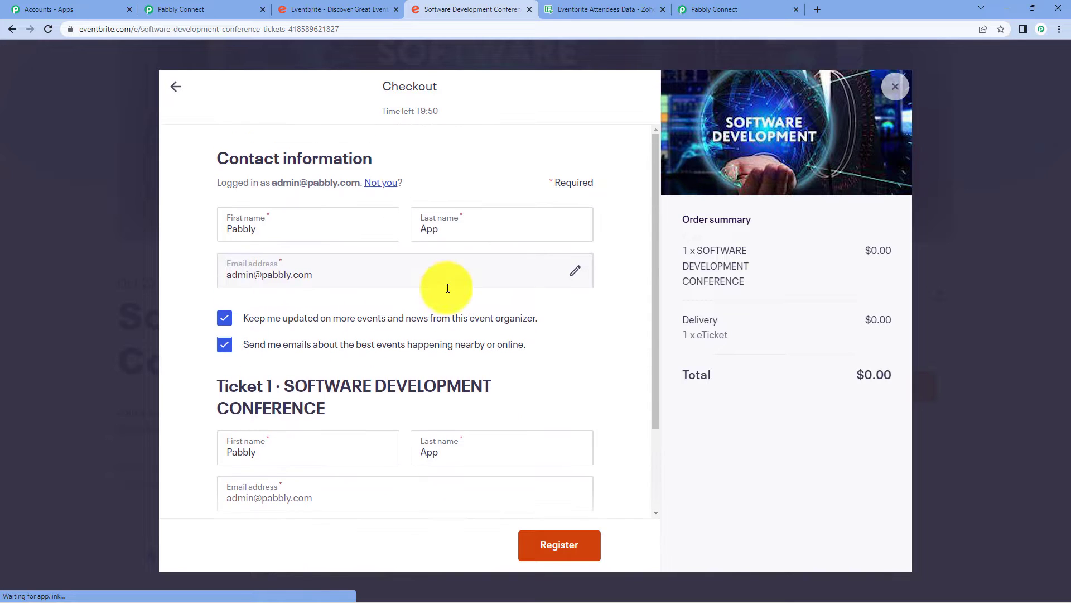
pyautogui.click(293, 239)
pyautogui.scroll(-2, 293, 239)
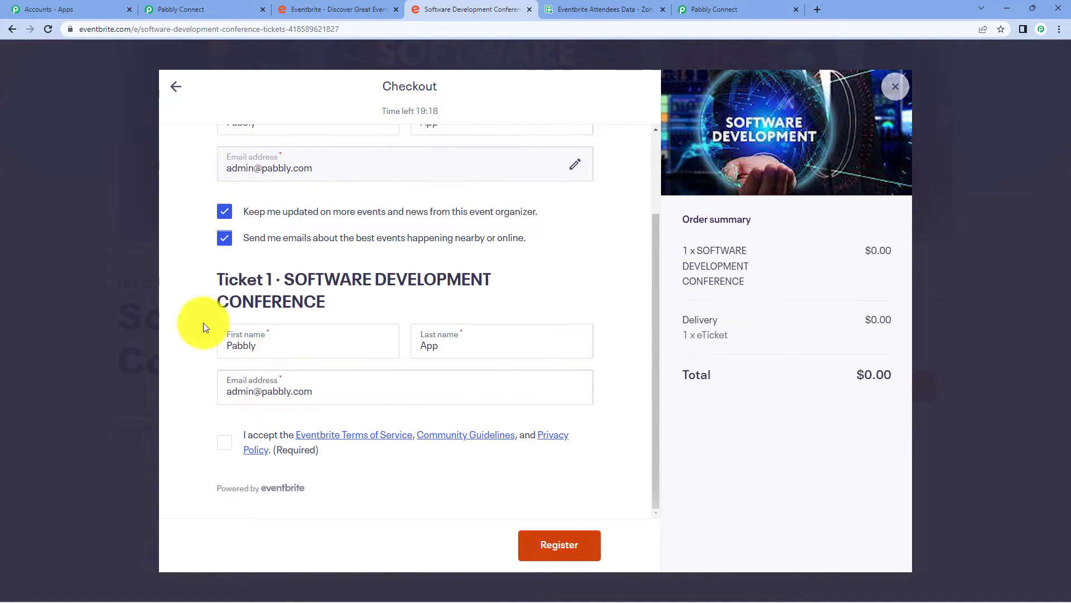
# Name the ticket holder 'Test' 'user', accept the terms and submit the registration.
pyautogui.click(302, 346)
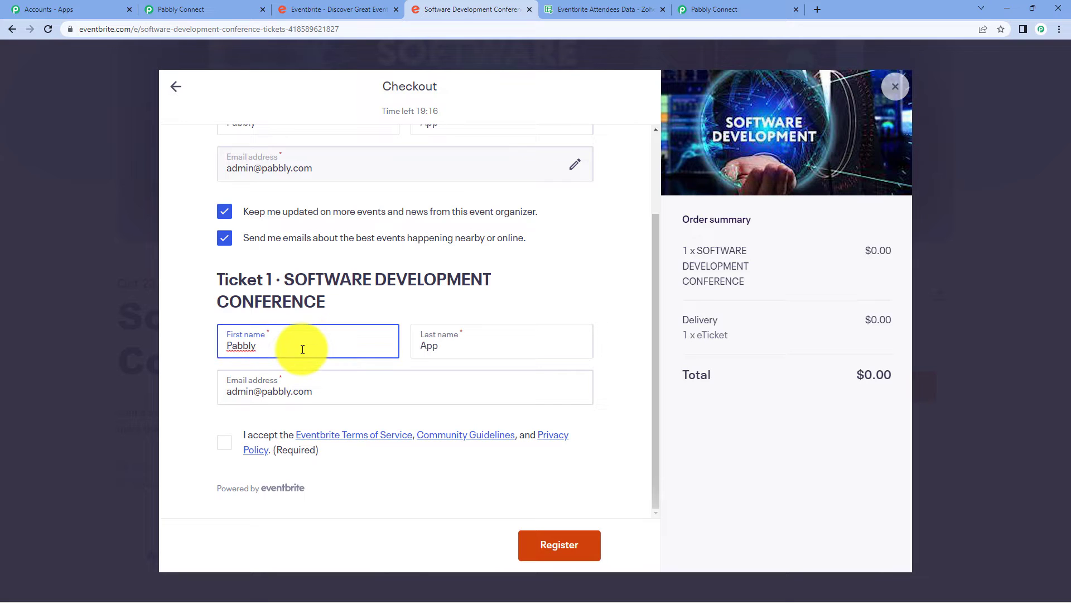
pyautogui.press('BackSpace')
pyautogui.press('BackSpace')
pyautogui.press('BackSpace')
pyautogui.press('BackSpace')
pyautogui.press('BackSpace')
pyautogui.press('BackSpace')
pyautogui.write('Test')
pyautogui.press('Tab')
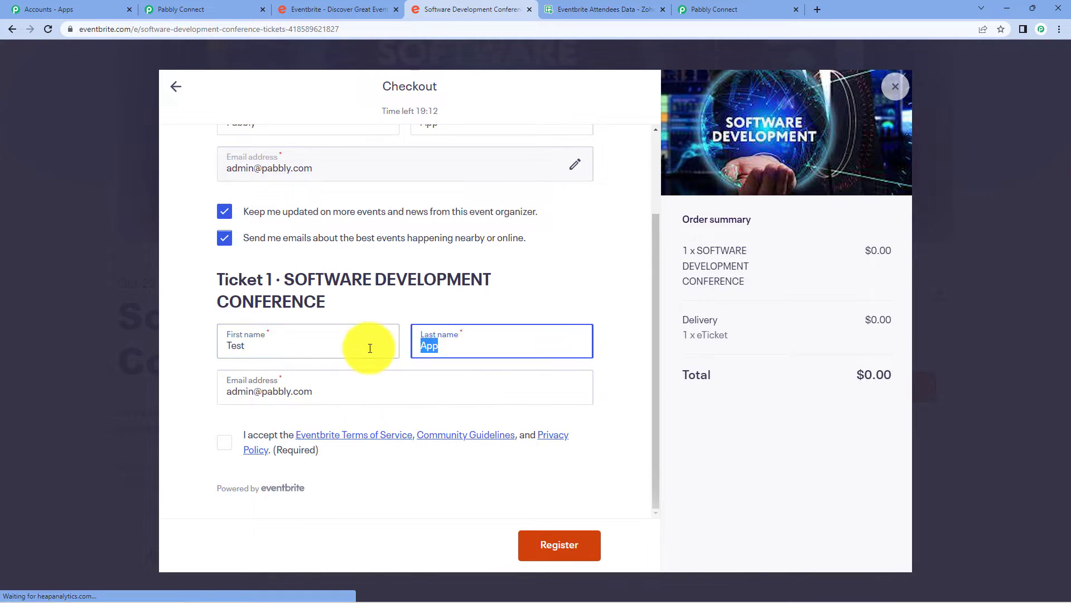
pyautogui.press('BackSpace')
pyautogui.write('user')
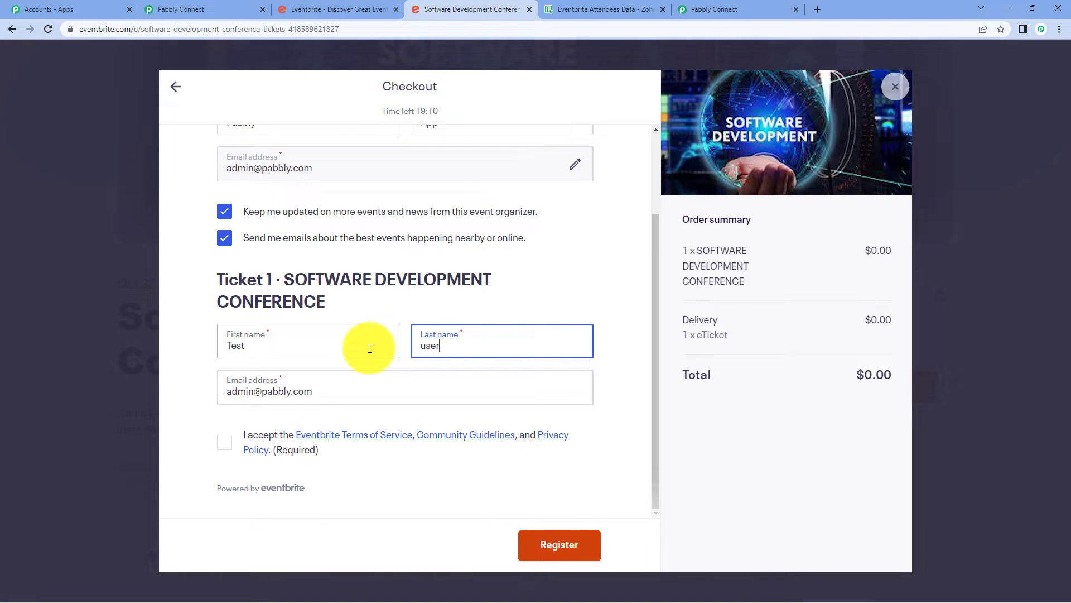
pyautogui.click(201, 367)
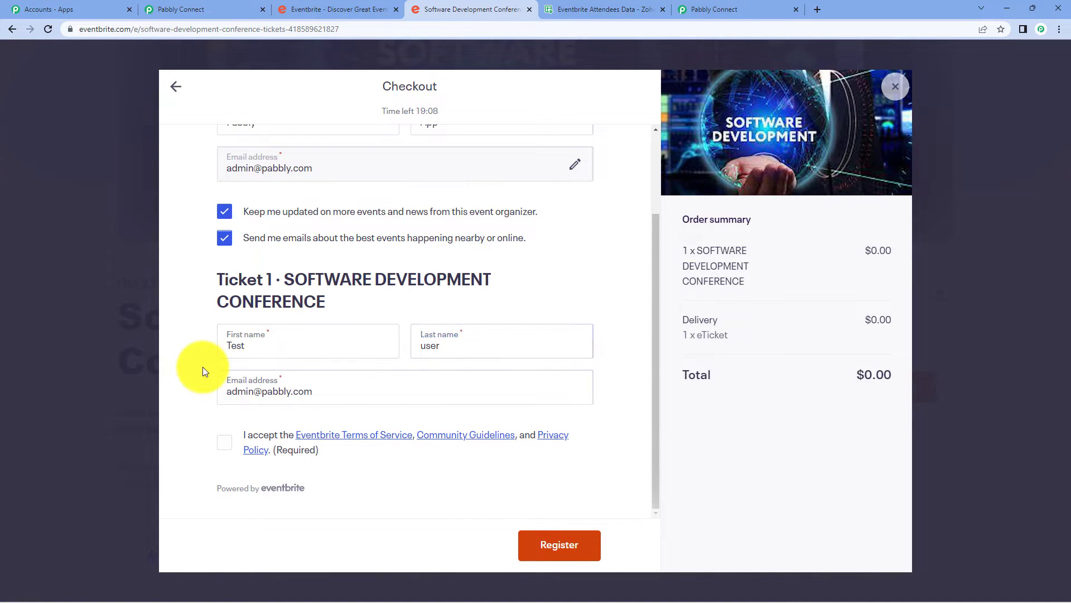
pyautogui.click(226, 445)
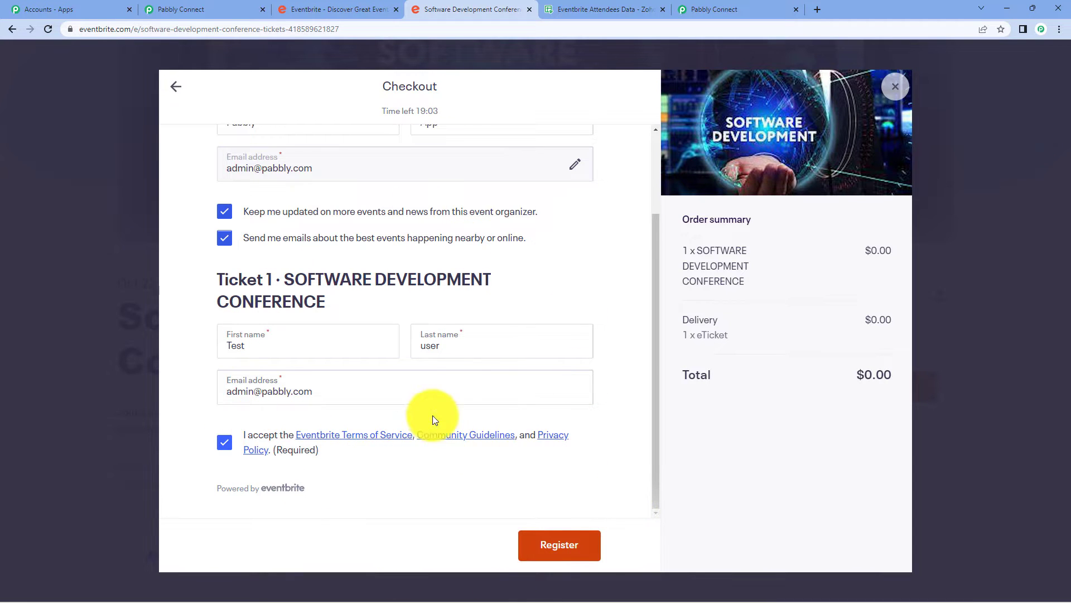
pyautogui.click(574, 546)
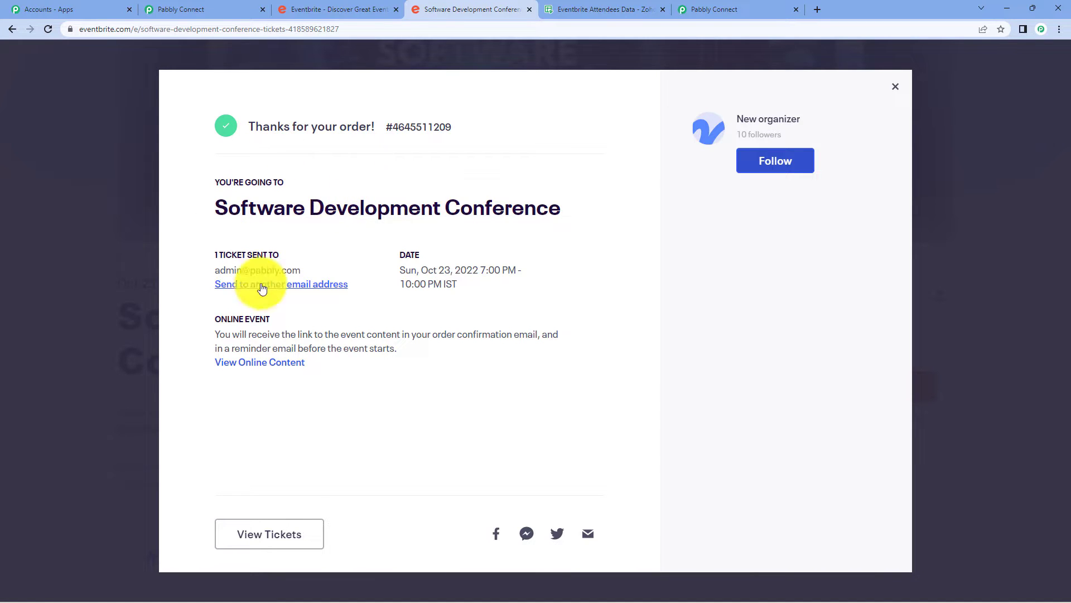
# In Pabbly Connect, enlarge the captured response's Api Url and Config Endpoint Url fields.
pyautogui.click(169, 9)
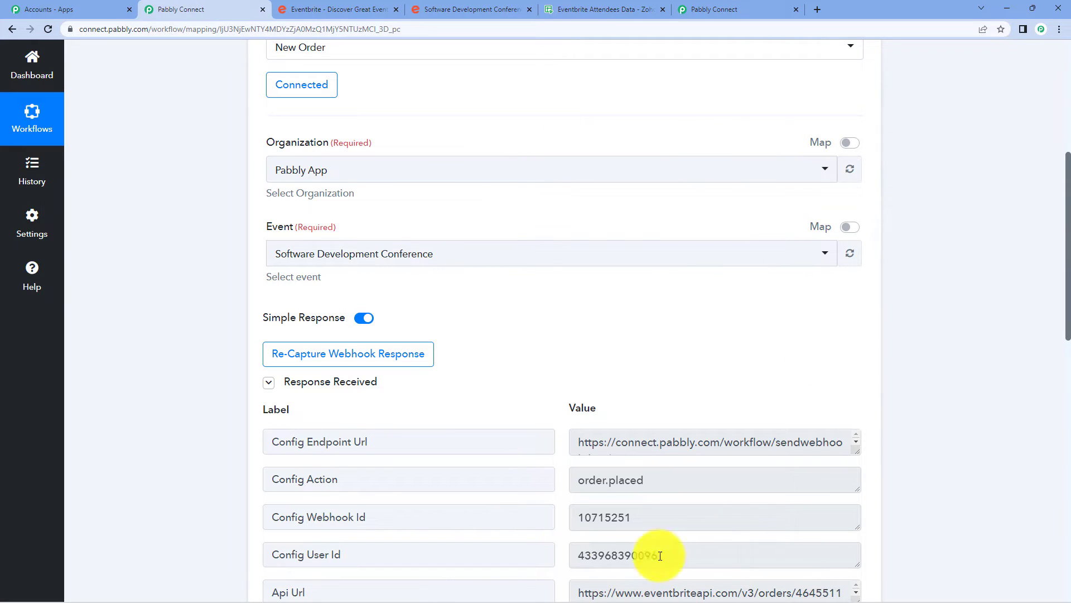
pyautogui.scroll(-3, 968, 209)
pyautogui.scroll(-1, 970, 213)
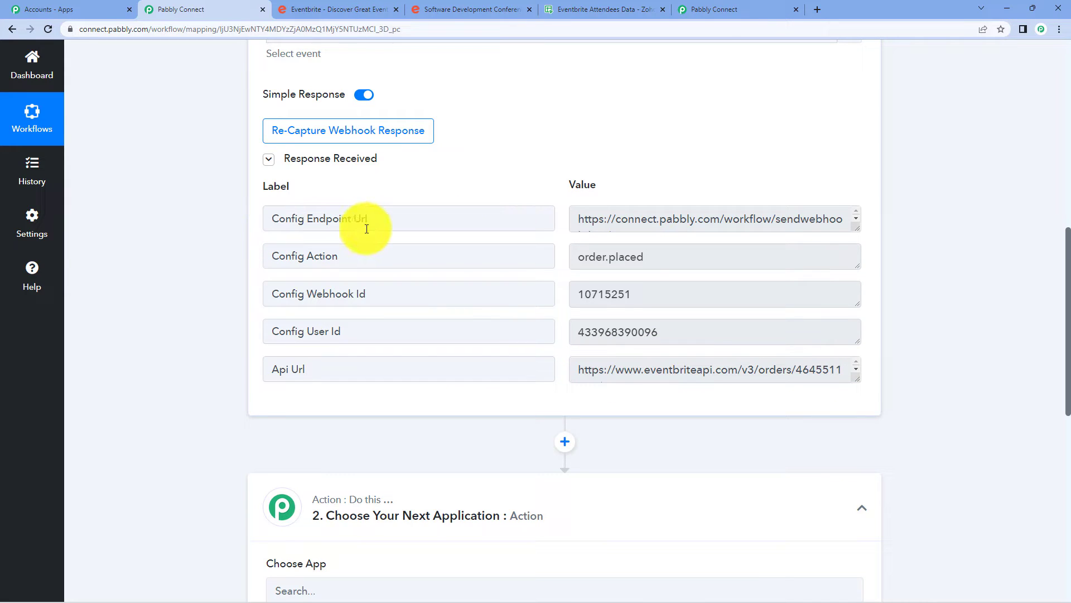
pyautogui.moveTo(856, 379); pyautogui.dragTo(858, 414)
pyautogui.moveTo(854, 231); pyautogui.dragTo(851, 271)
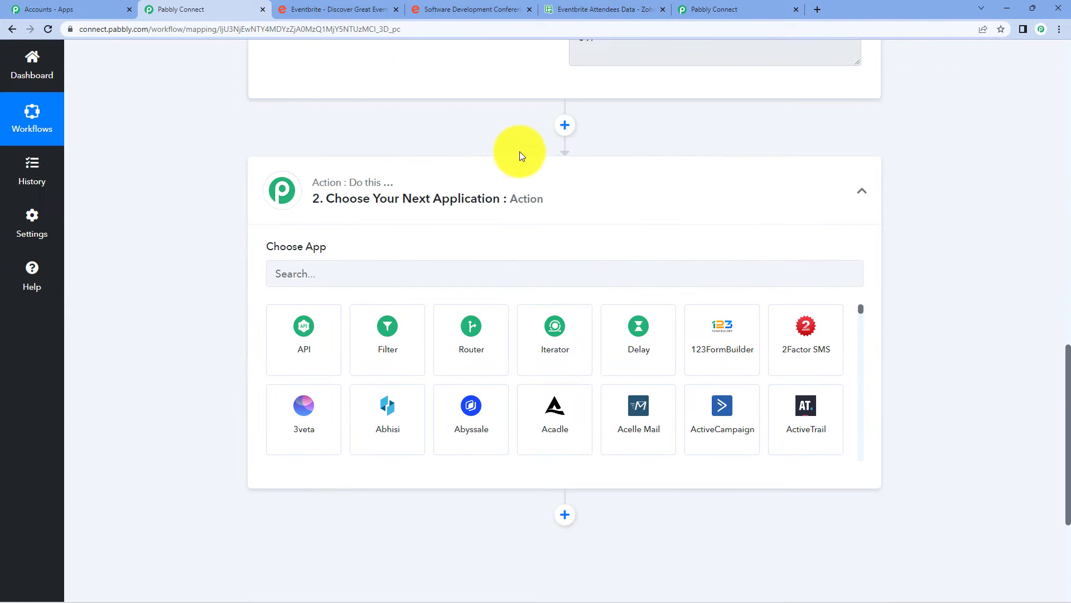
# Set the action to Eventbrite's Get Attendee by Order Id and start connecting the account.
pyautogui.click(348, 274)
pyautogui.write('event')
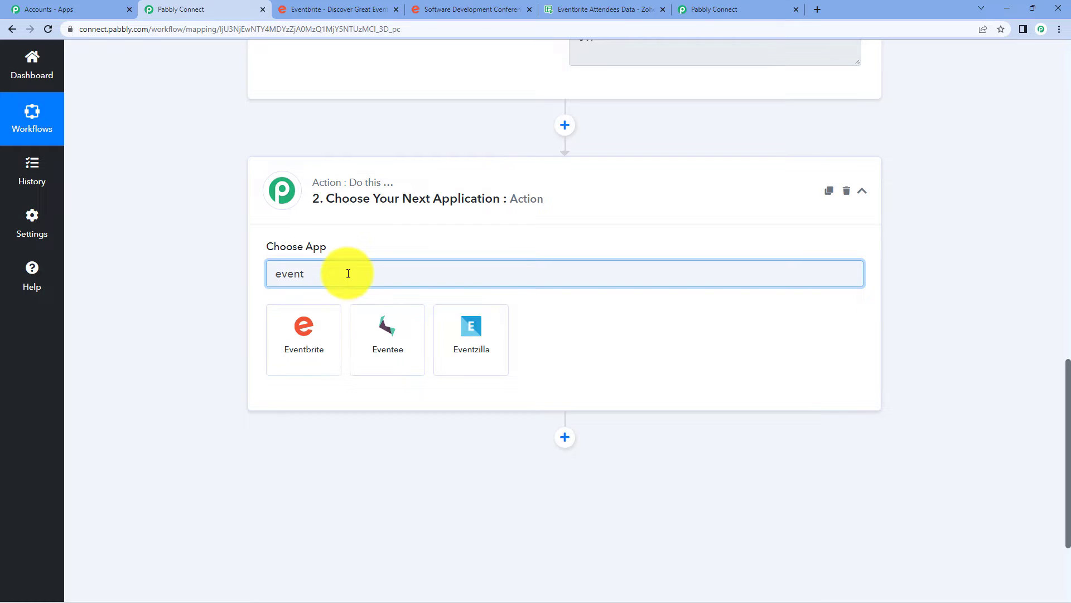
pyautogui.click(320, 317)
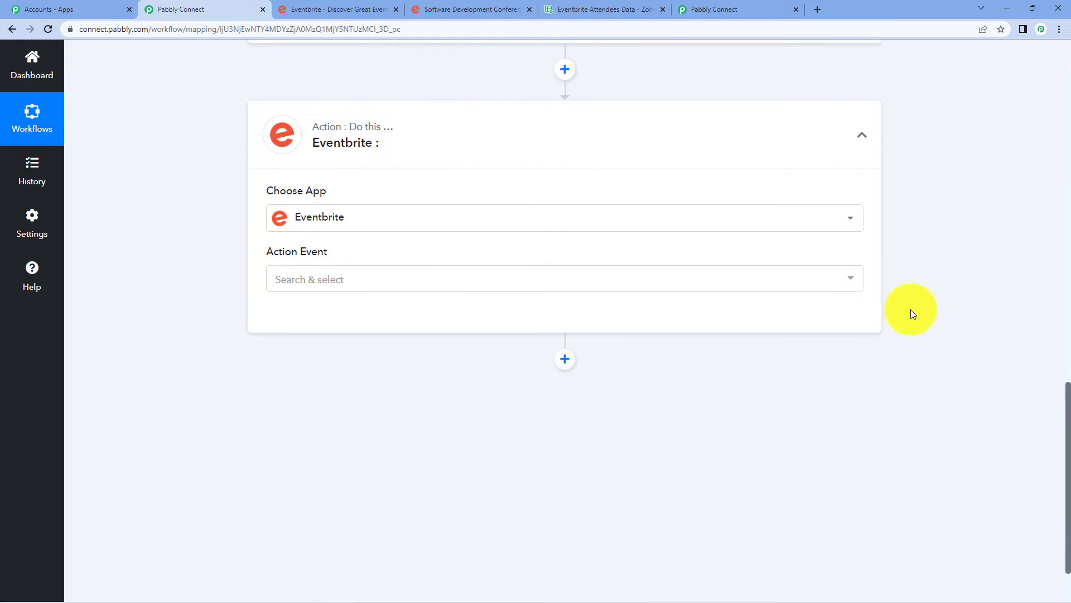
pyautogui.click(468, 282)
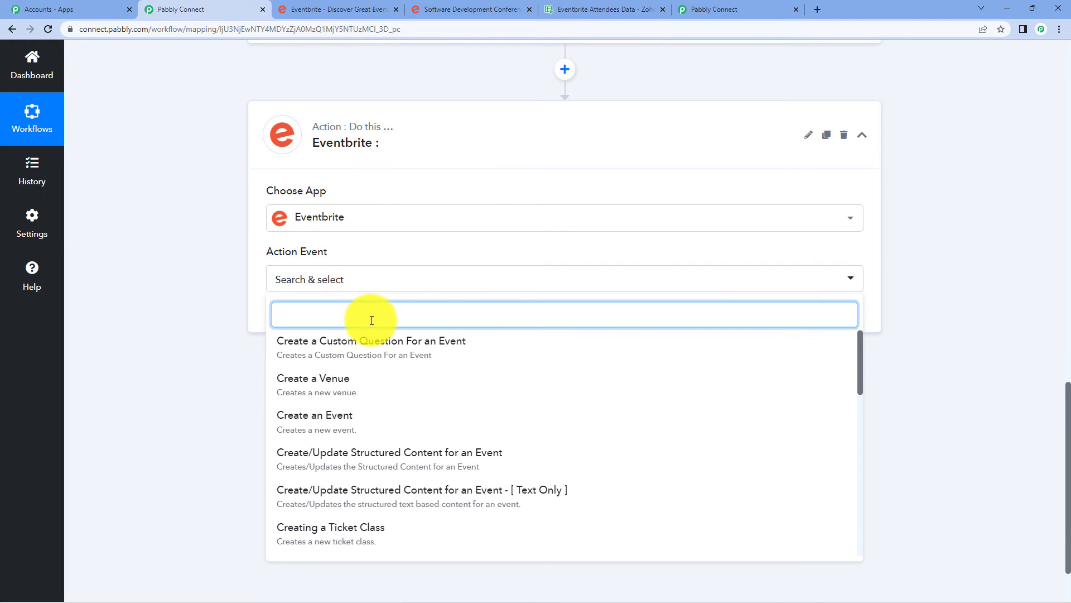
pyautogui.write('get')
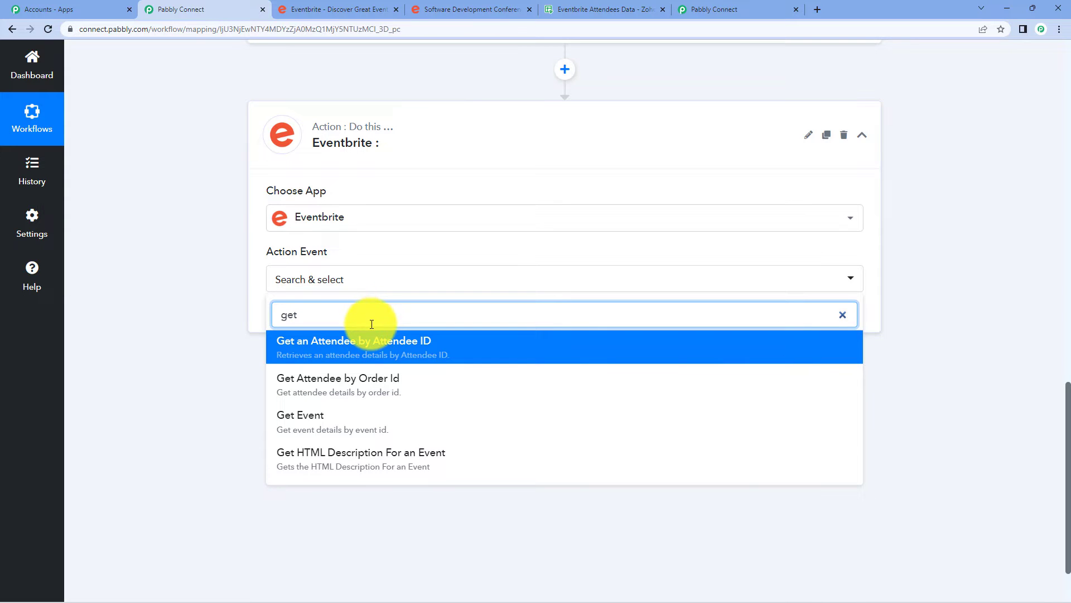
pyautogui.click(382, 385)
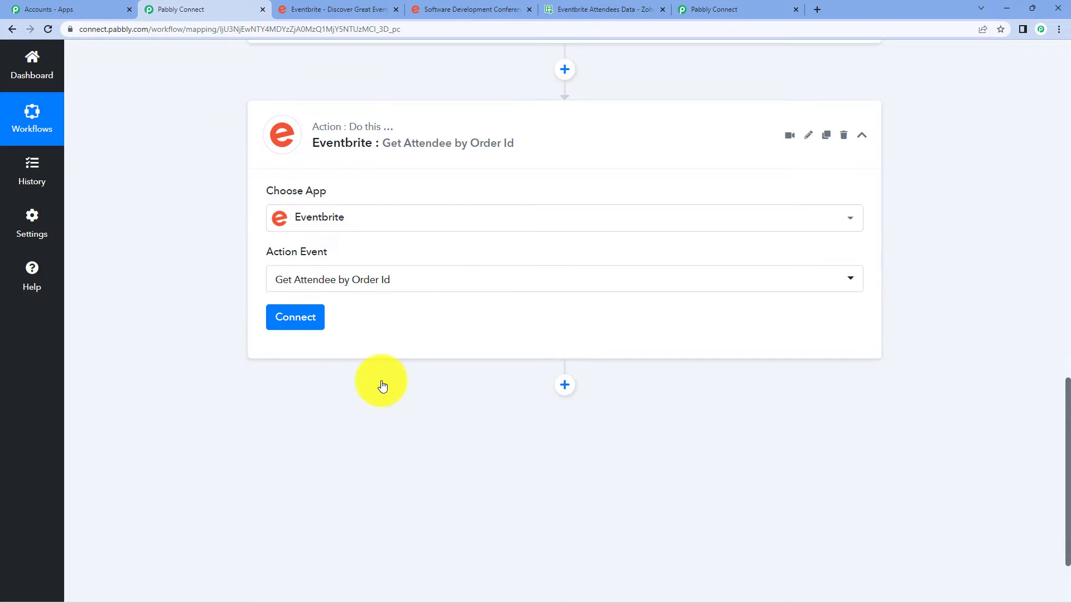
pyautogui.click(306, 320)
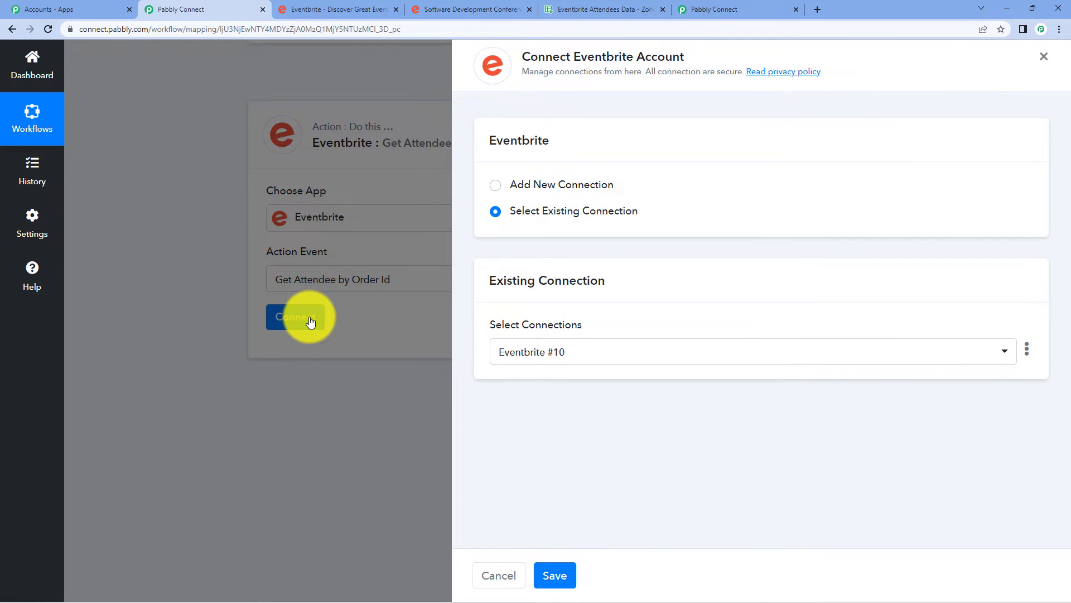
# Add a new Eventbrite connection and allow Pabbly Connect access to the Eventbrite account.
pyautogui.click(548, 189)
pyautogui.click(537, 333)
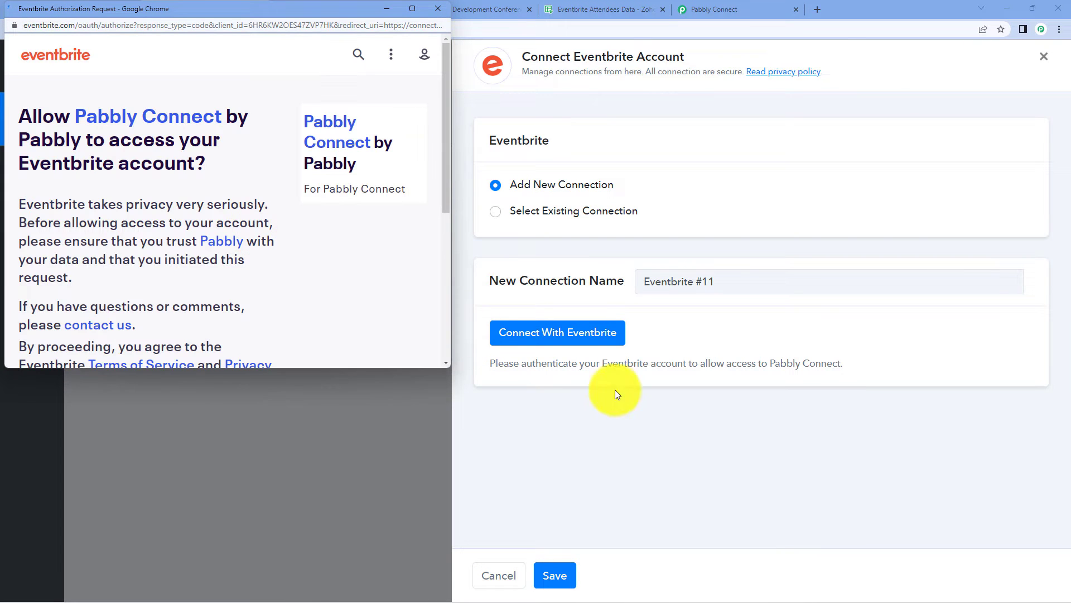
pyautogui.scroll(-5, 292, 264)
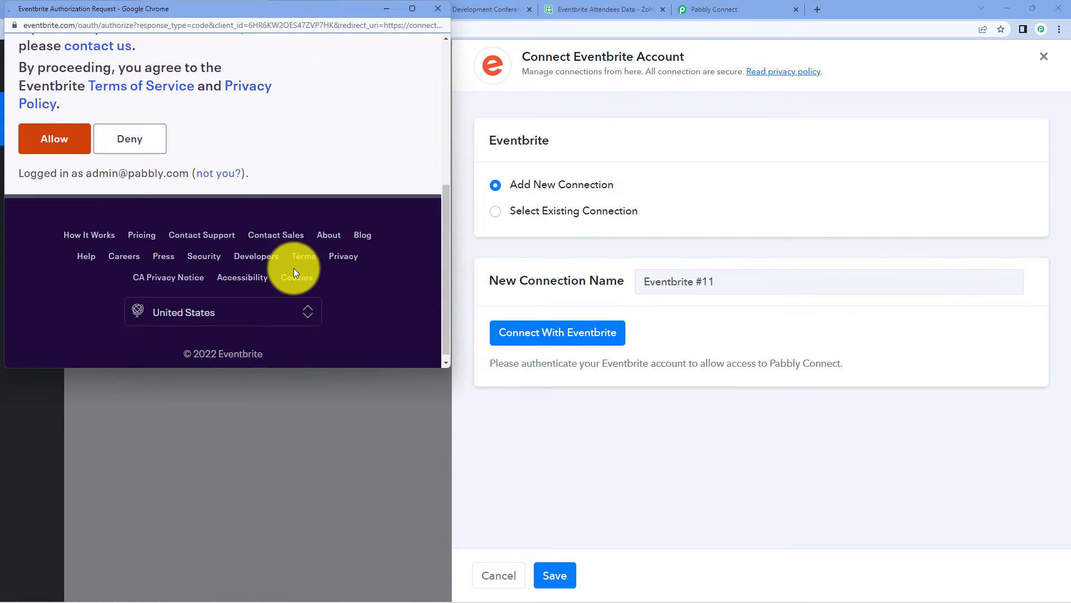
pyautogui.click(59, 141)
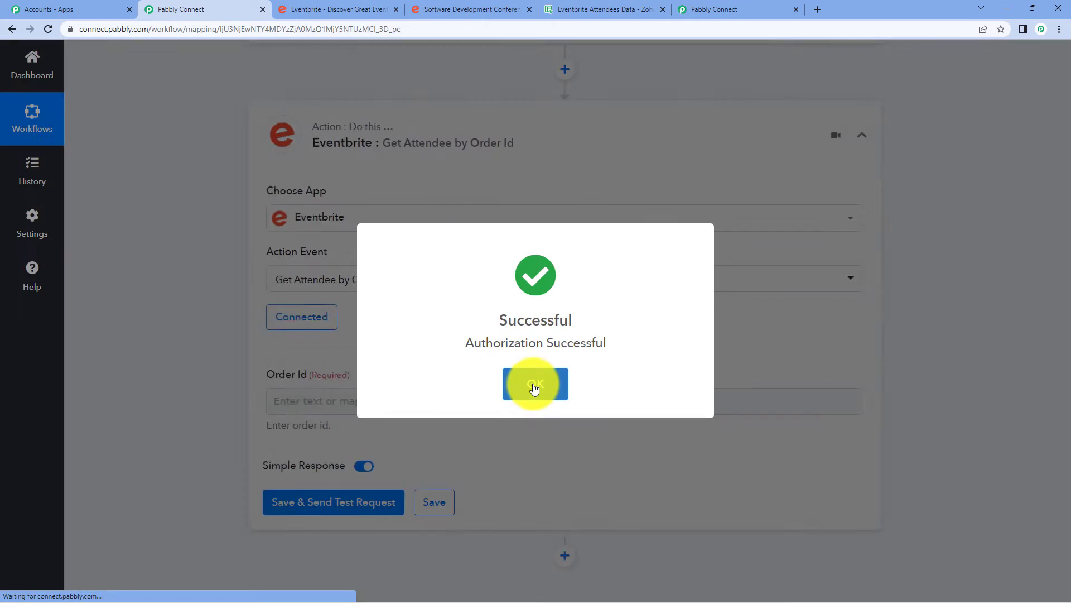
pyautogui.click(535, 386)
pyautogui.click(479, 288)
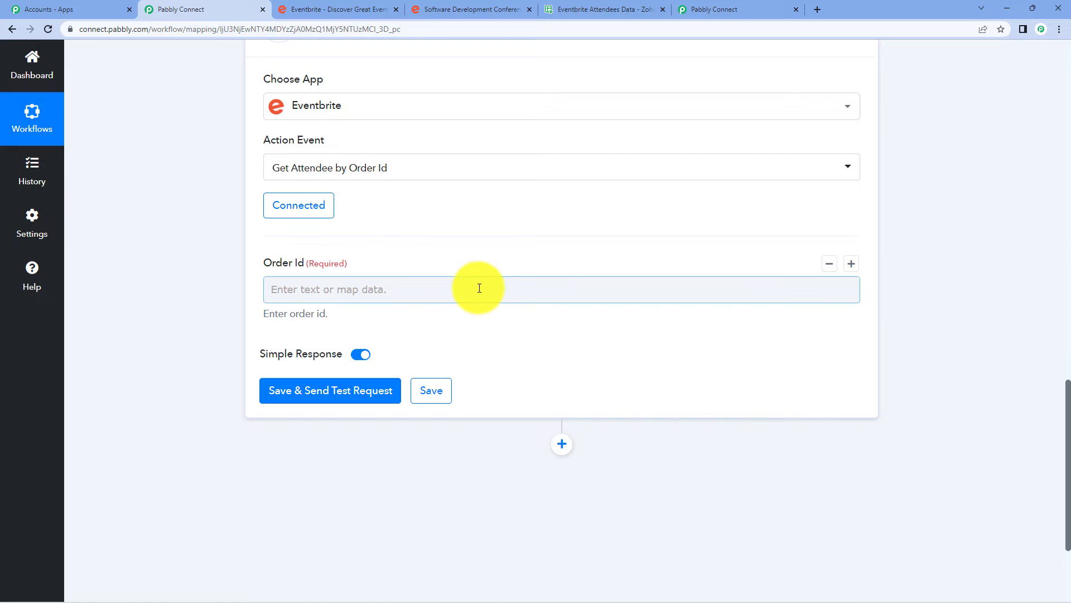
pyautogui.scroll(9, 480, 288)
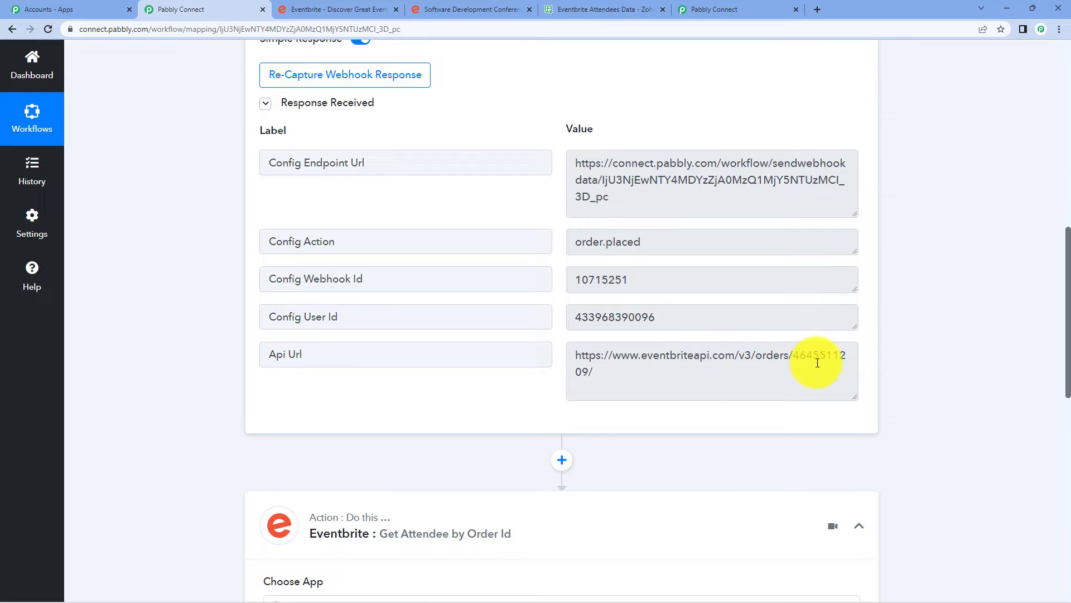
pyautogui.moveTo(793, 355); pyautogui.dragTo(589, 379)
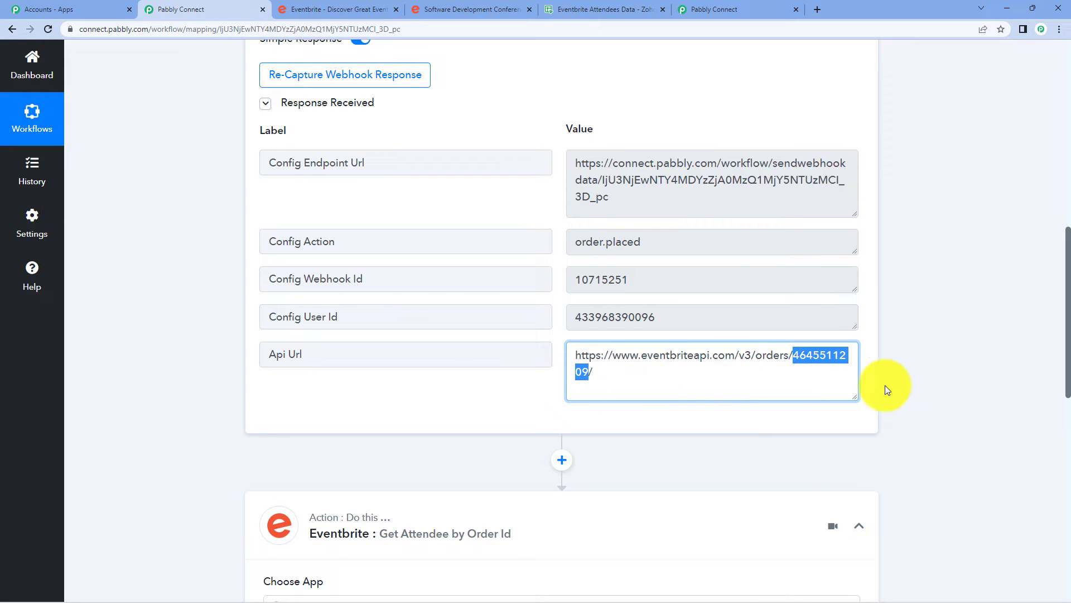
pyautogui.scroll(-2, 913, 334)
pyautogui.scroll(-9, 976, 296)
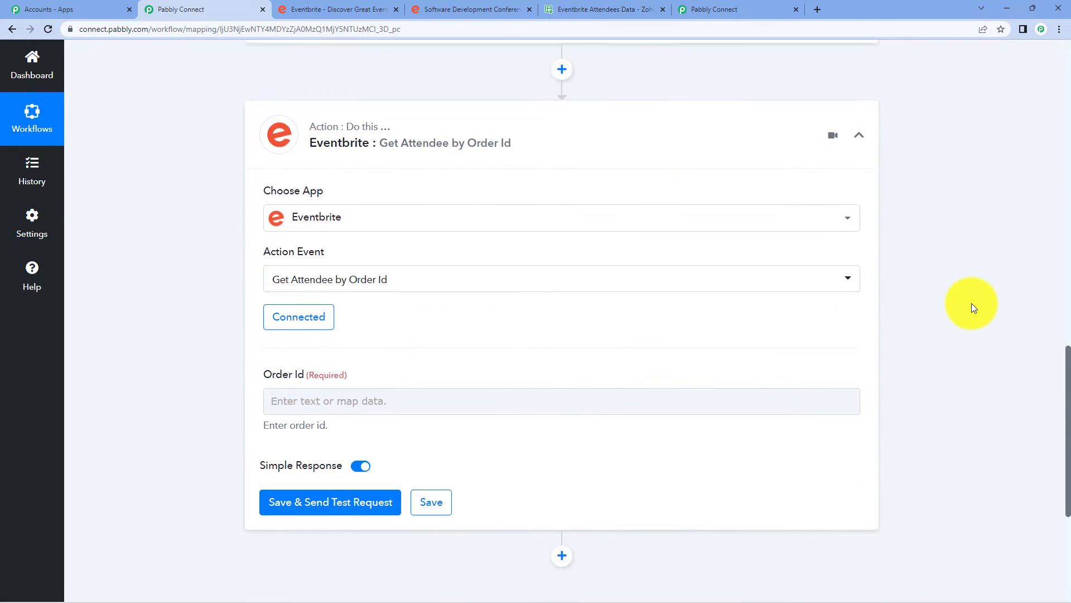
pyautogui.click(342, 180)
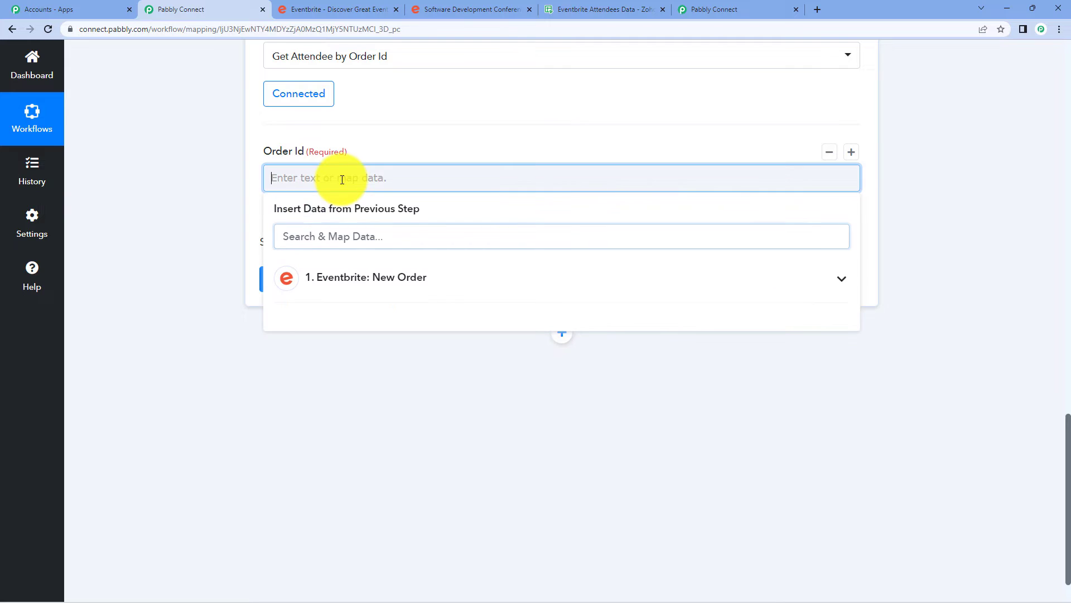
pyautogui.click(393, 274)
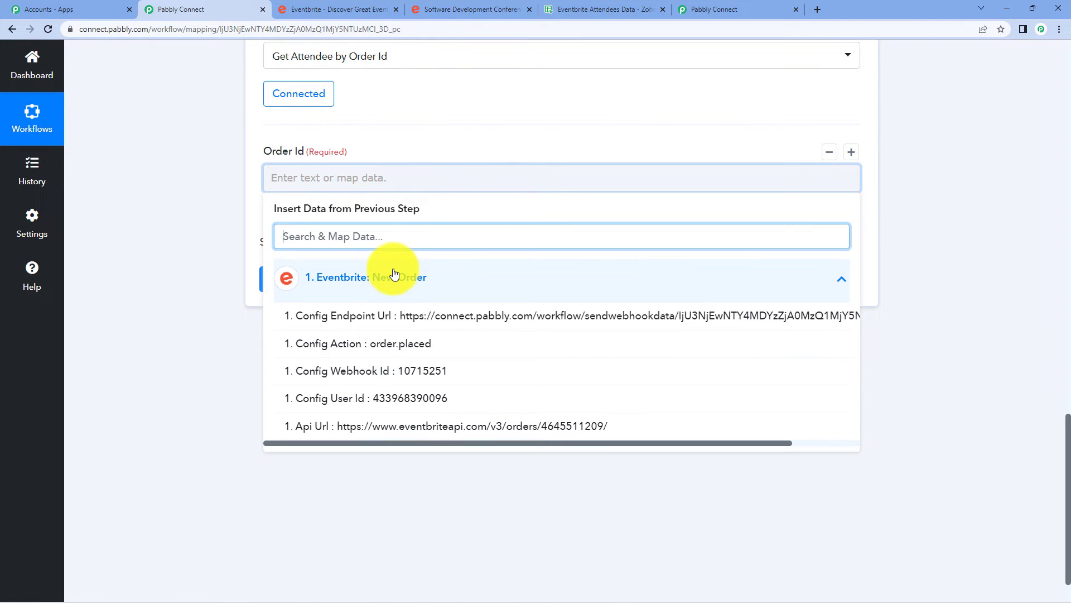
pyautogui.scroll(-1, 502, 378)
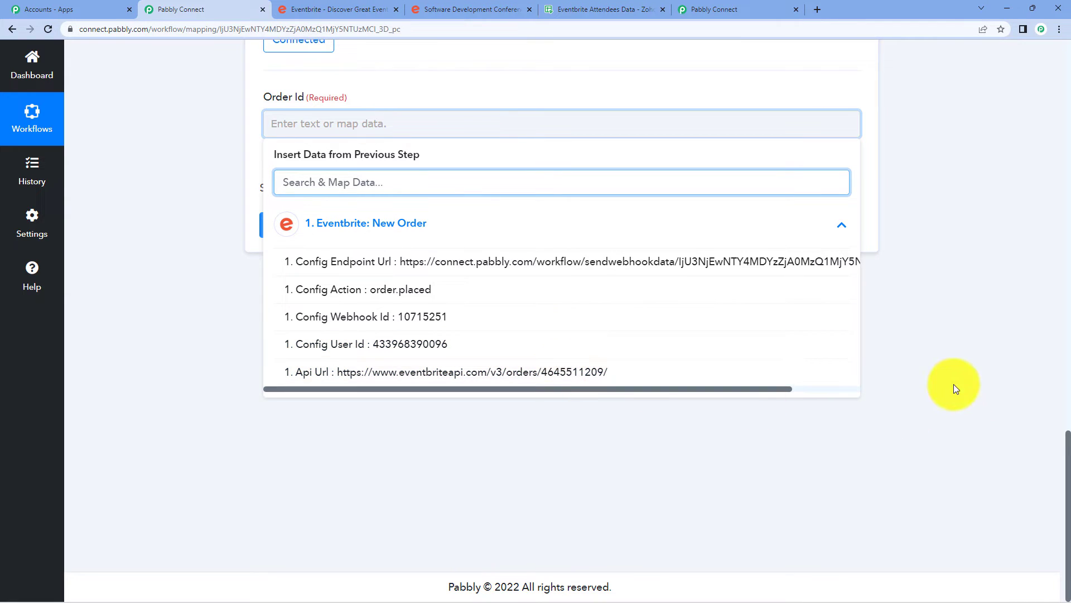
pyautogui.scroll(4, 943, 368)
pyautogui.scroll(3, 930, 353)
pyautogui.scroll(-5, 993, 407)
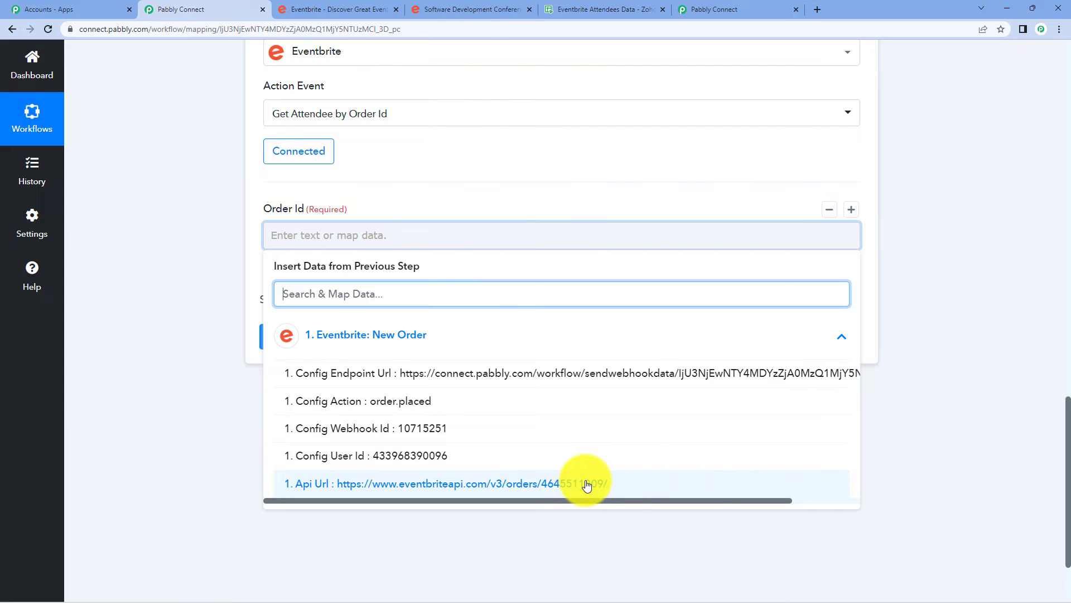
pyautogui.click(892, 299)
pyautogui.scroll(8, 1028, 337)
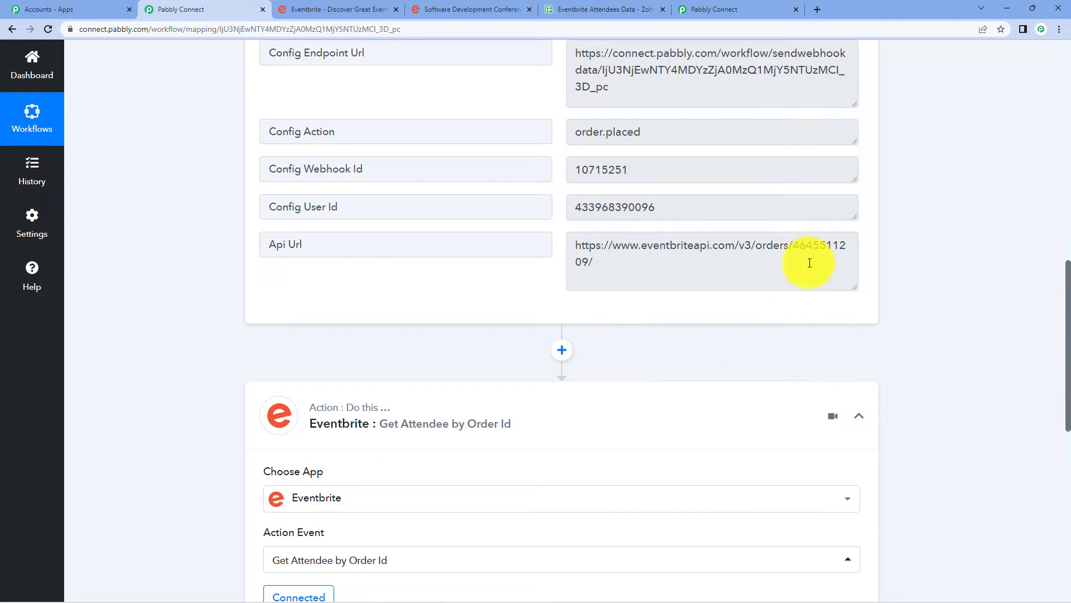
pyautogui.moveTo(793, 245); pyautogui.dragTo(591, 270)
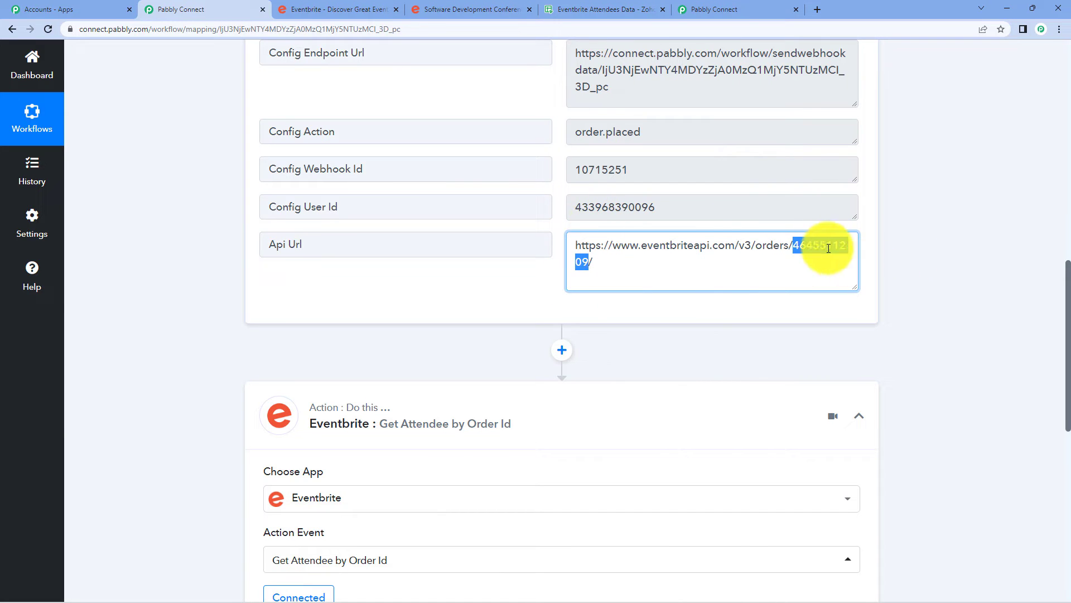
pyautogui.click(1007, 259)
pyautogui.scroll(-2, 770, 233)
# Insert a Text Formatter by Pabbly step with the Text Parser event above Get Attendee, and connect it.
pyautogui.click(563, 241)
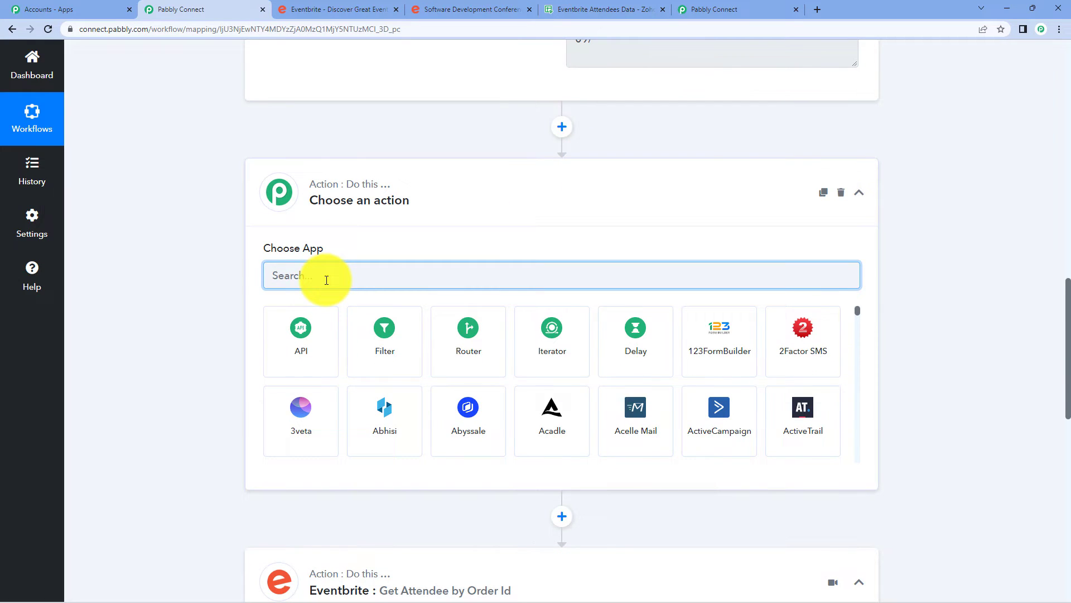
pyautogui.write('text')
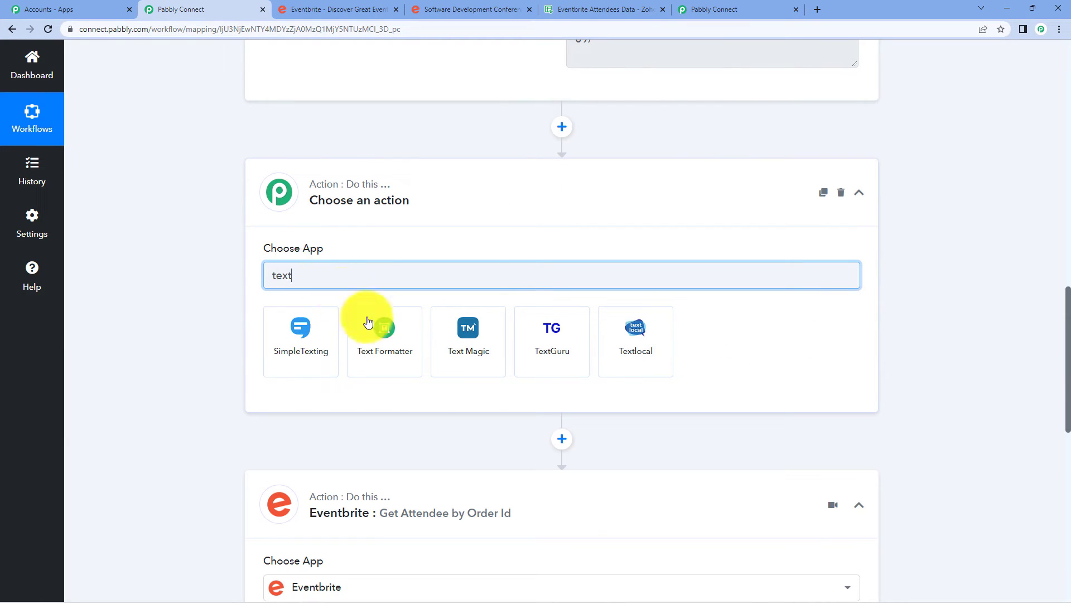
pyautogui.click(370, 334)
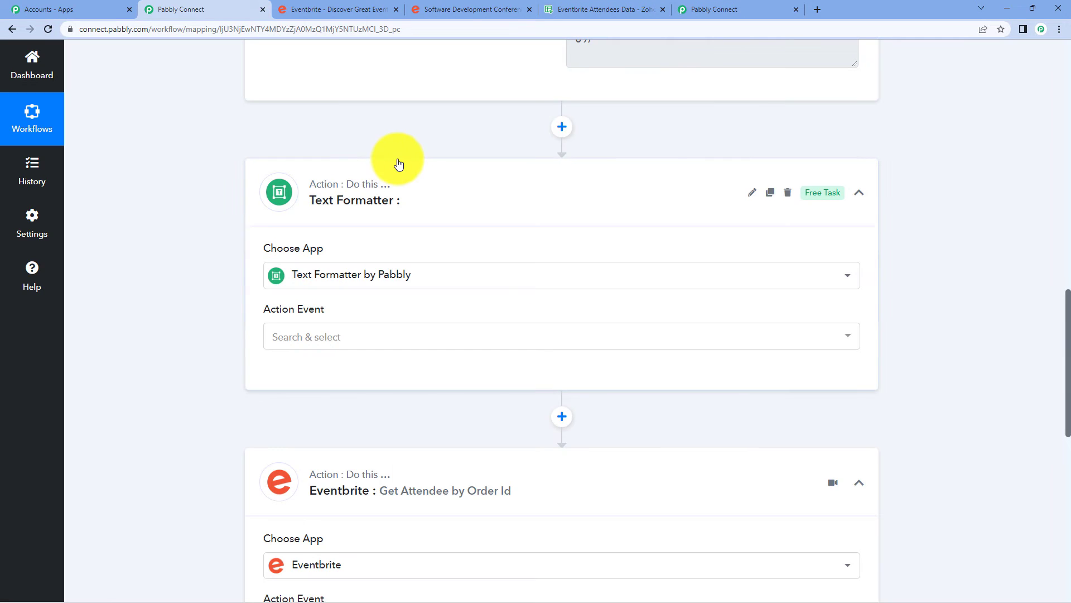
pyautogui.scroll(-3, 398, 162)
pyautogui.click(312, 226)
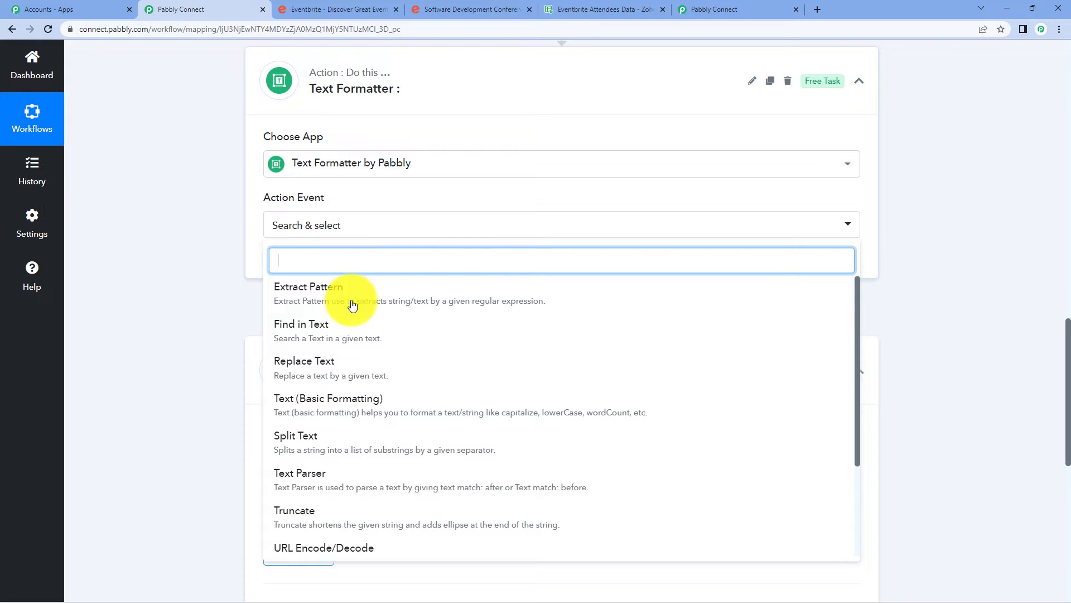
pyautogui.click(352, 478)
pyautogui.click(279, 270)
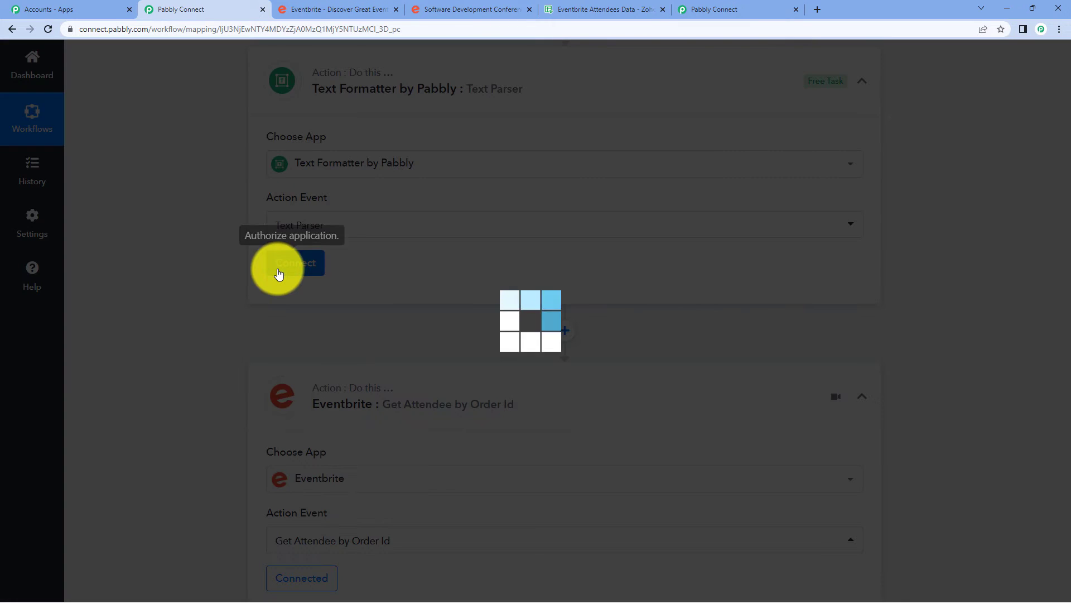
pyautogui.scroll(-2, 654, 183)
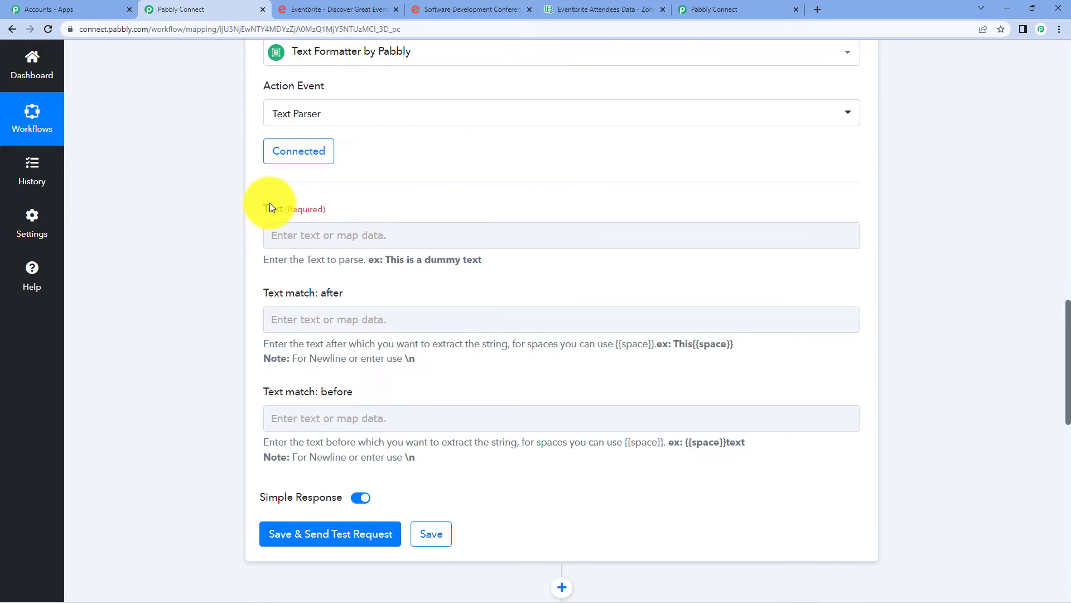
# Map the 1. Eventbrite: New Order Api Url into the Text Parser's Text field.
pyautogui.click(347, 247)
pyautogui.click(360, 336)
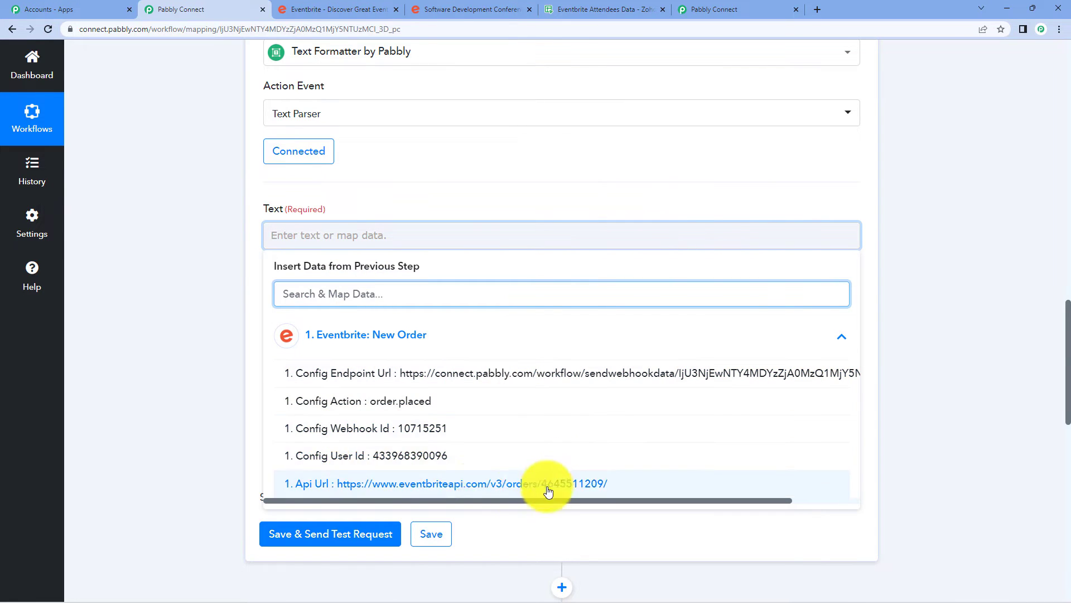
pyautogui.click(419, 486)
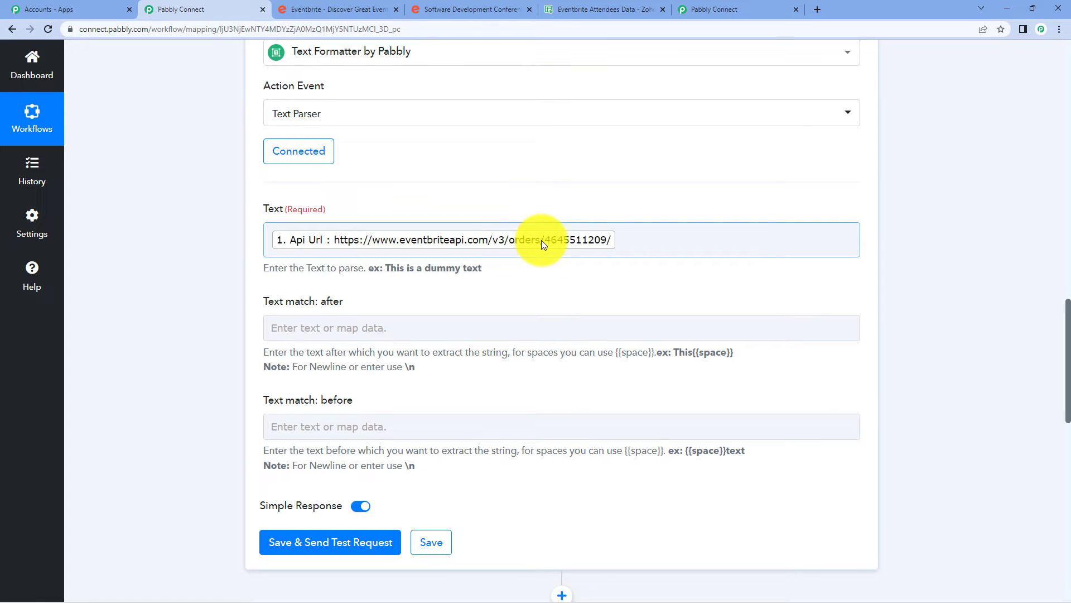
pyautogui.click(414, 323)
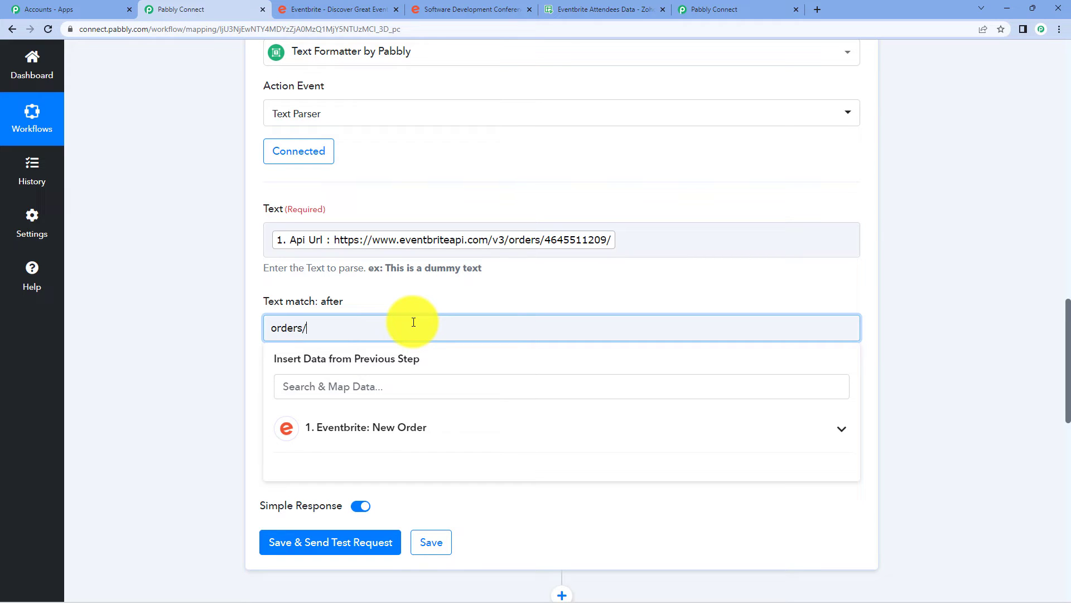
# Enter 'orders/' as the Text Parser's Text match: after value.
pyautogui.click(989, 272)
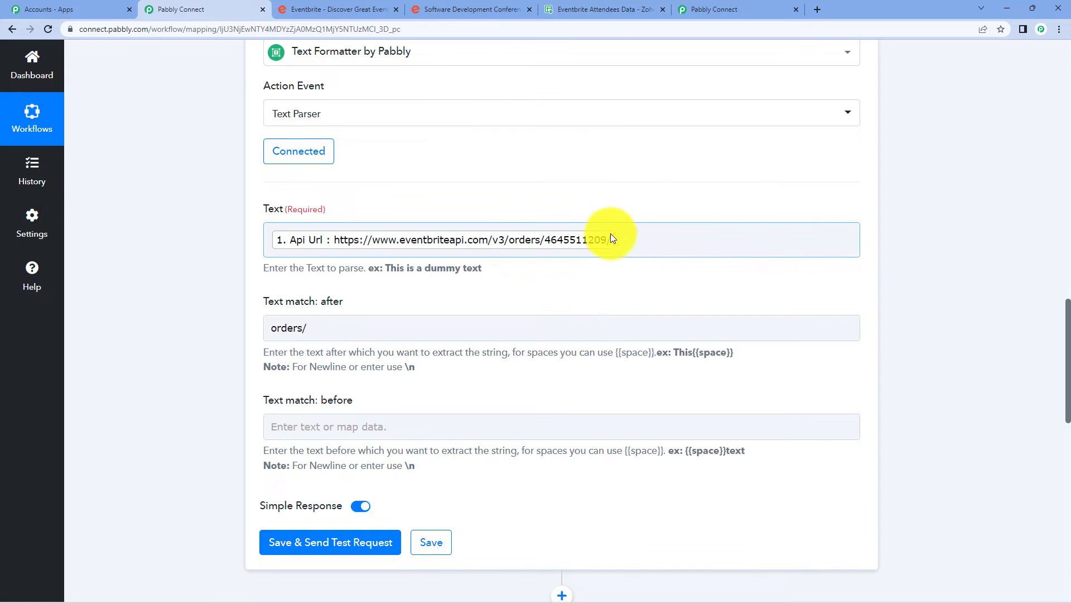
pyautogui.click(306, 327)
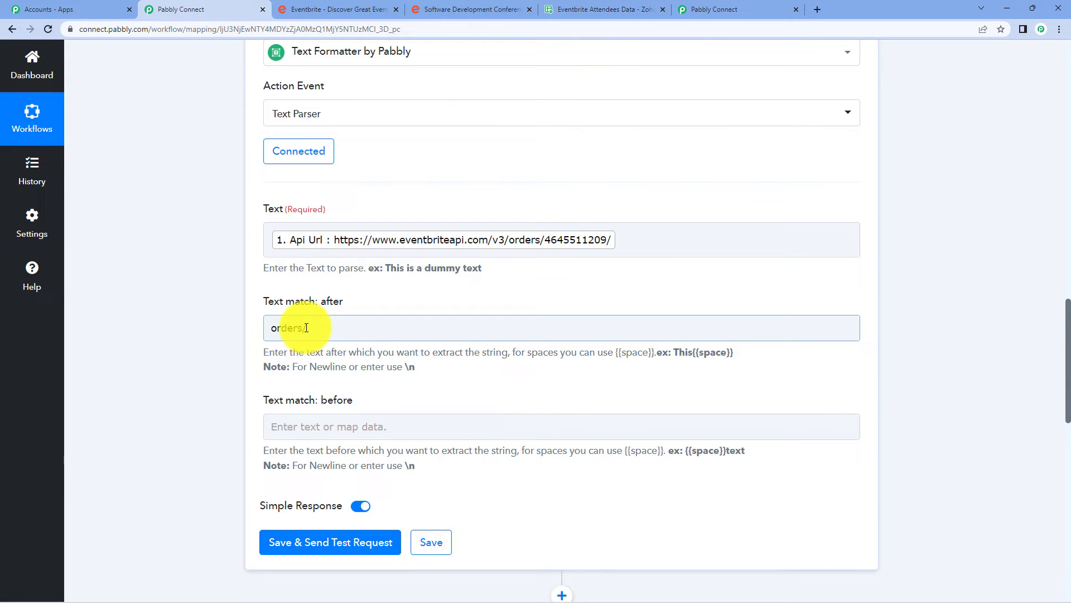
pyautogui.click(407, 244)
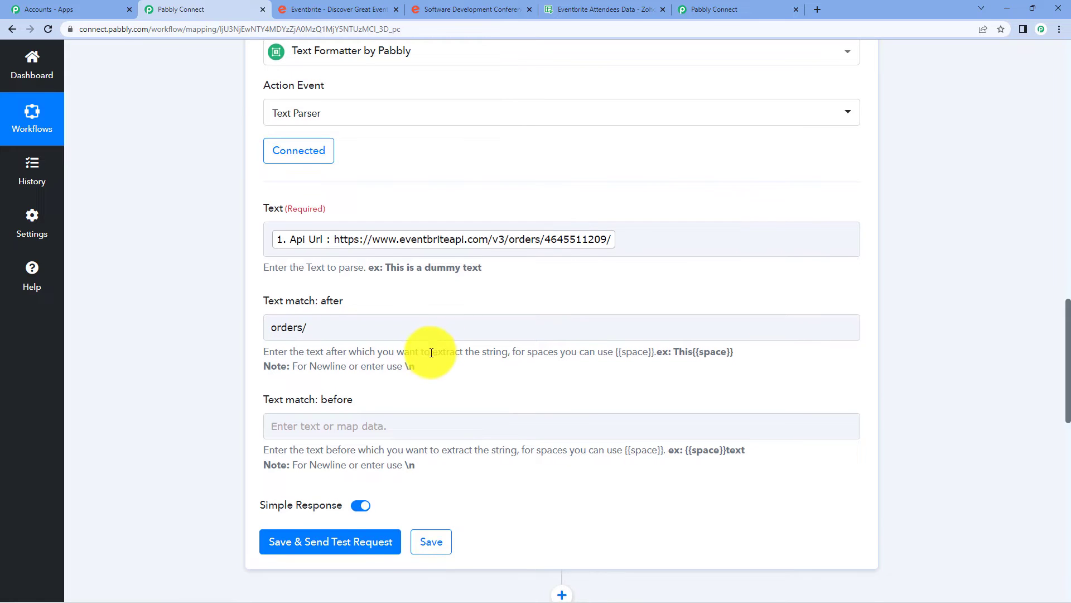
pyautogui.scroll(-2, 431, 353)
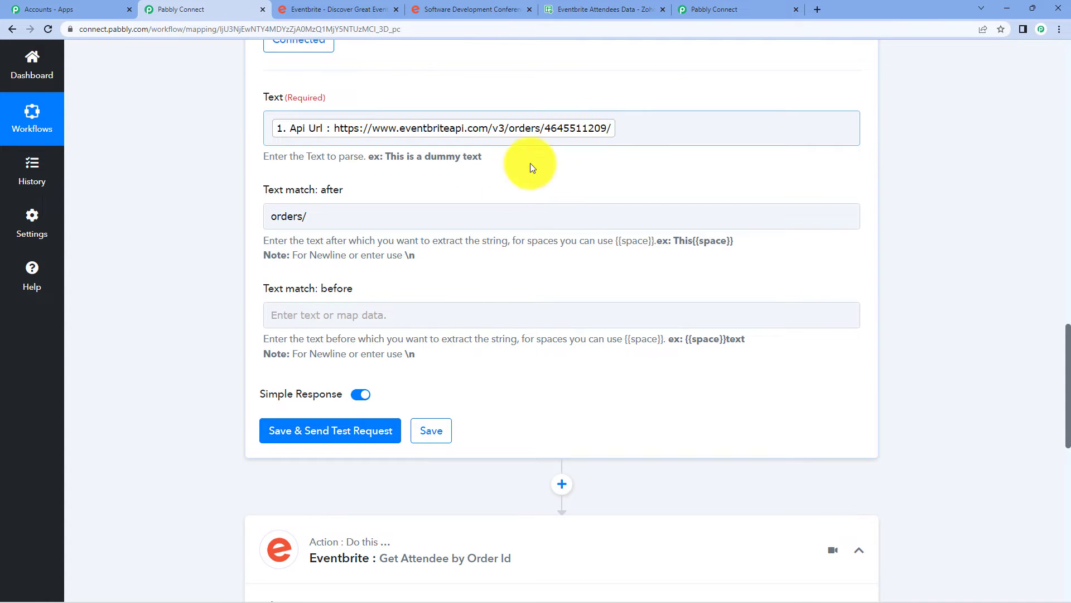
# Set Text match: before to '/', then save and test so the Result returns the order ID.
pyautogui.click(336, 315)
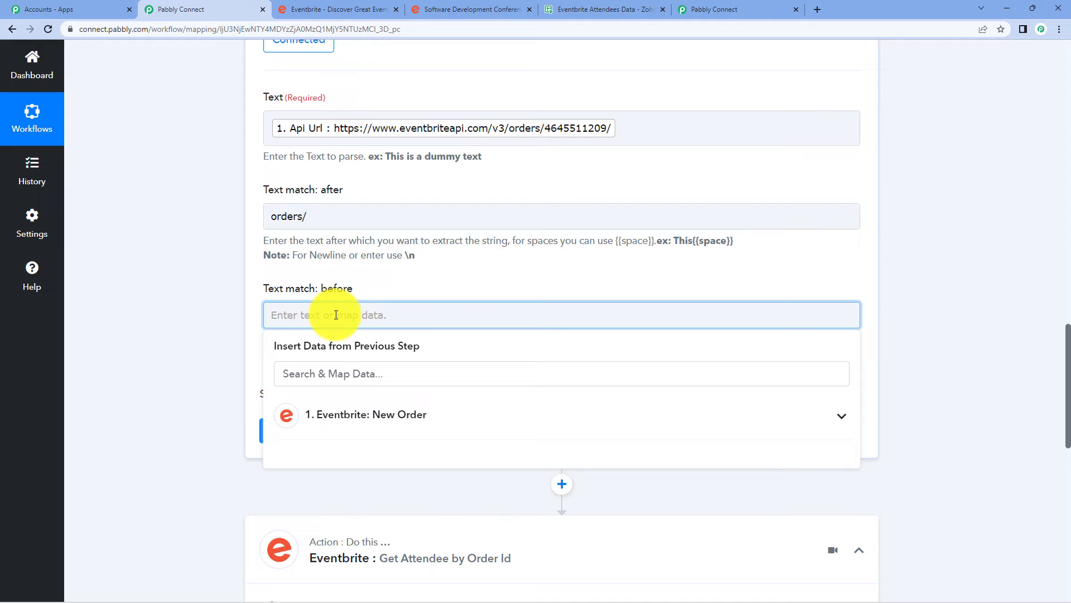
pyautogui.click(992, 199)
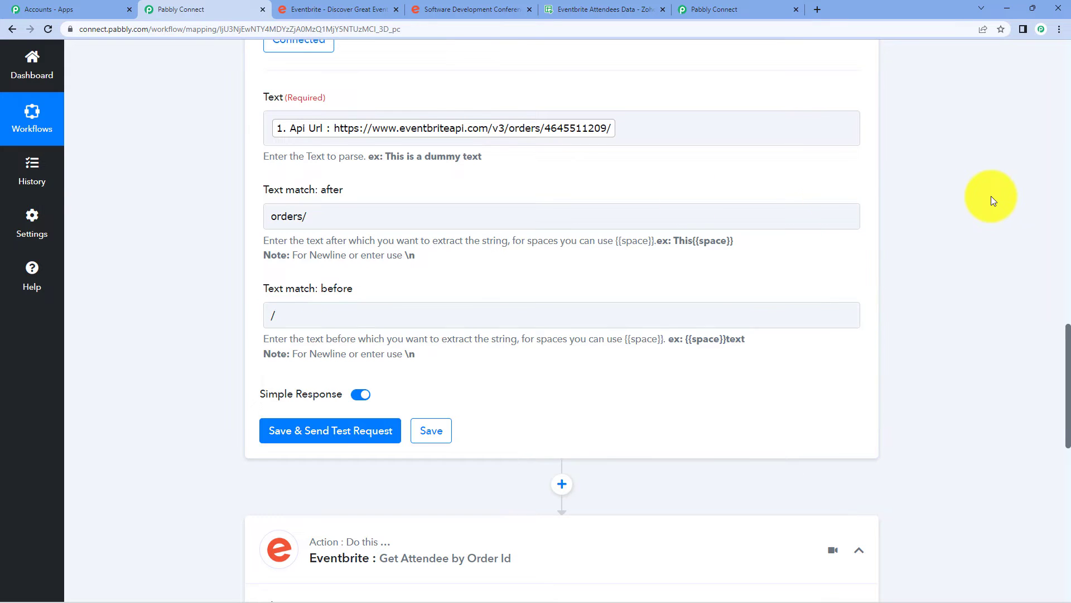
pyautogui.click(330, 431)
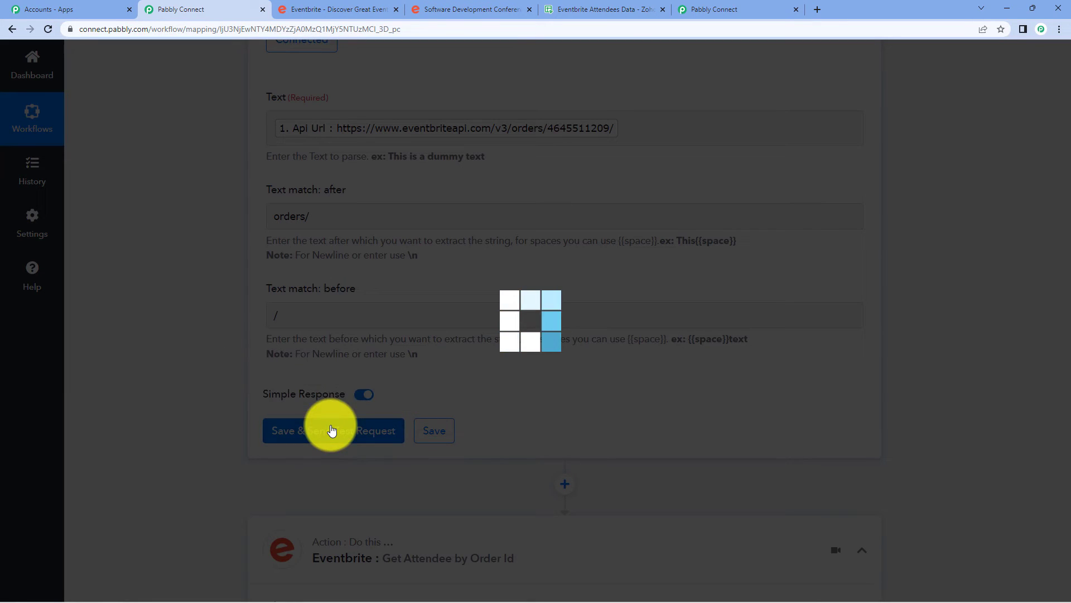
pyautogui.scroll(-1, 867, 238)
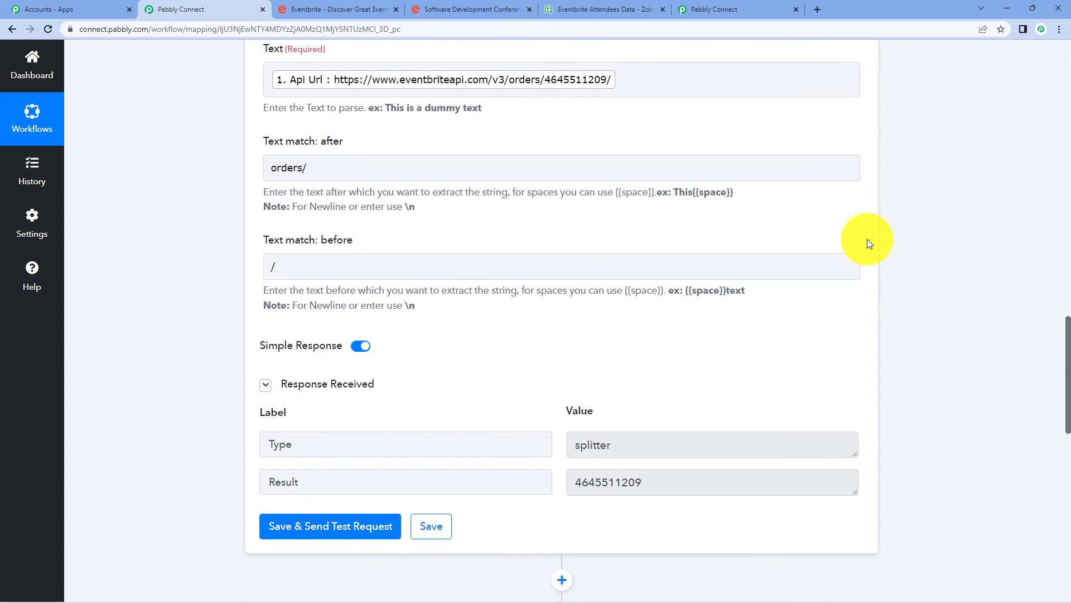
pyautogui.scroll(2, 867, 242)
pyautogui.scroll(-2, 867, 247)
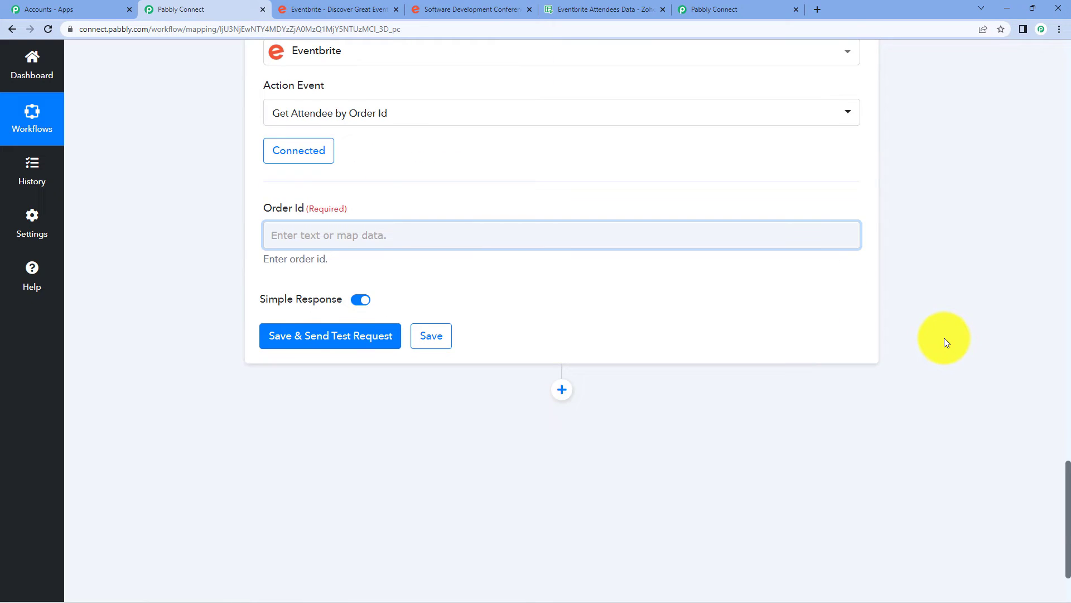
# Keep the existing Eventbrite connection and map the Text Parser's 2. Result into Order Id.
pyautogui.scroll(2, 944, 337)
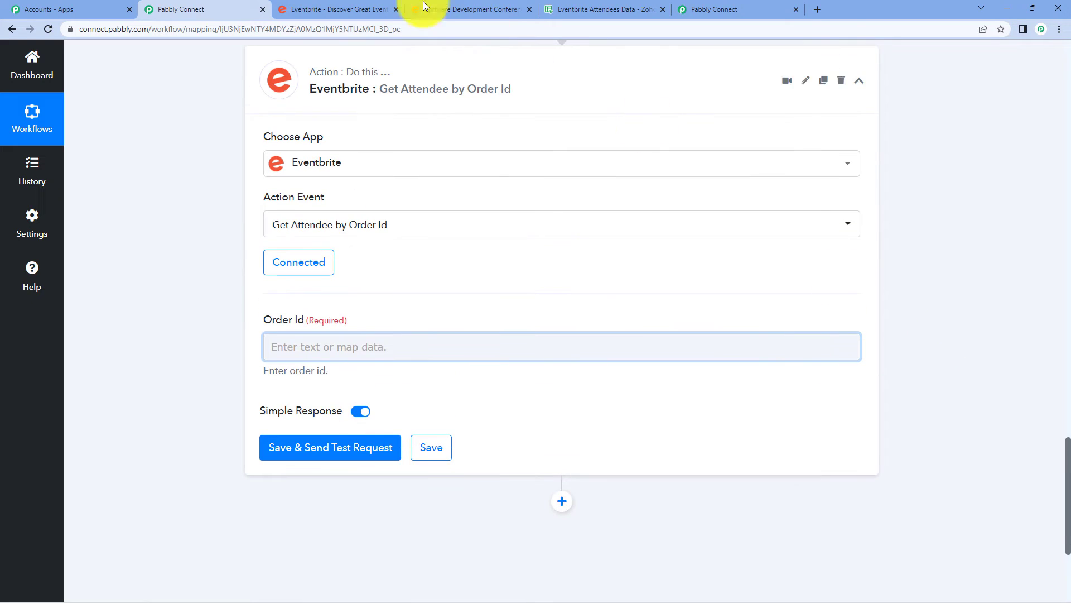
pyautogui.click(415, 349)
pyautogui.click(980, 261)
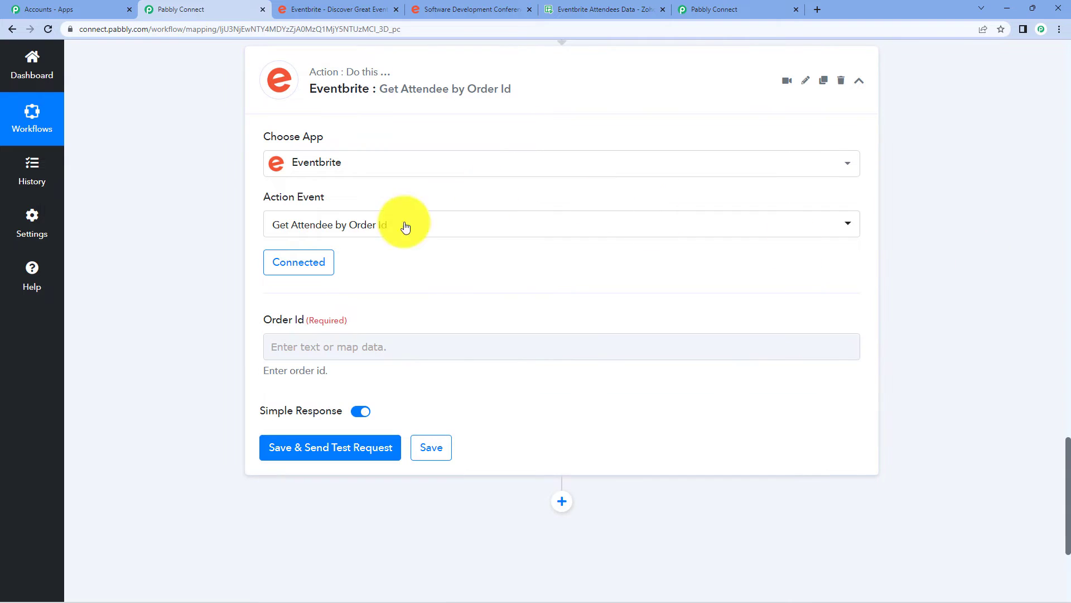
pyautogui.click(309, 273)
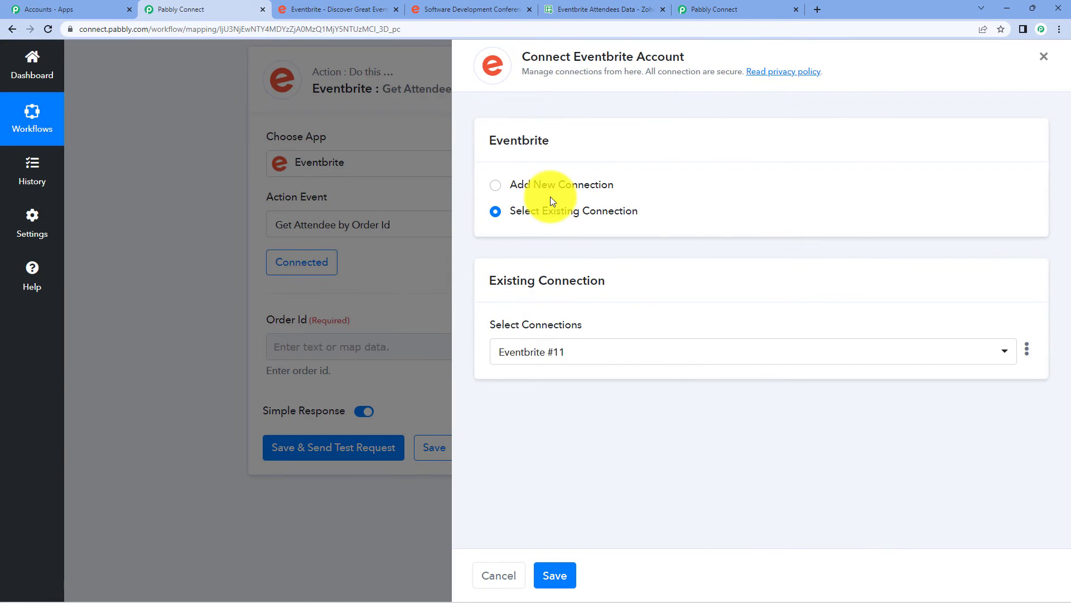
pyautogui.click(564, 575)
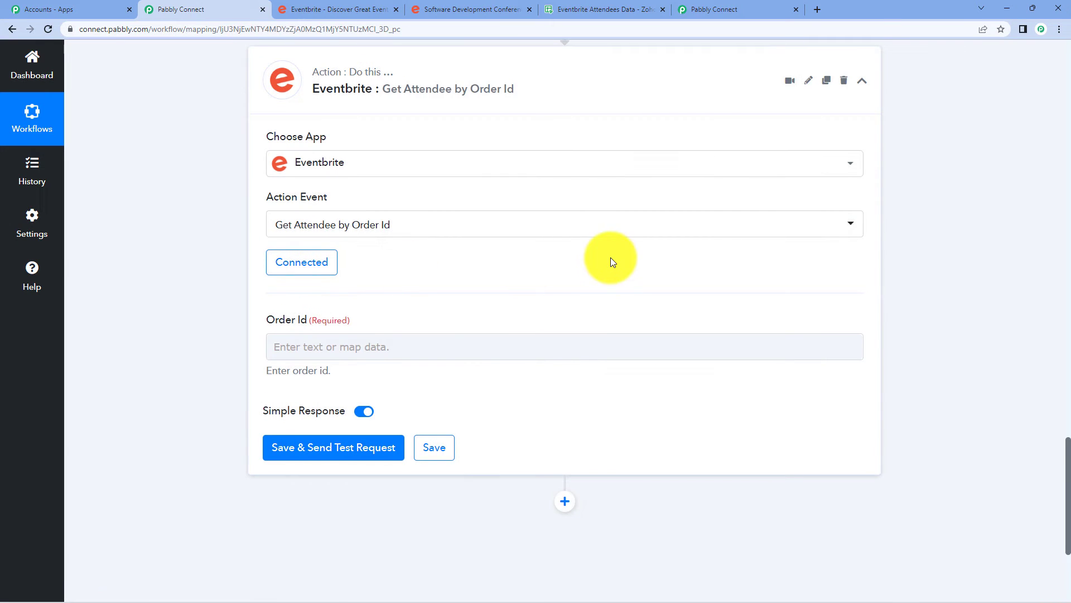
pyautogui.scroll(-1, 610, 257)
pyautogui.click(322, 292)
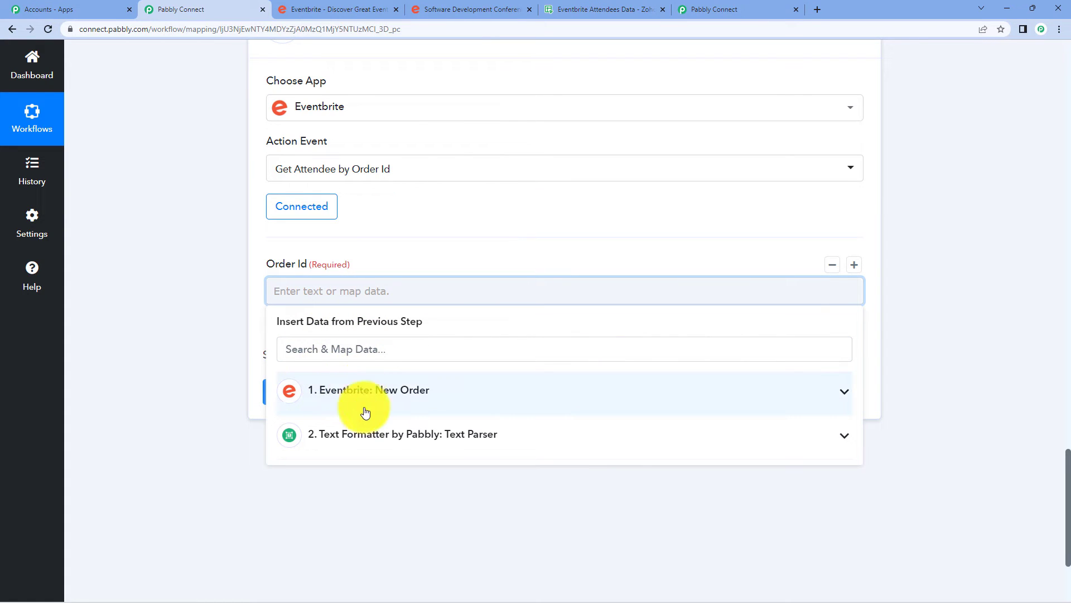
pyautogui.click(366, 434)
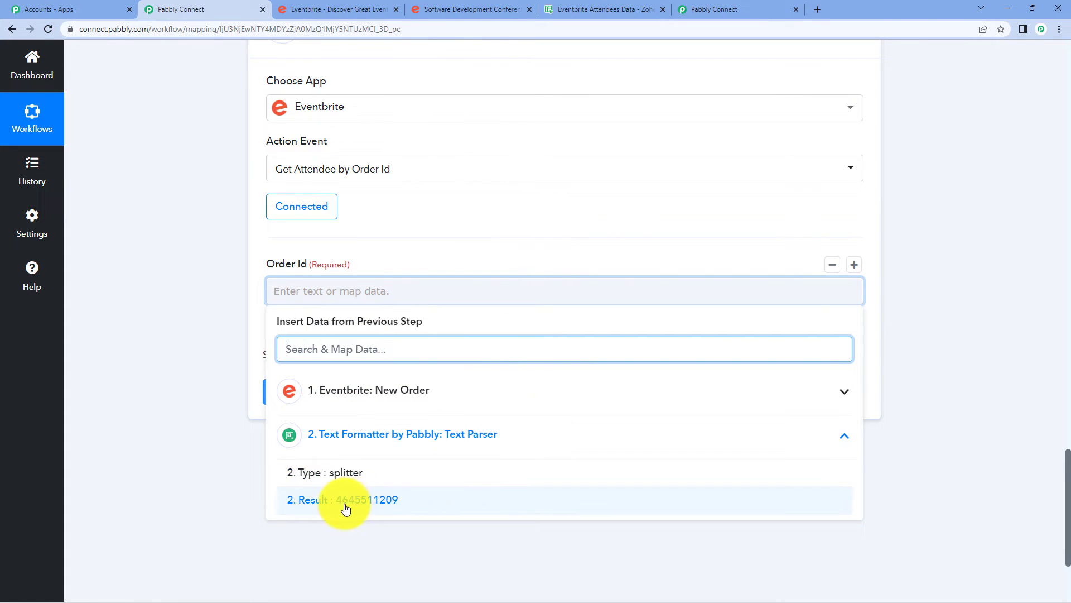
pyautogui.click(383, 509)
pyautogui.click(186, 297)
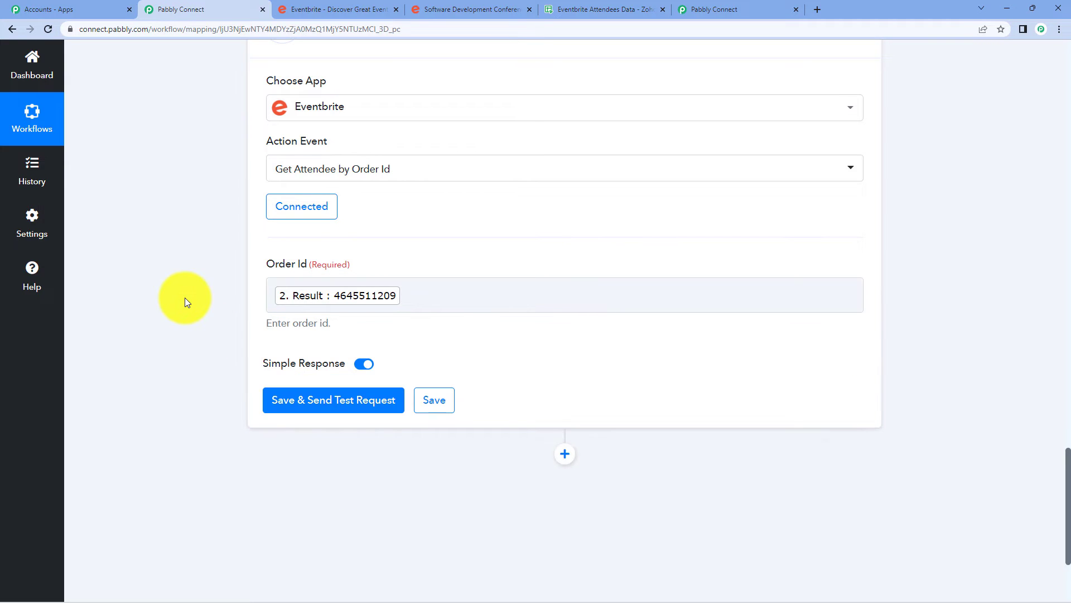
# Save and test the Get Attendee step, reviewing the returned attendee details with status Attending.
pyautogui.click(323, 416)
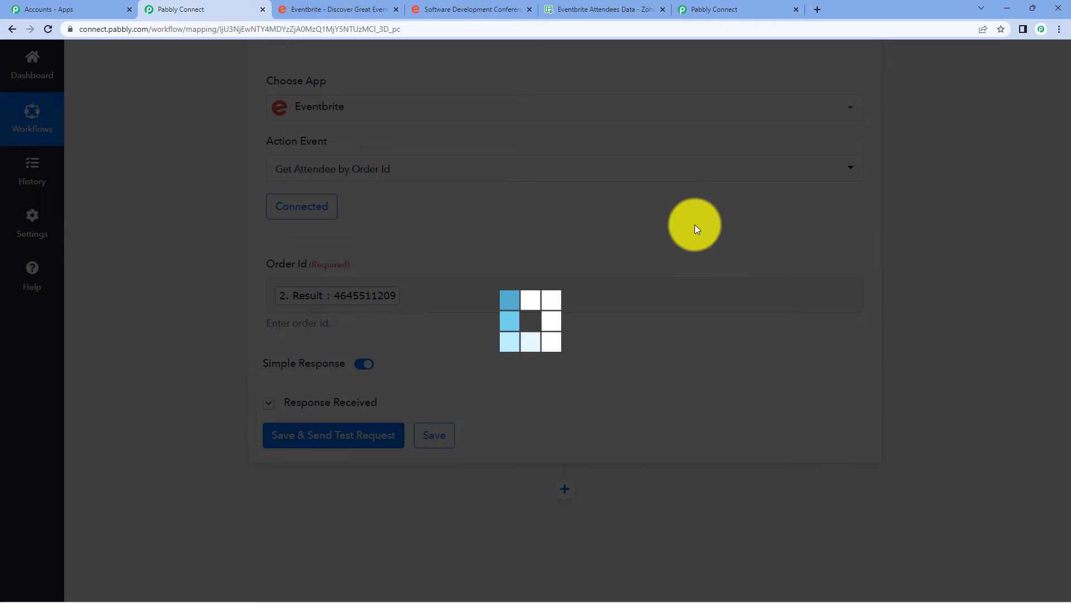
pyautogui.scroll(-4, 973, 226)
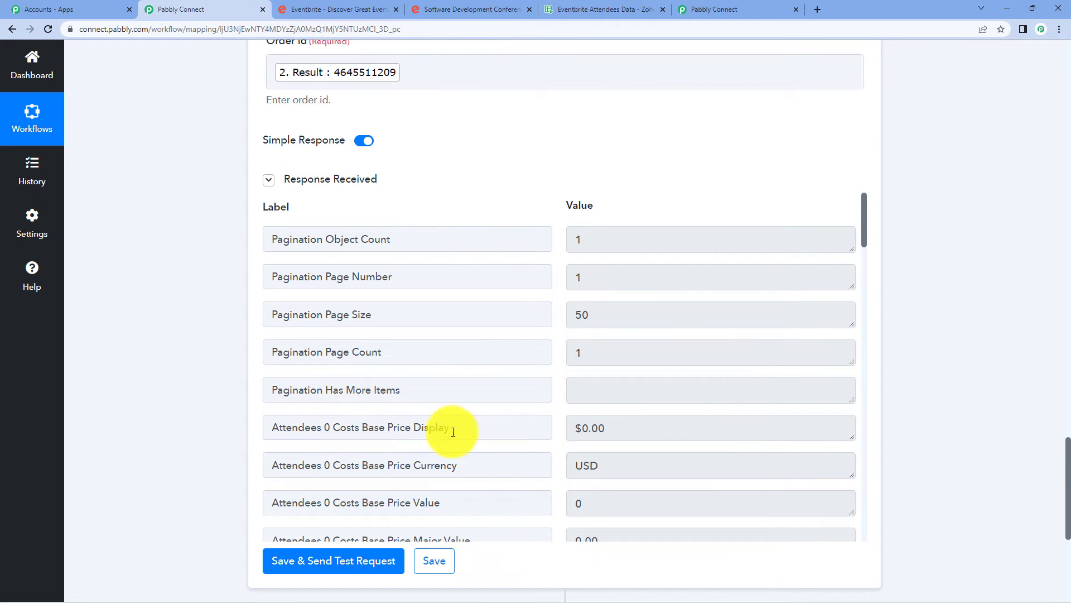
pyautogui.scroll(-5, 718, 303)
pyautogui.scroll(-13, 722, 304)
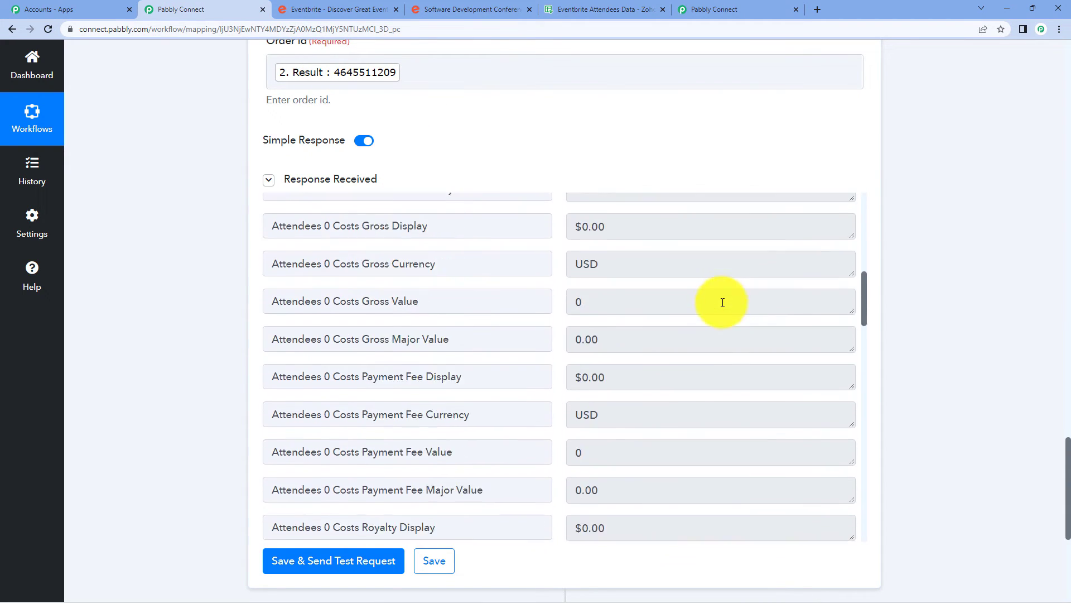
pyautogui.scroll(-5, 722, 303)
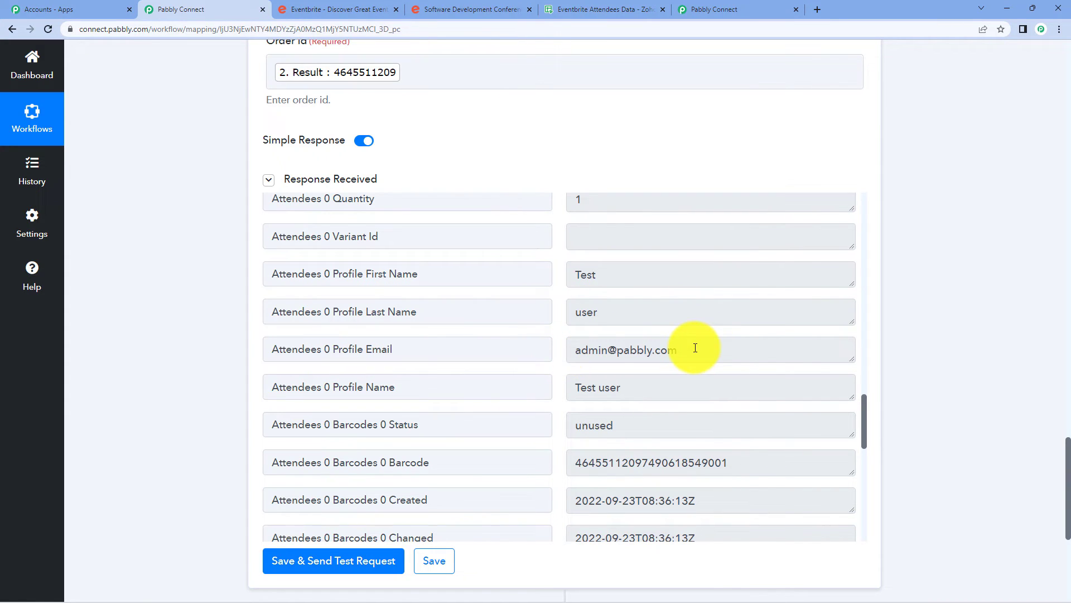
pyautogui.scroll(-10, 722, 349)
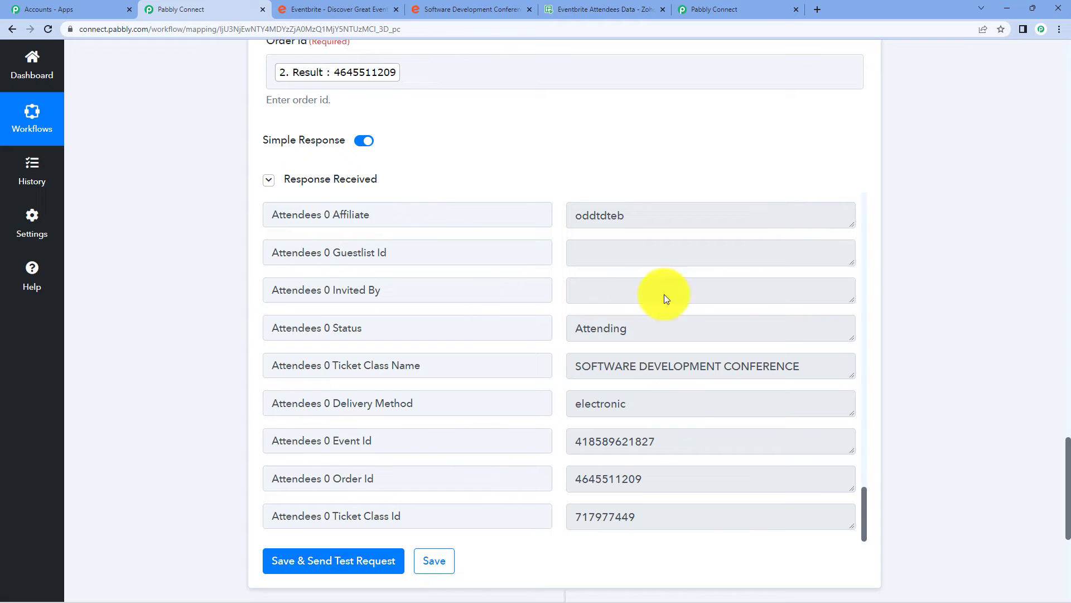
pyautogui.scroll(5, 666, 346)
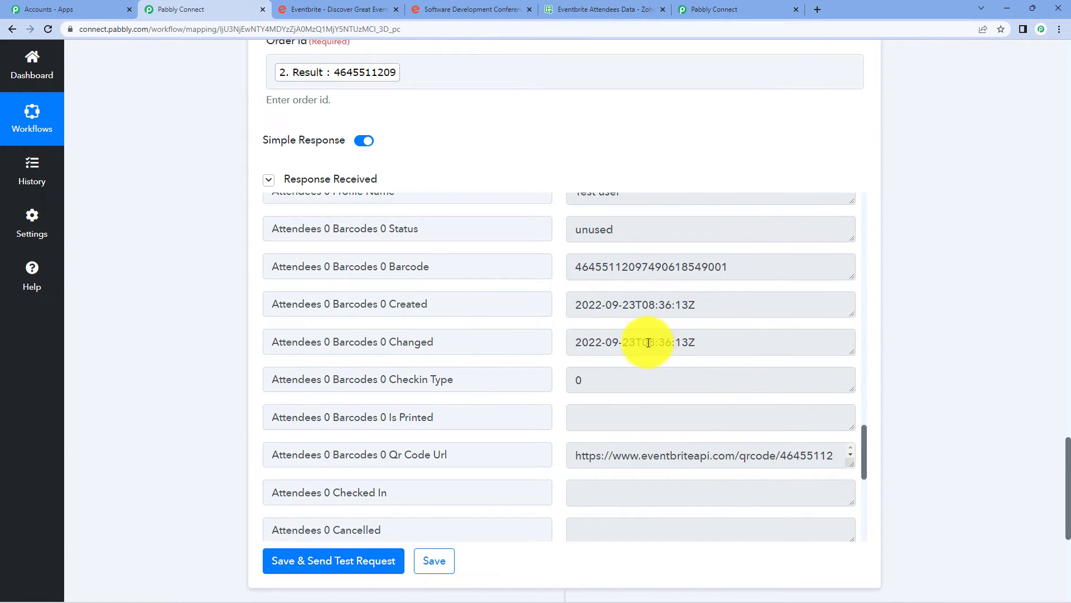
pyautogui.scroll(-5, 1027, 261)
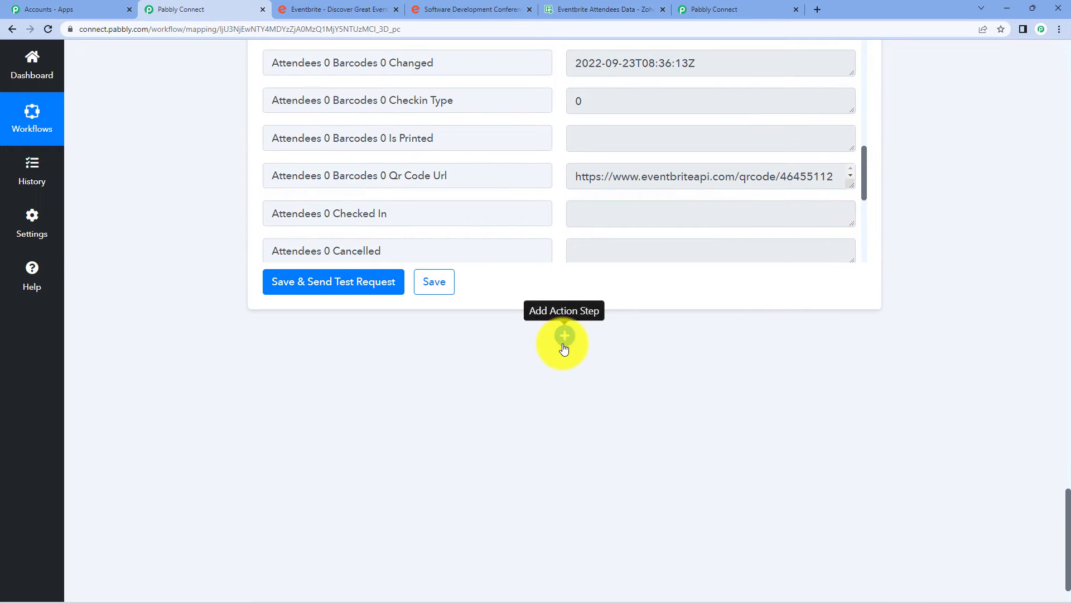
# Add a step found by searching 'zoh', using Zoho Sheet with the Create Row action event.
pyautogui.click(565, 340)
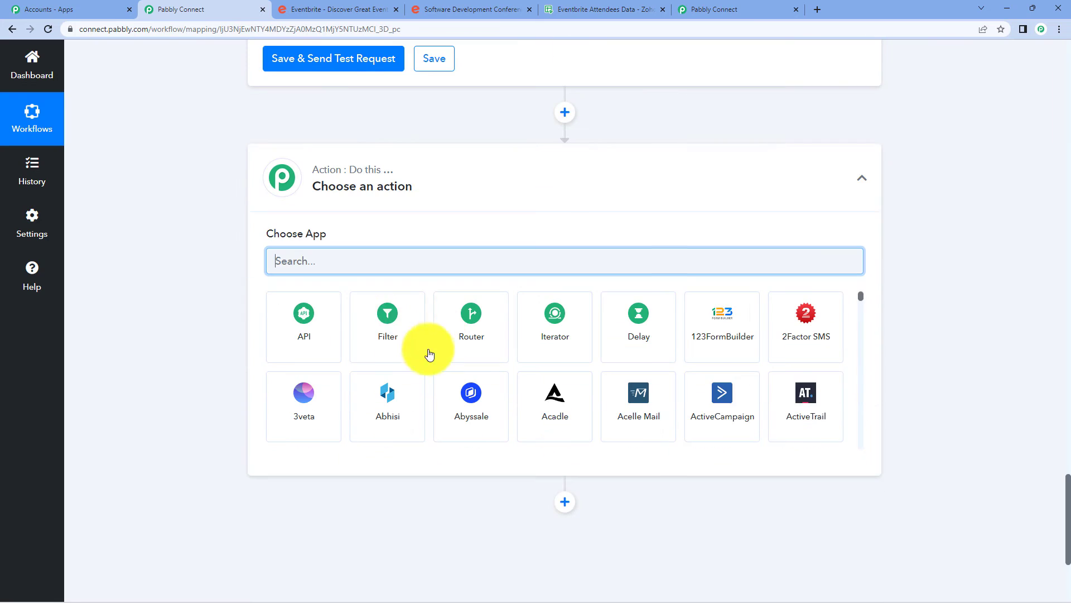
pyautogui.write('zoh')
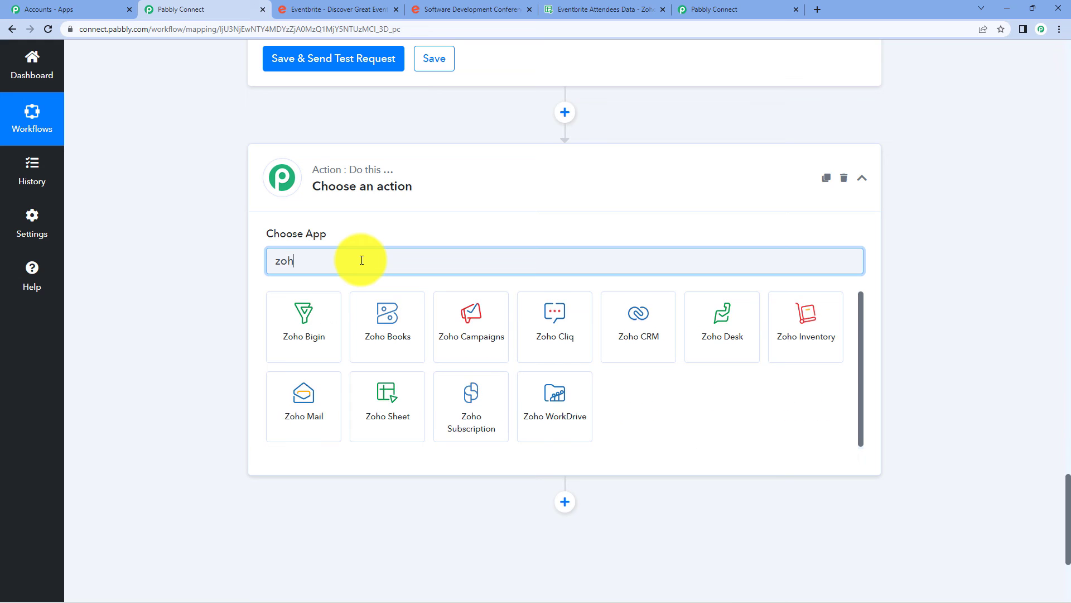
pyautogui.click(393, 399)
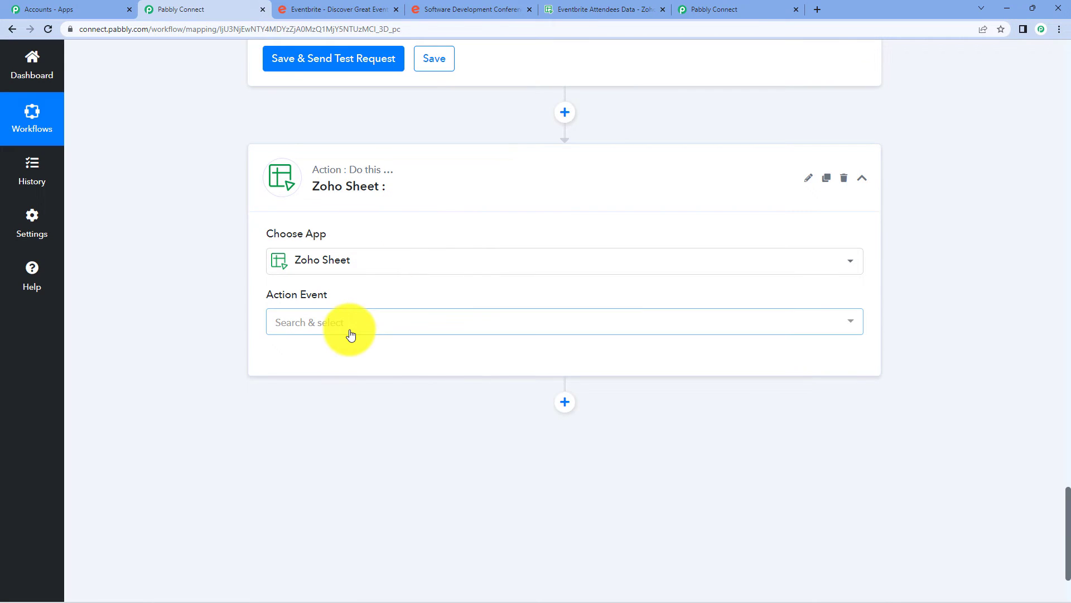
pyautogui.click(350, 333)
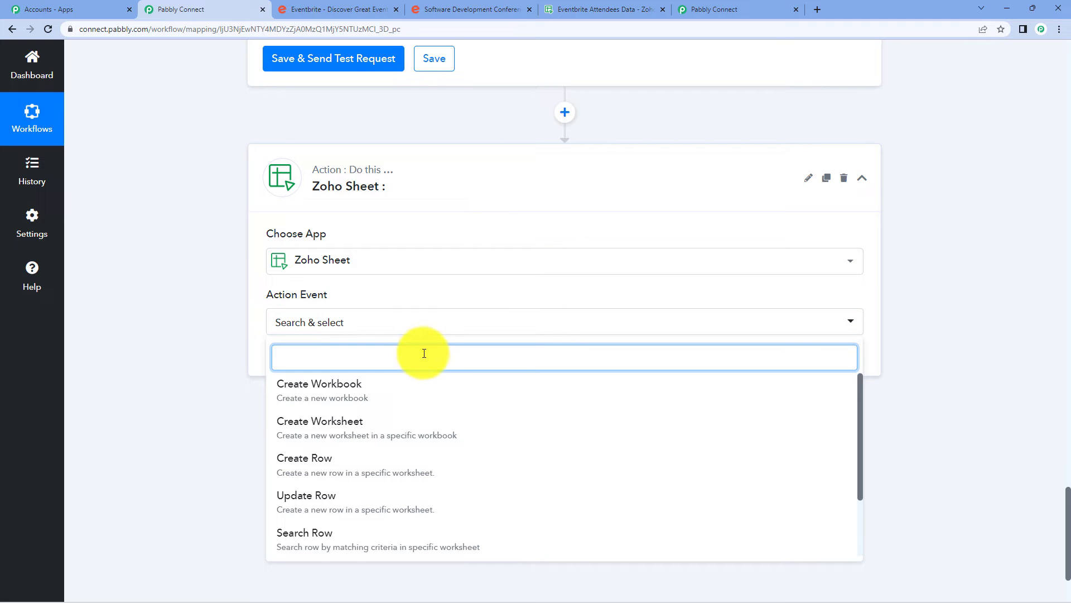
pyautogui.click(377, 466)
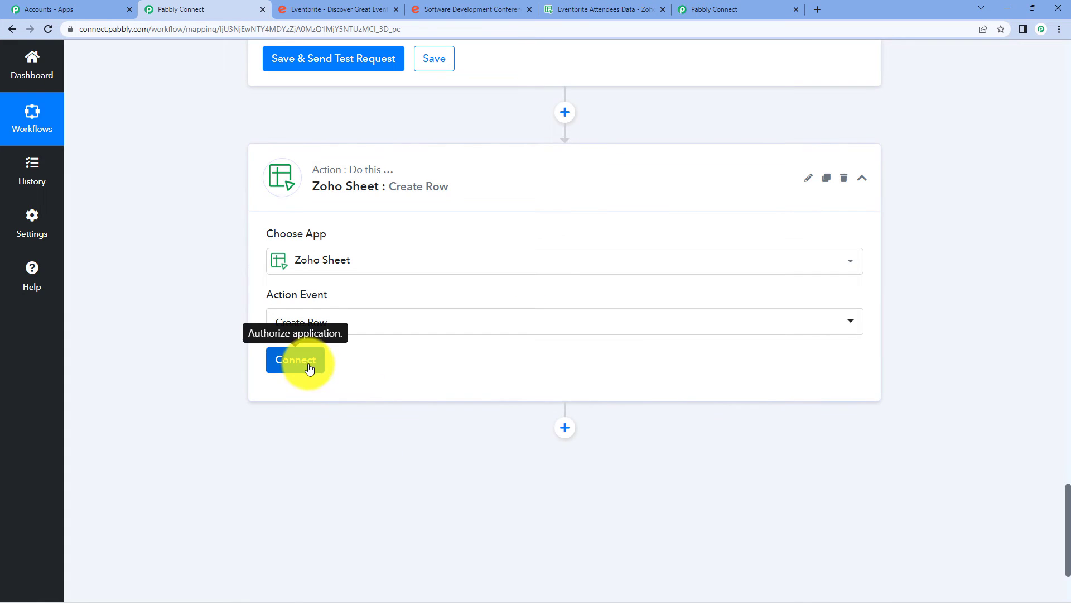
pyautogui.click(302, 363)
# Create a new Zoho Sheet connection on domain zoho.com and accept access in the Zoho popup.
pyautogui.click(551, 186)
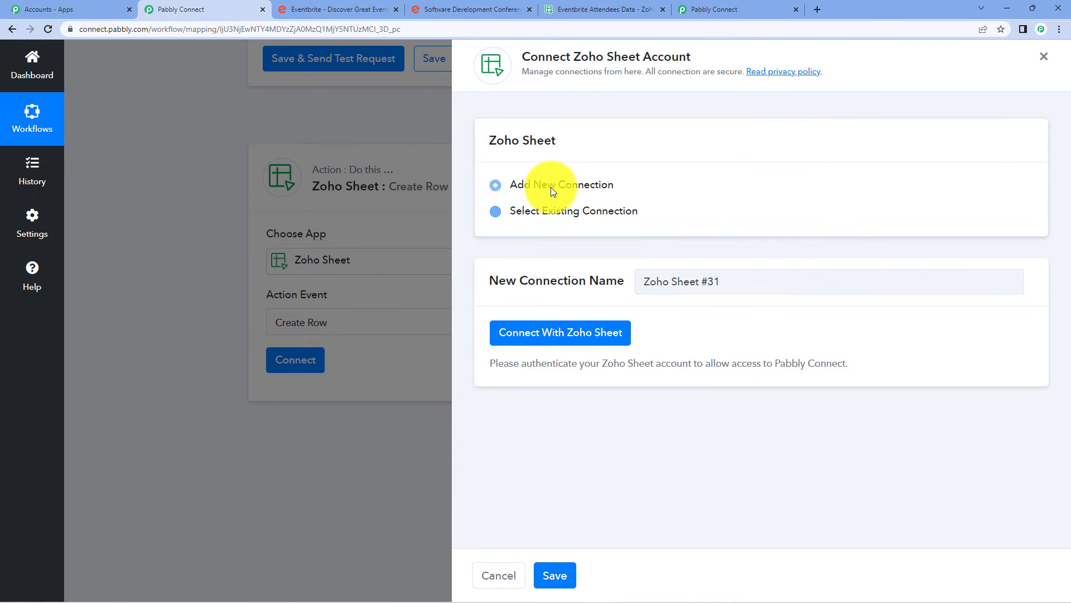
pyautogui.click(570, 335)
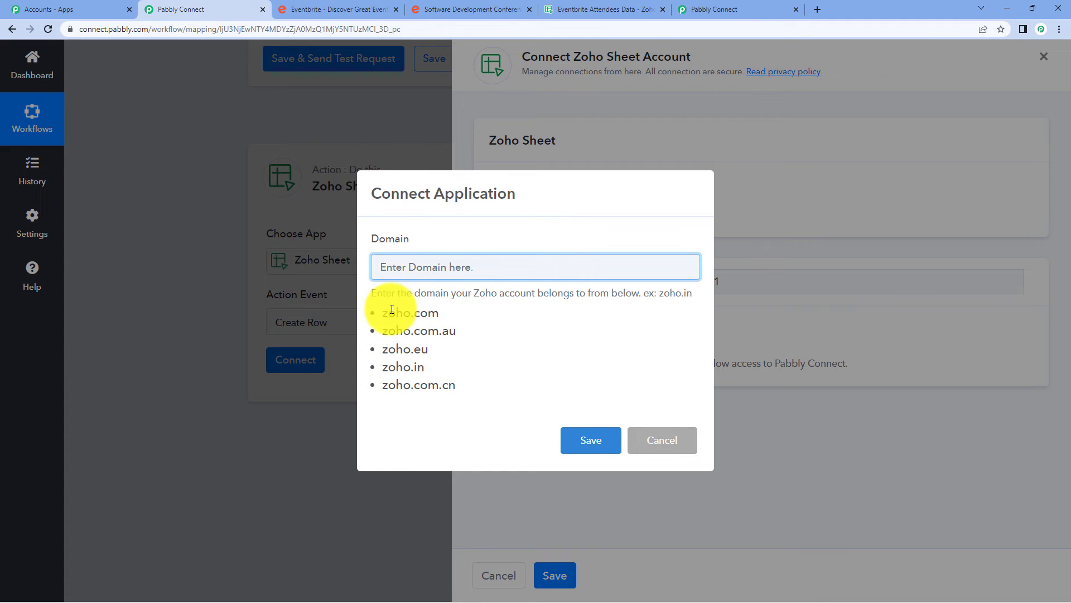
pyautogui.click(641, 7)
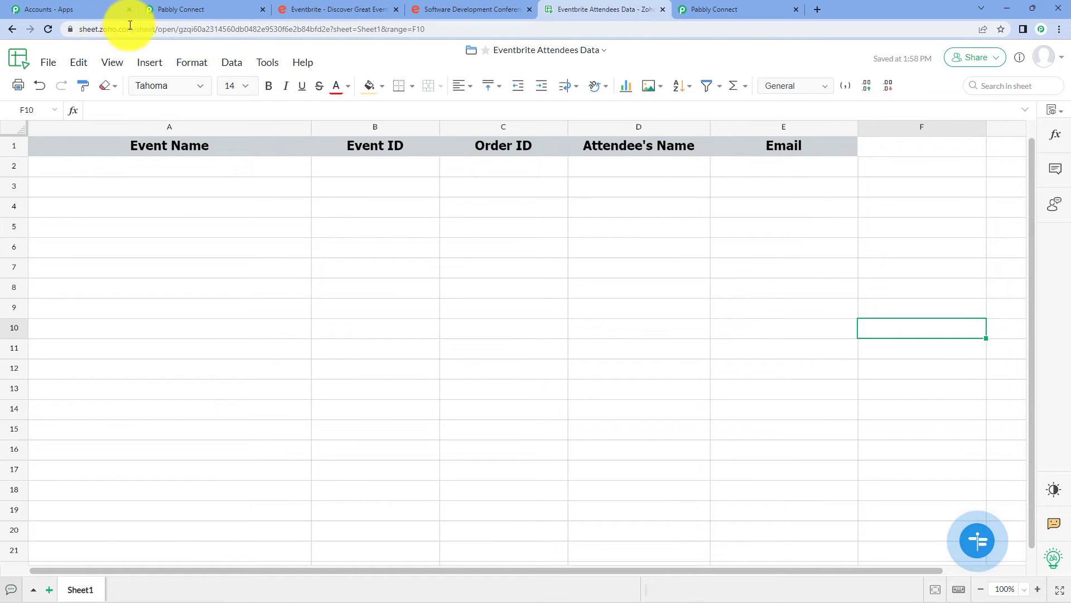
pyautogui.click(234, 9)
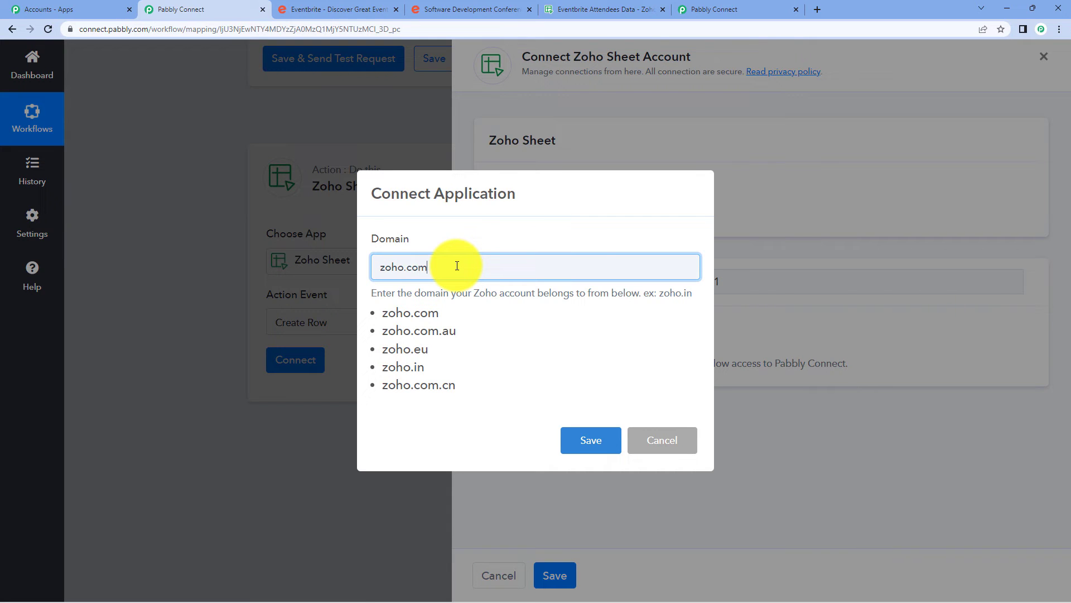
pyautogui.click(575, 437)
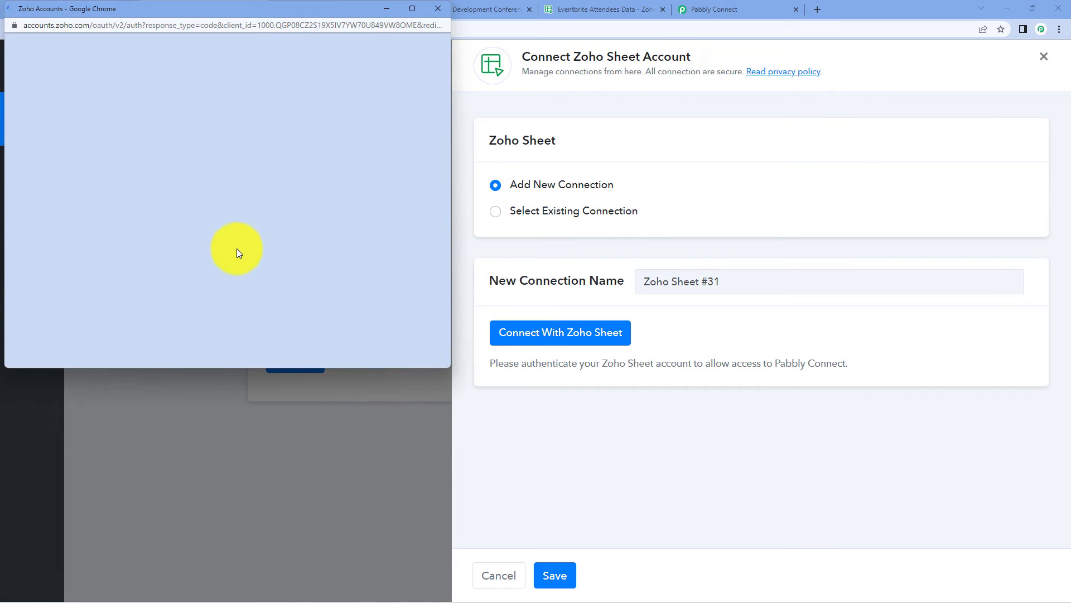
pyautogui.click(63, 295)
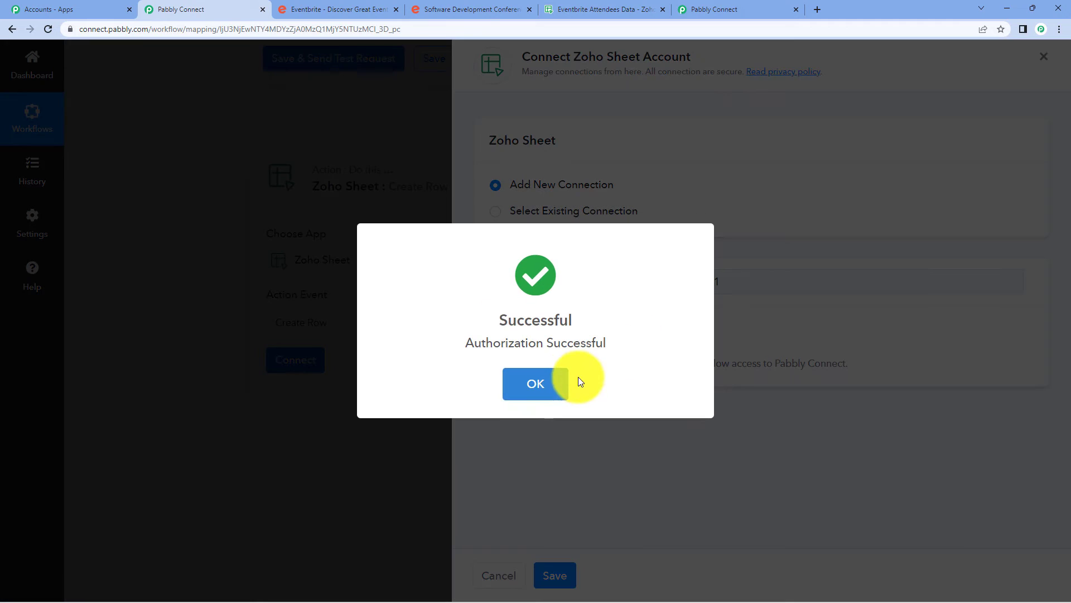
pyautogui.click(557, 383)
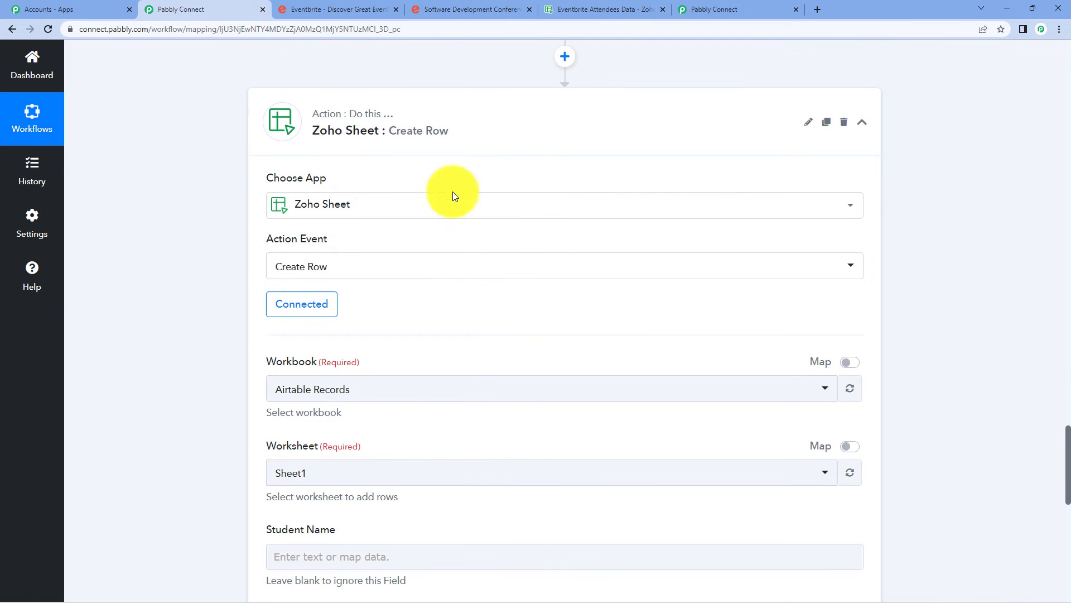
# Browse the available workbooks and check the target spreadsheet's name in its browser tab.
pyautogui.scroll(-2, 453, 195)
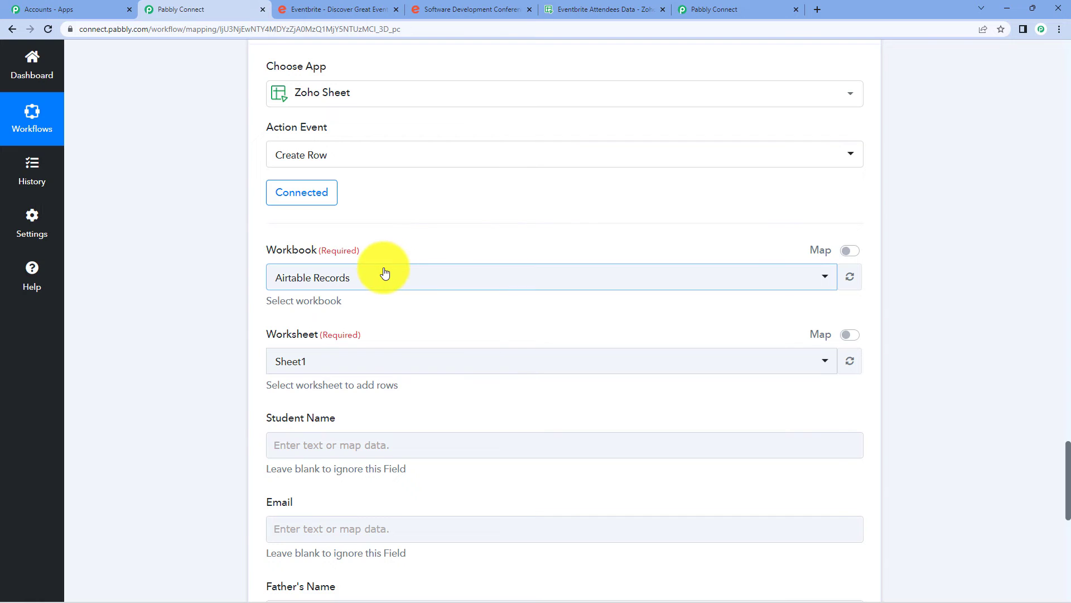
pyautogui.click(383, 270)
pyautogui.scroll(-3, 386, 503)
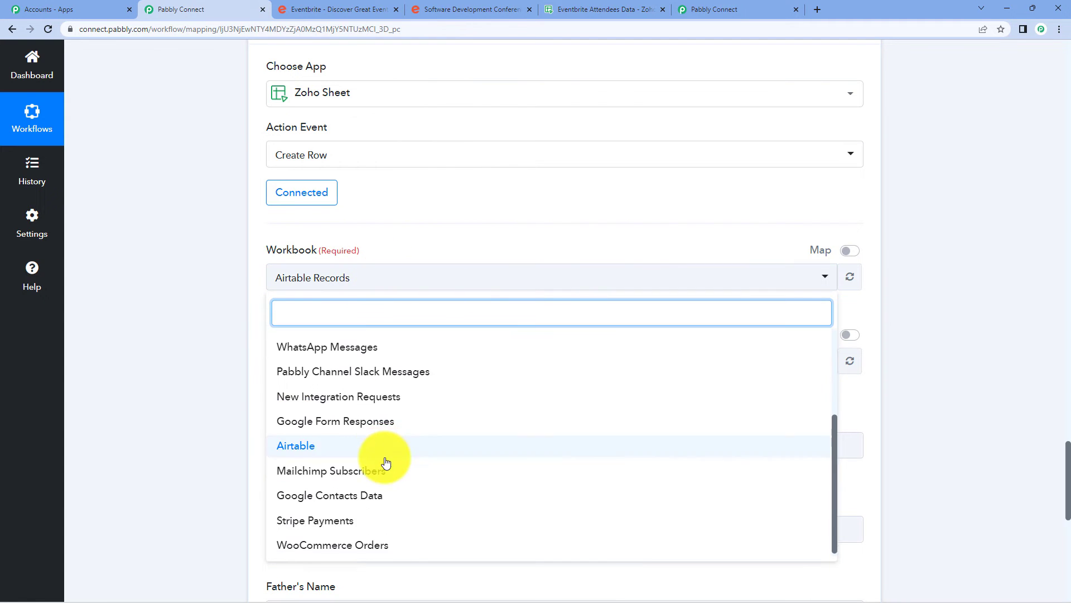
pyautogui.scroll(3, 383, 461)
pyautogui.click(360, 287)
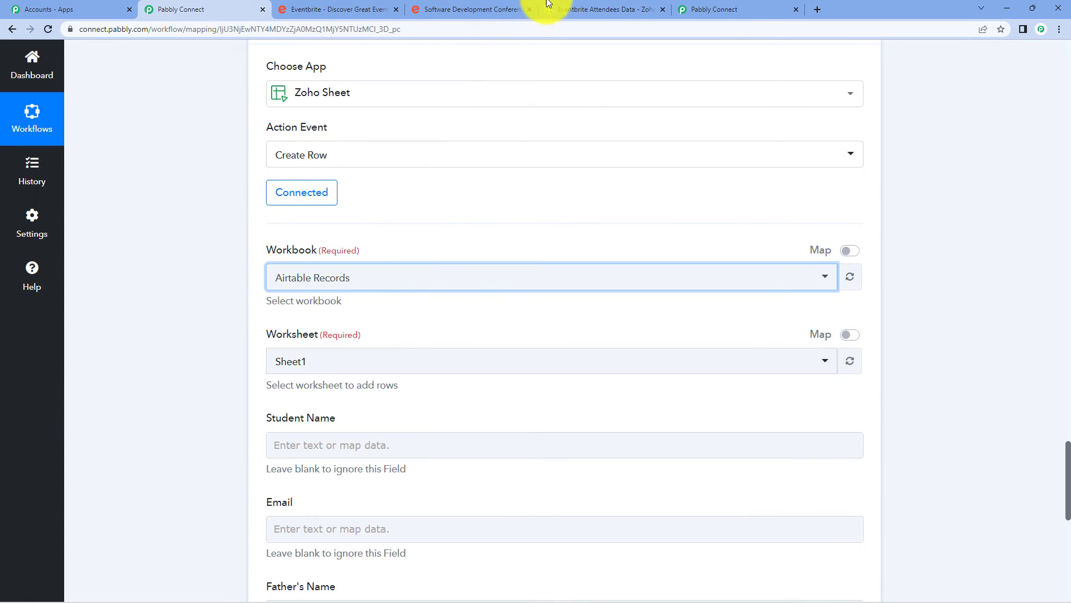
pyautogui.click(578, 8)
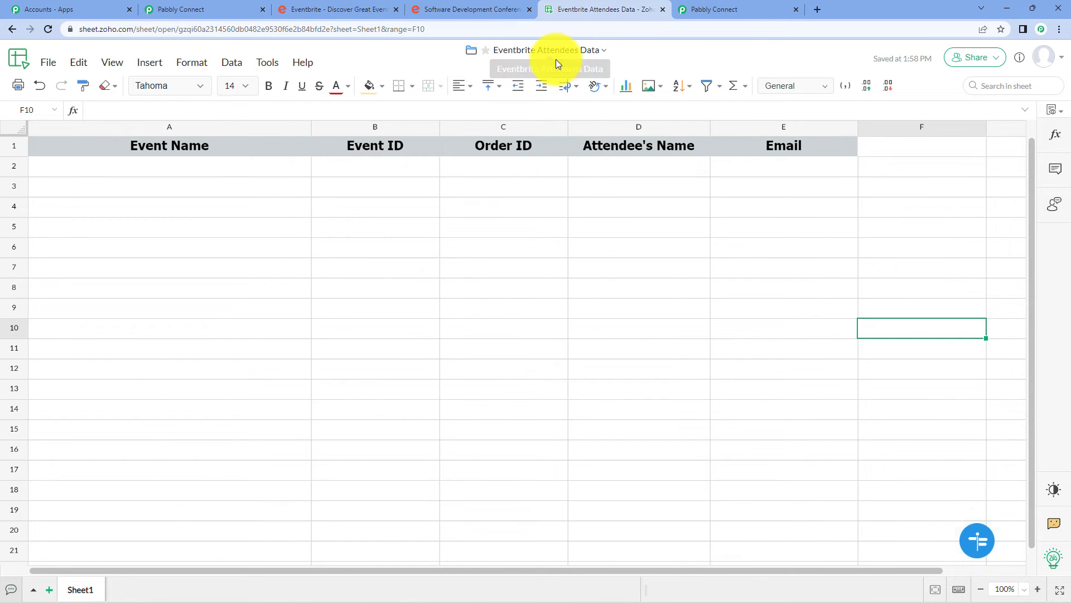
pyautogui.click(224, 10)
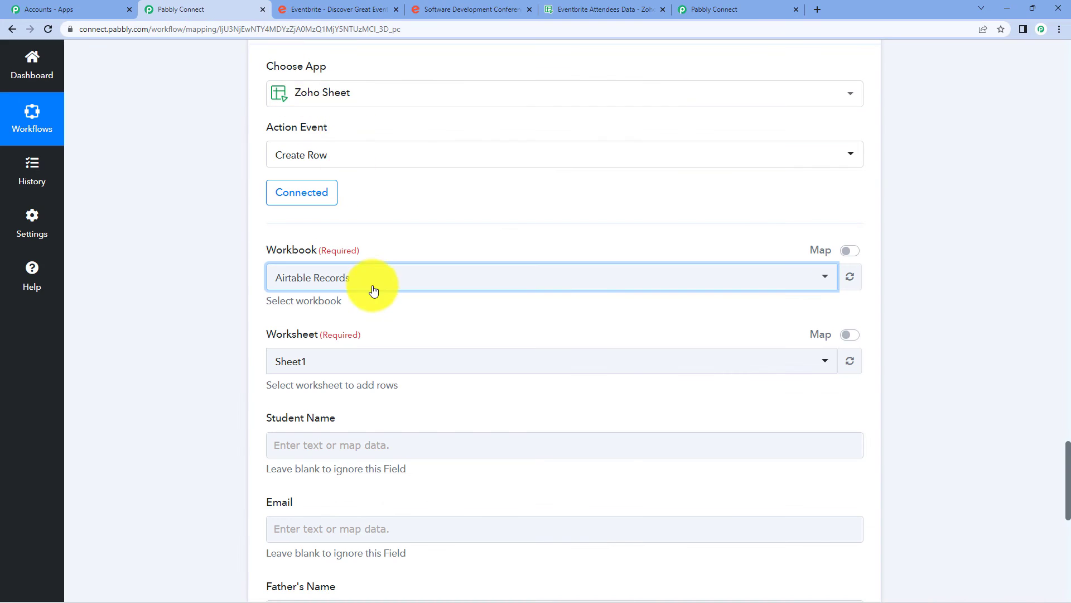
# Search 'event' and choose Eventbrite Attendees Data as the Create Row workbook, then view the sheet.
pyautogui.click(267, 279)
pyautogui.write('ev')
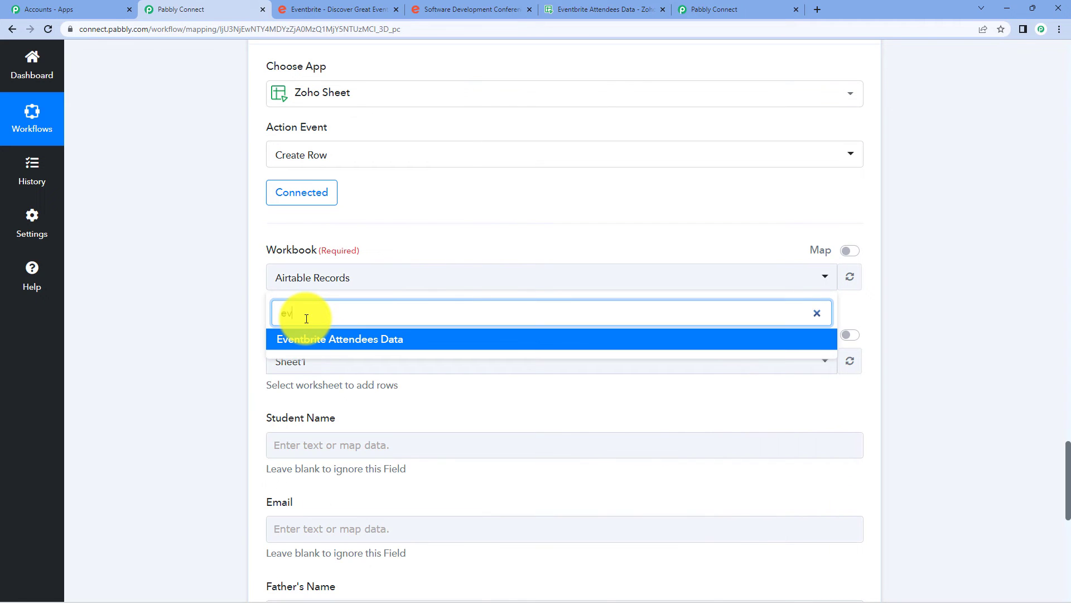
pyautogui.write('ent')
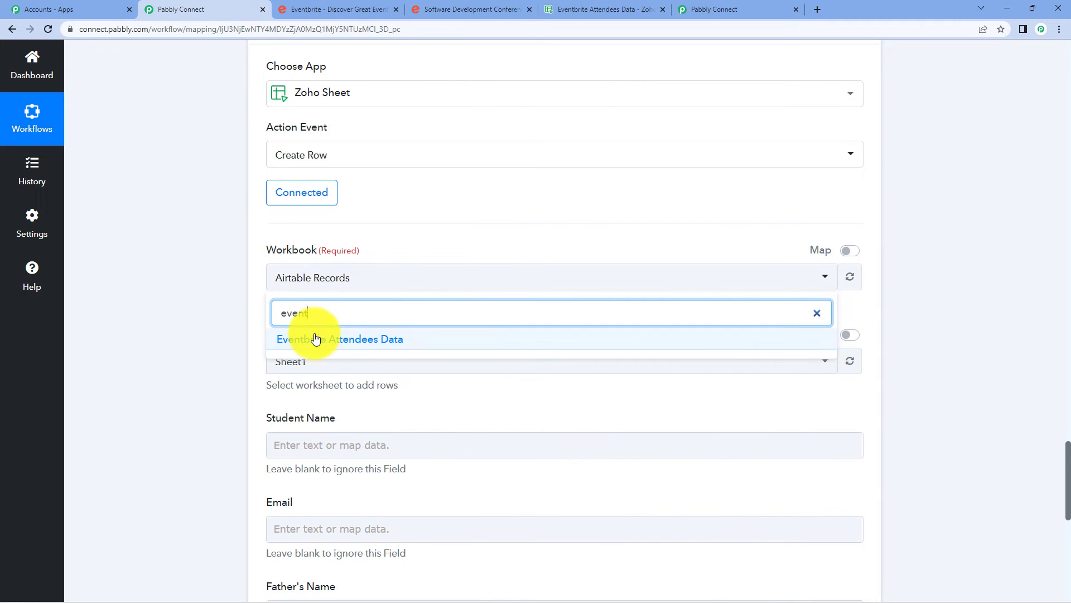
pyautogui.click(313, 339)
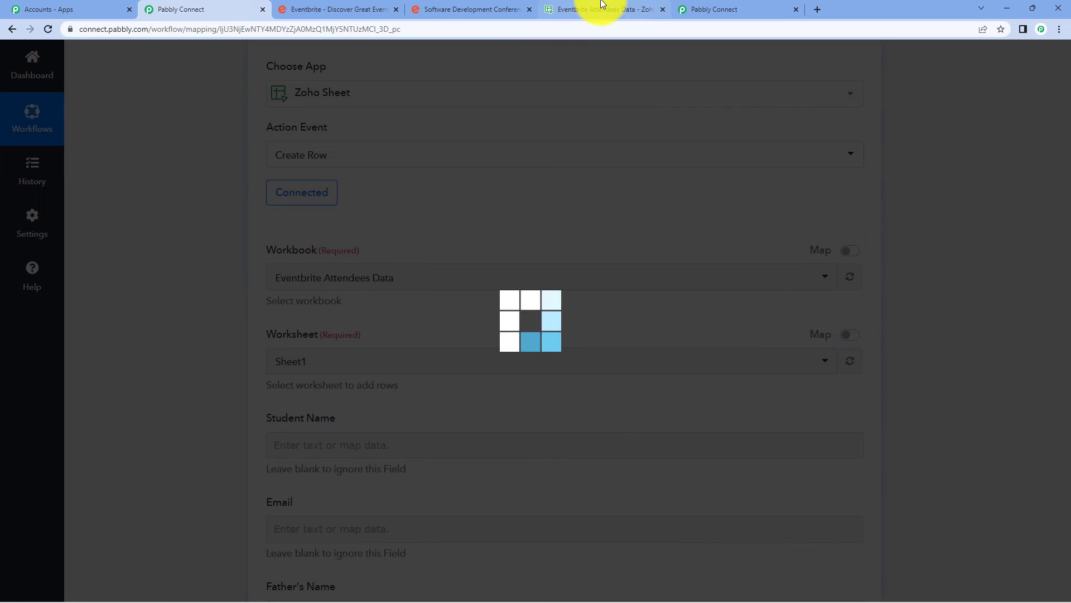
pyautogui.click(605, 9)
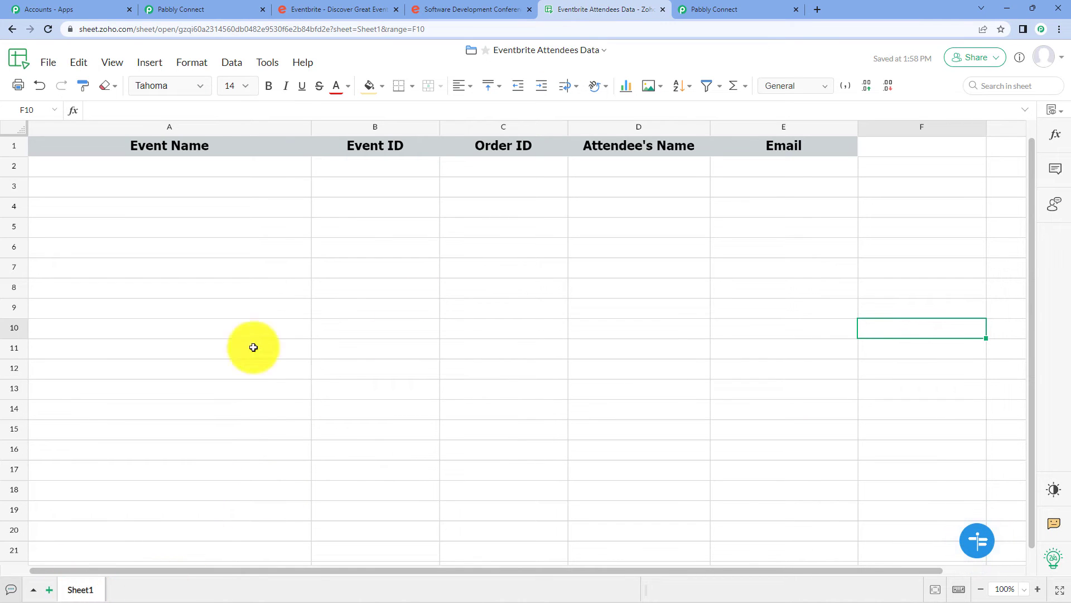
pyautogui.click(241, 10)
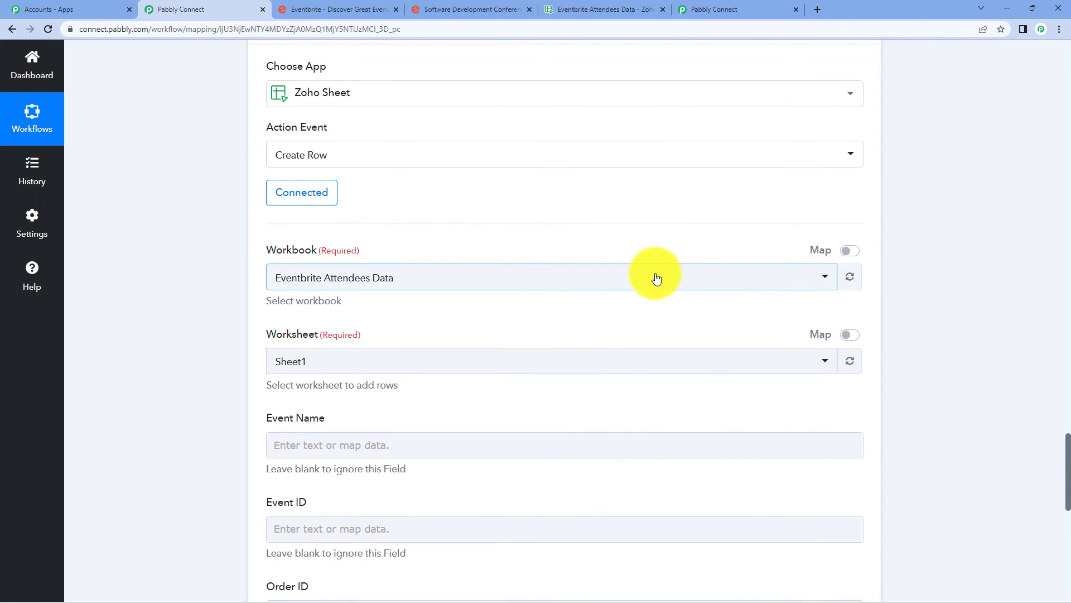
pyautogui.scroll(-2, 653, 275)
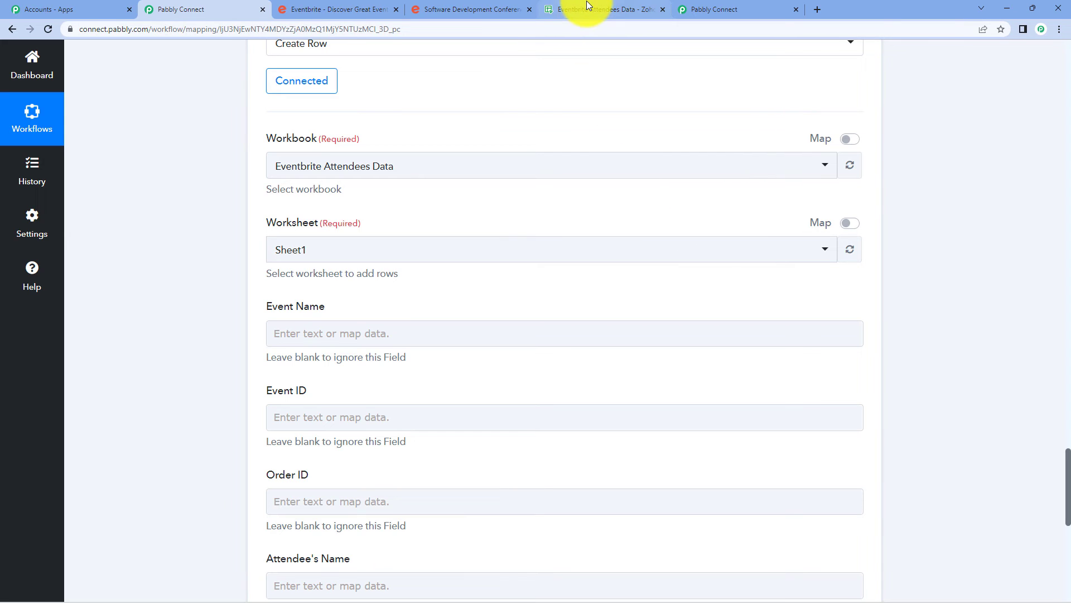
pyautogui.click(587, 1)
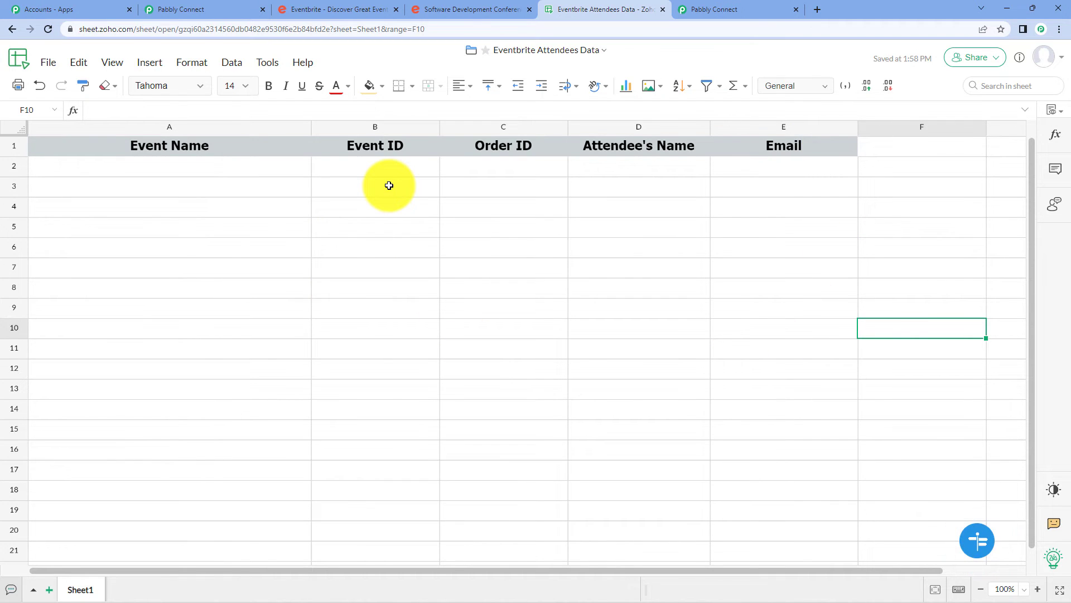
# Compare the Get Attendee response data with the spreadsheet headers, then scroll to the Create Row fields.
pyautogui.click(234, 9)
pyautogui.scroll(10, 374, 262)
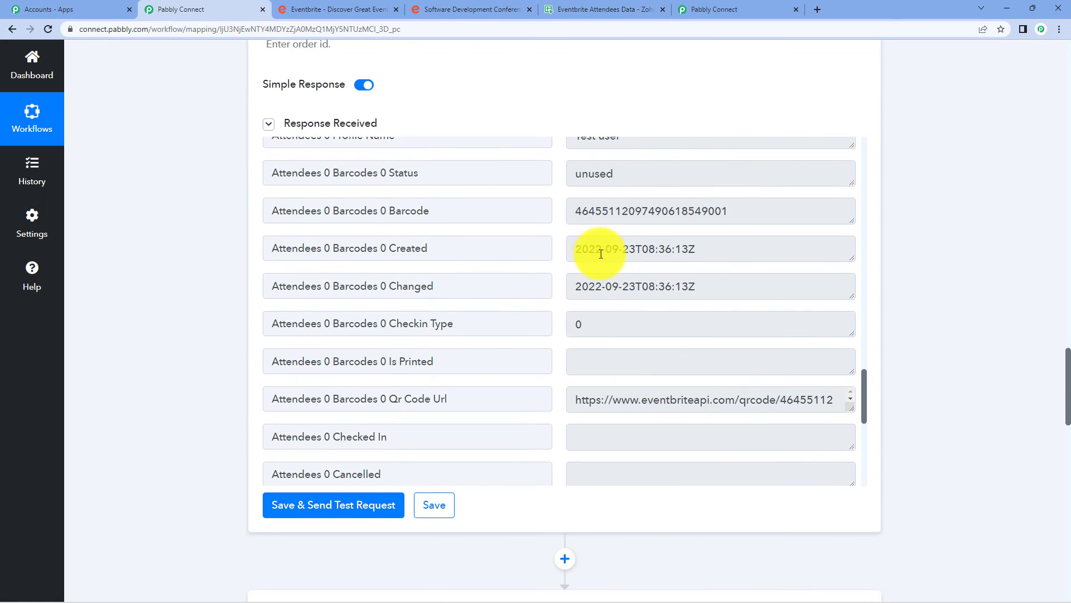
pyautogui.scroll(1, 601, 254)
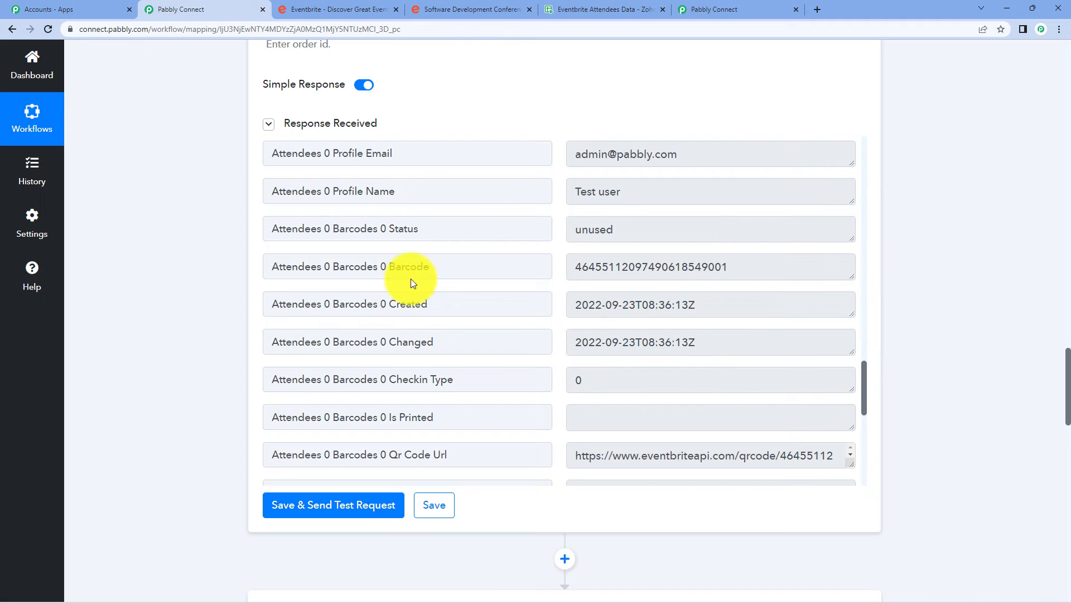
pyautogui.click(701, 9)
pyautogui.click(570, 9)
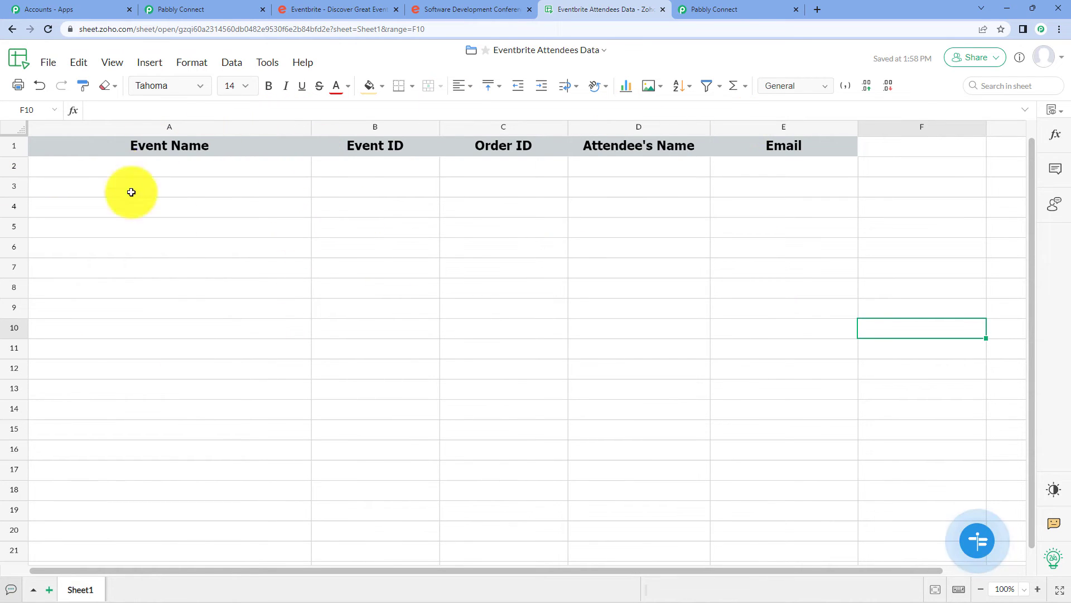
pyautogui.click(201, 7)
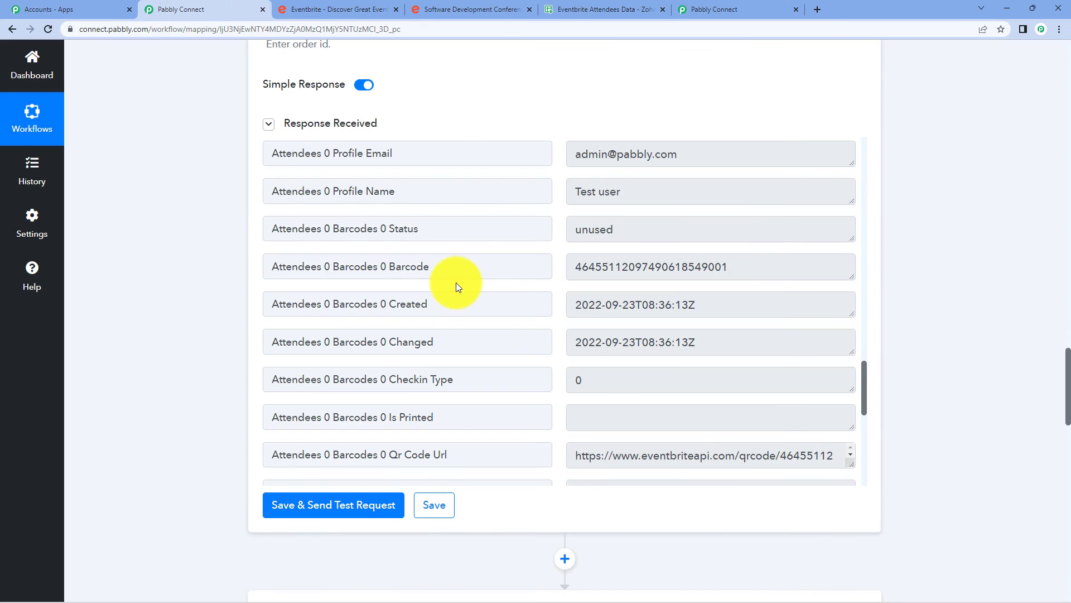
pyautogui.scroll(-5, 456, 283)
pyautogui.scroll(-14, 925, 386)
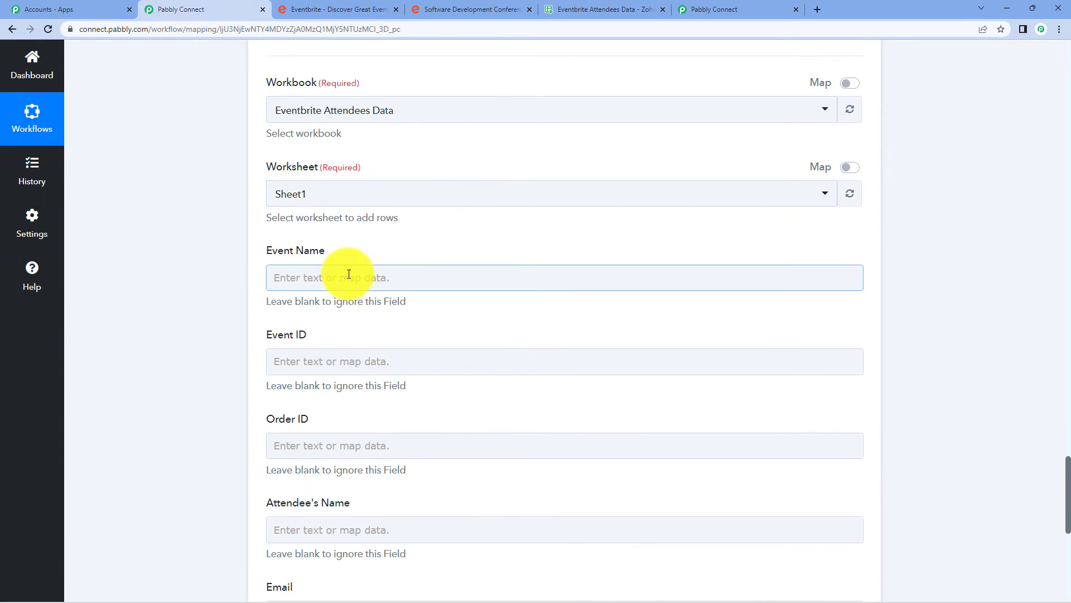
# Map the Get Attendee step's Ticket Class Name into the Event Name field.
pyautogui.click(291, 273)
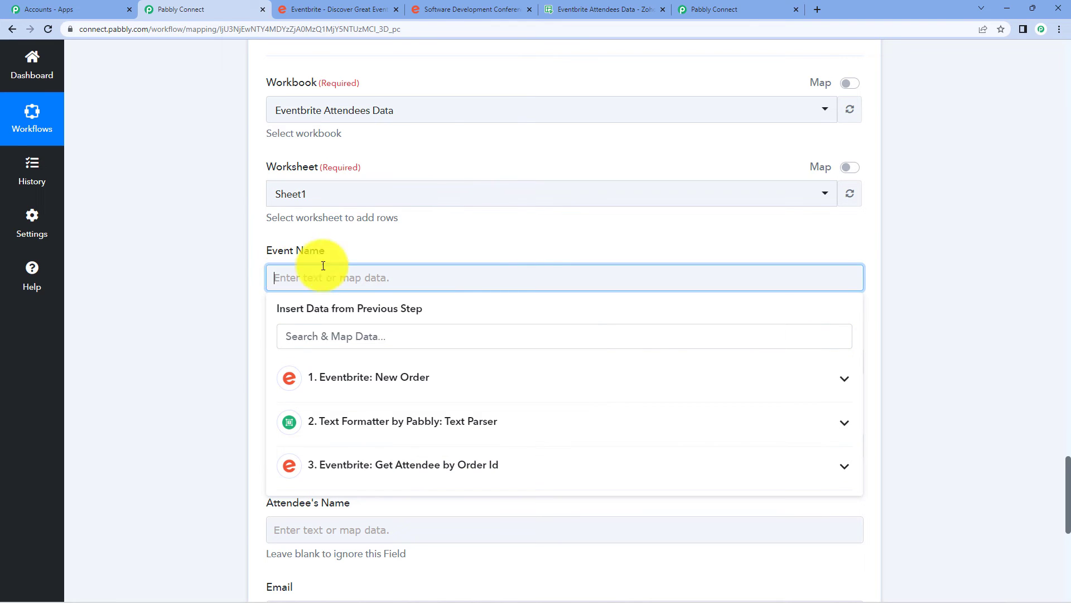
pyautogui.click(491, 464)
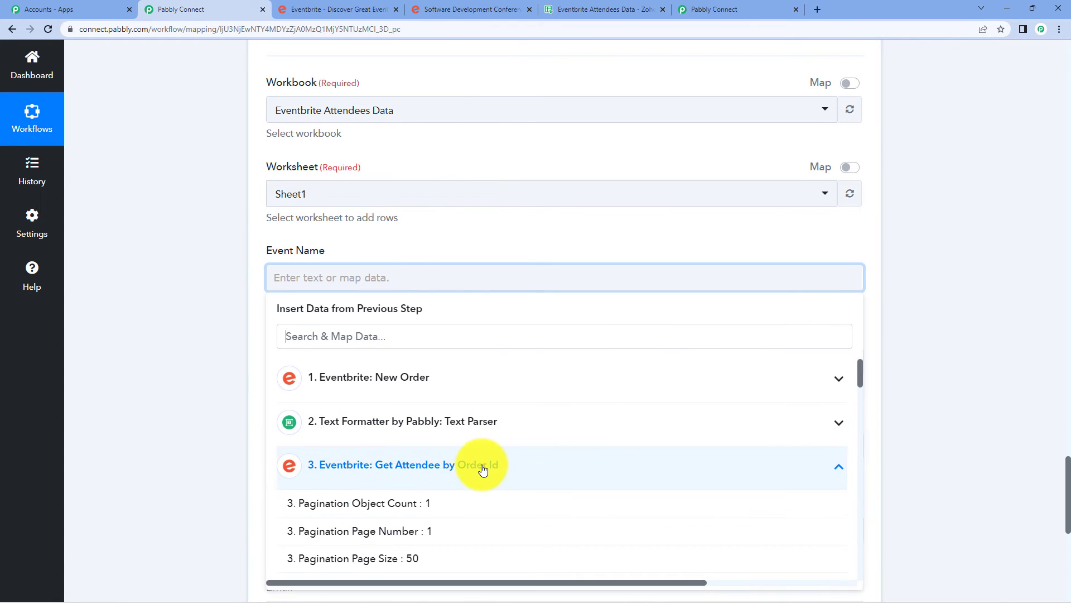
pyautogui.scroll(-1, 485, 469)
pyautogui.click(335, 277)
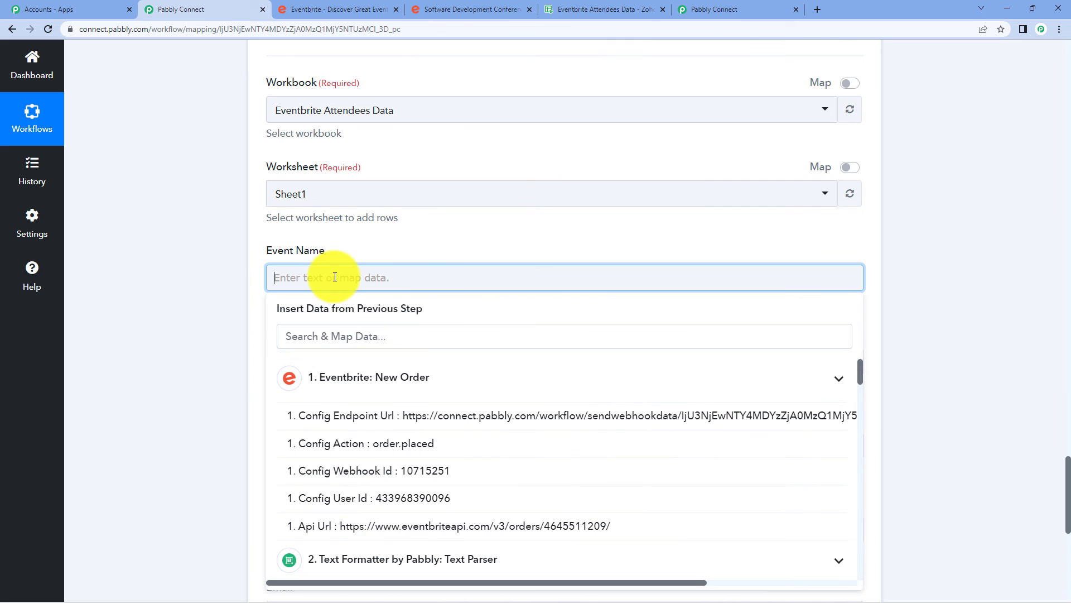
pyautogui.click(401, 378)
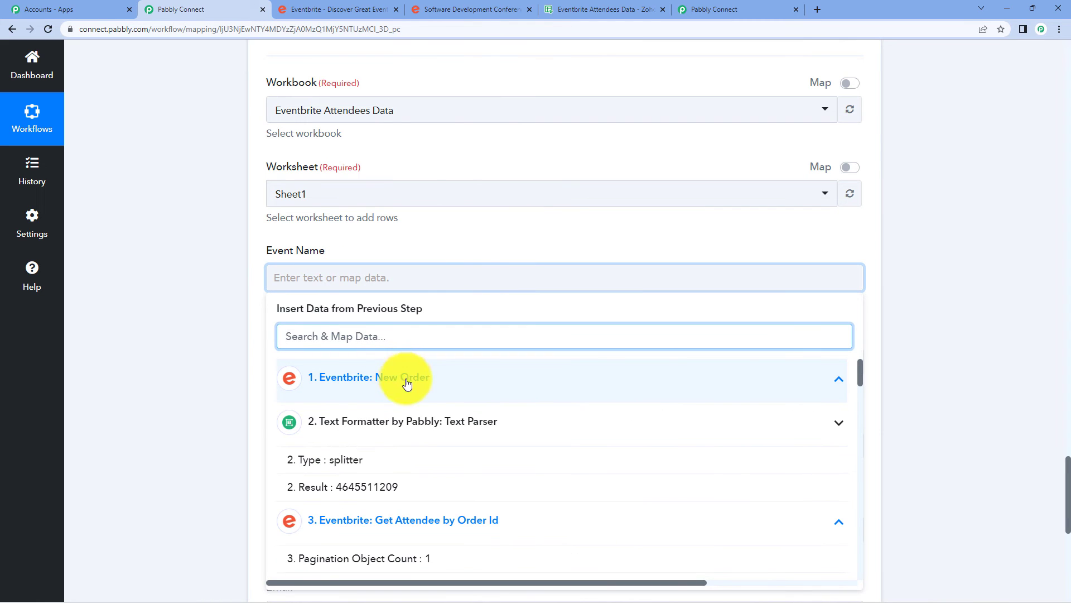
pyautogui.click(411, 419)
pyautogui.click(411, 462)
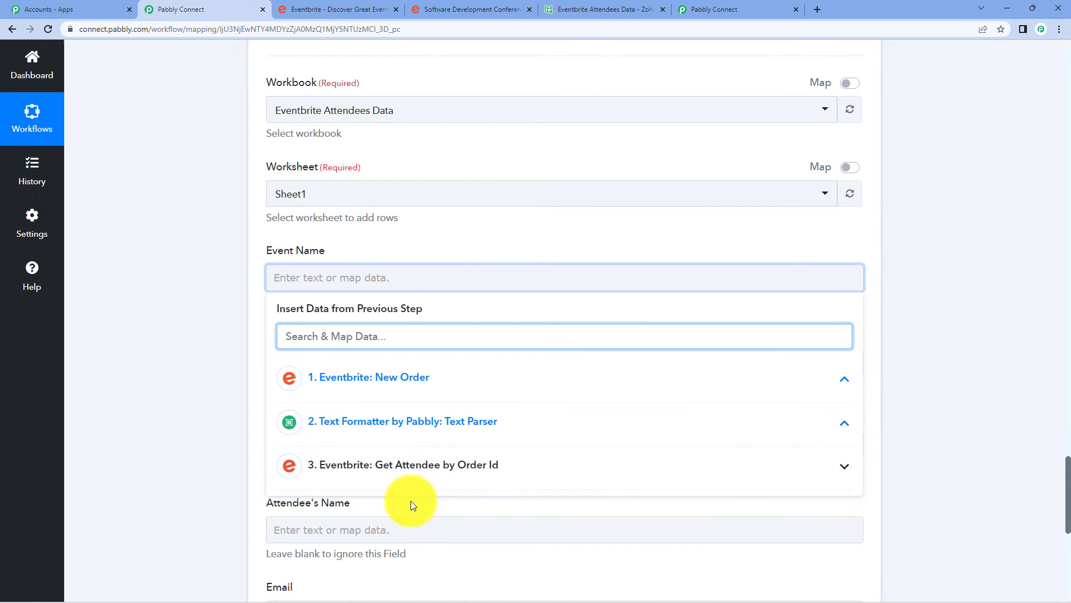
pyautogui.click(478, 463)
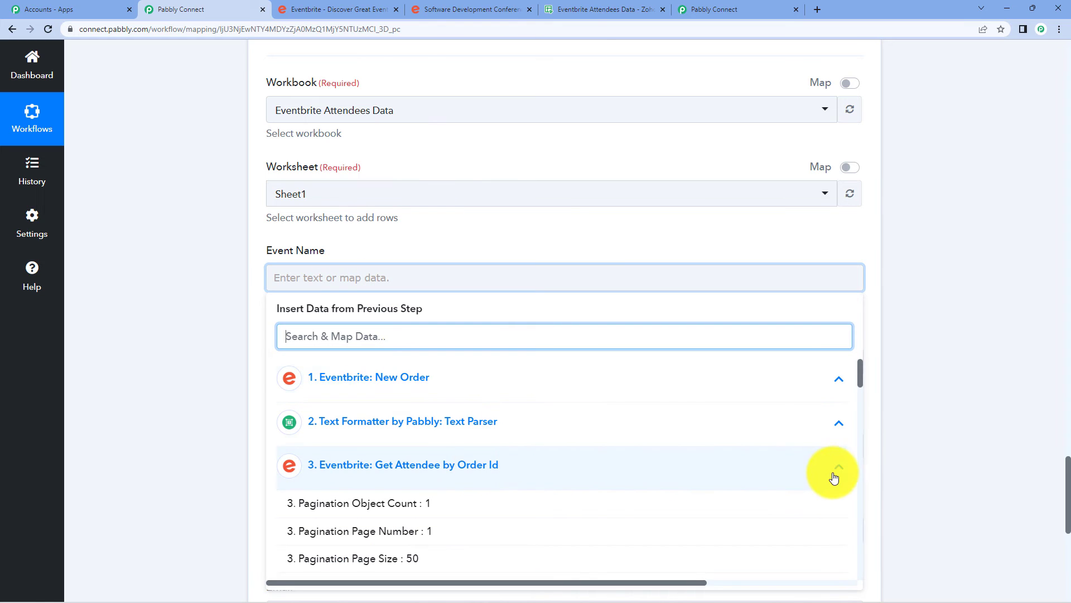
pyautogui.scroll(-3, 968, 468)
pyautogui.scroll(-10, 438, 370)
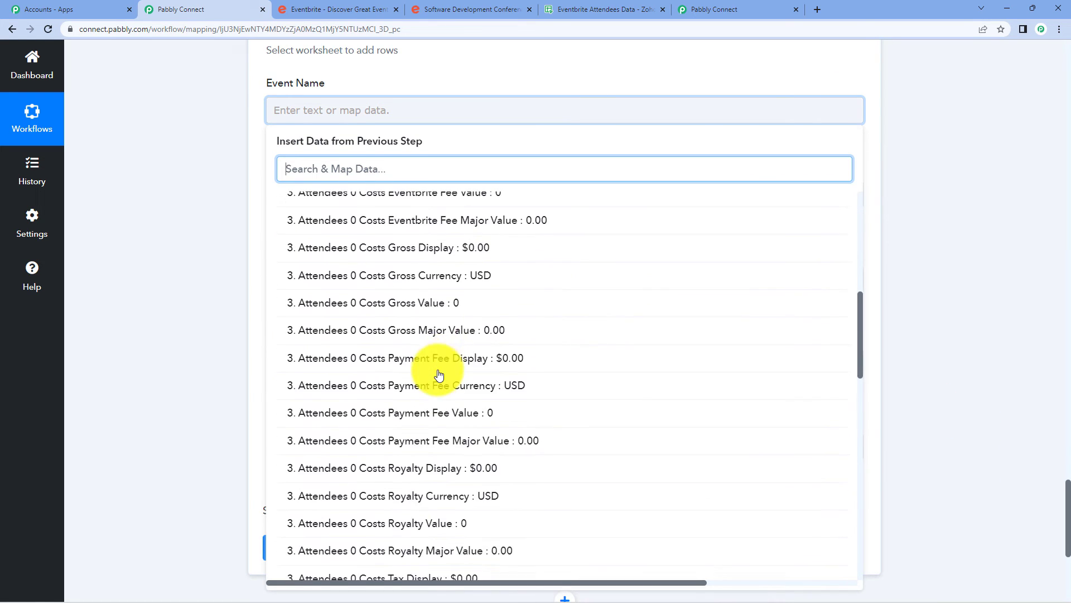
pyautogui.scroll(-5, 441, 374)
pyautogui.scroll(3, 443, 376)
pyautogui.scroll(-5, 444, 375)
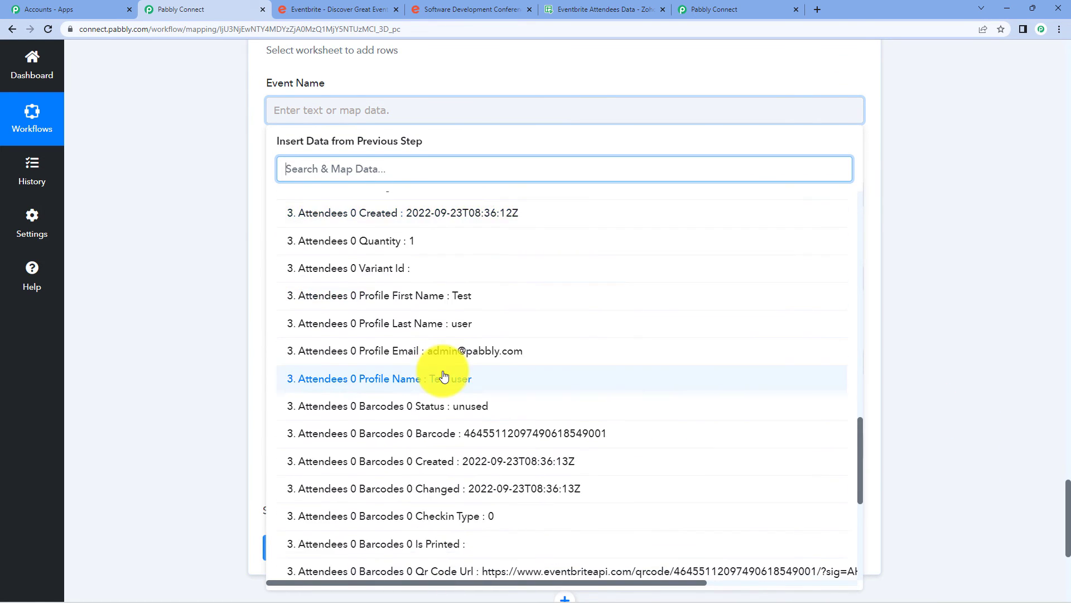
pyautogui.scroll(-5, 454, 384)
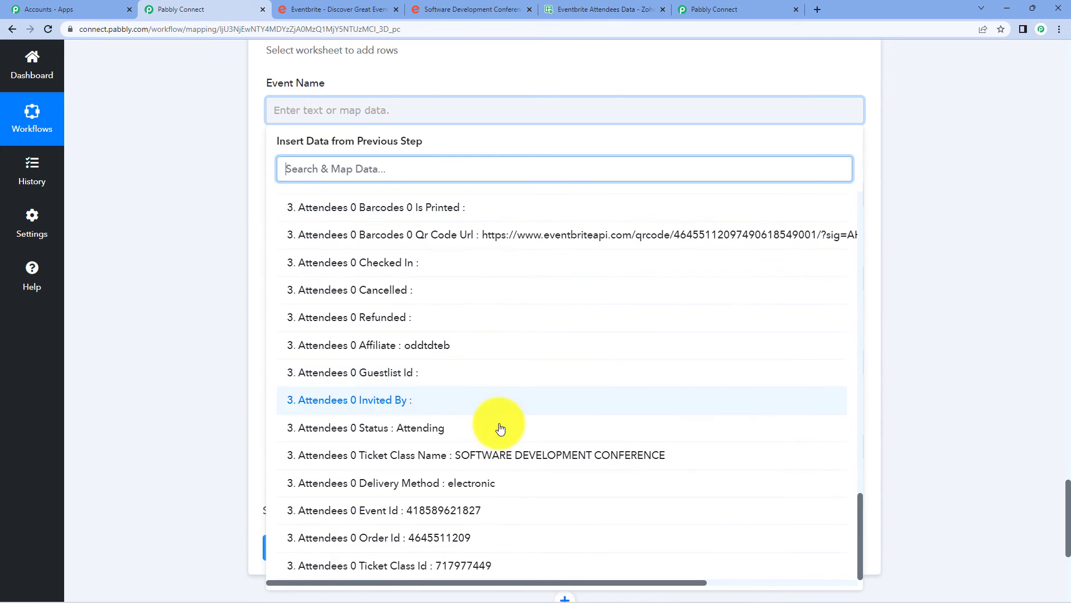
pyautogui.click(592, 457)
pyautogui.click(123, 160)
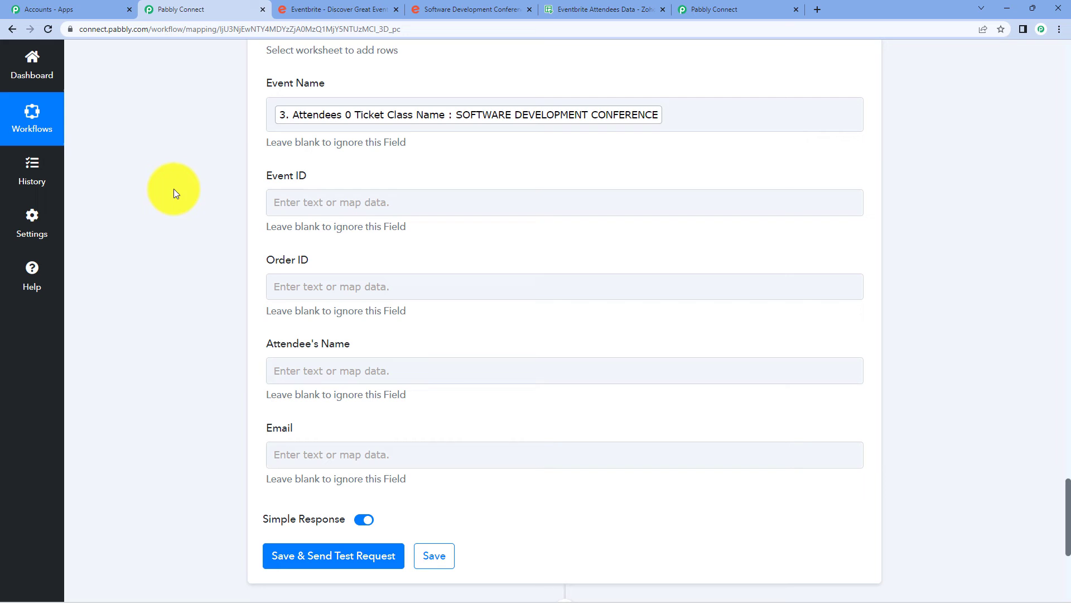
# Map the attendee's Event Id into Event ID and Order Id into Order ID.
pyautogui.click(304, 206)
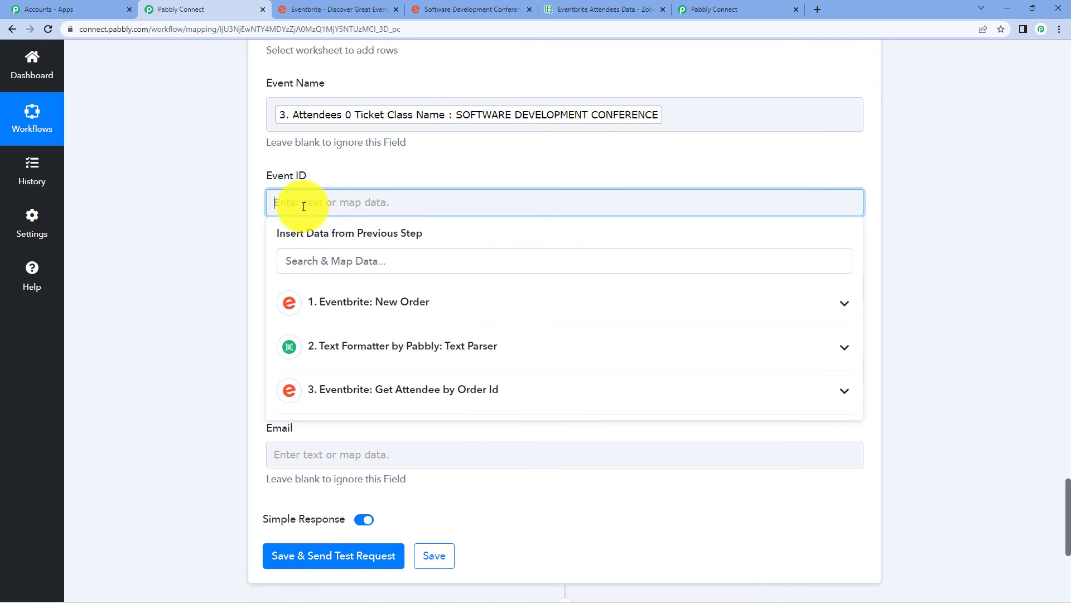
pyautogui.click(443, 387)
pyautogui.scroll(-20, 514, 459)
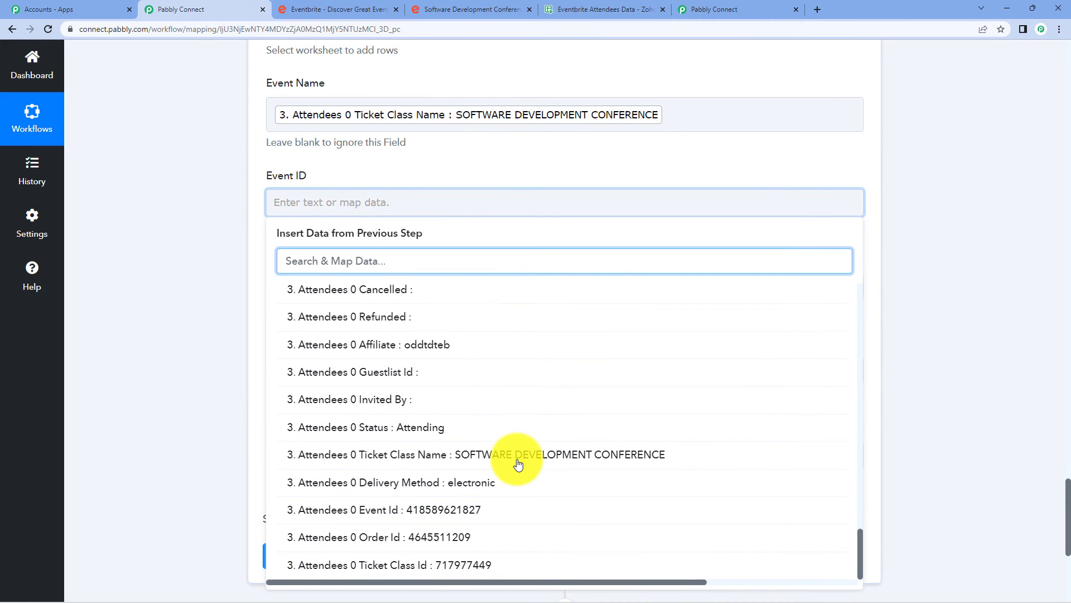
pyautogui.click(449, 512)
pyautogui.click(180, 277)
pyautogui.scroll(-3, 180, 281)
pyautogui.click(347, 129)
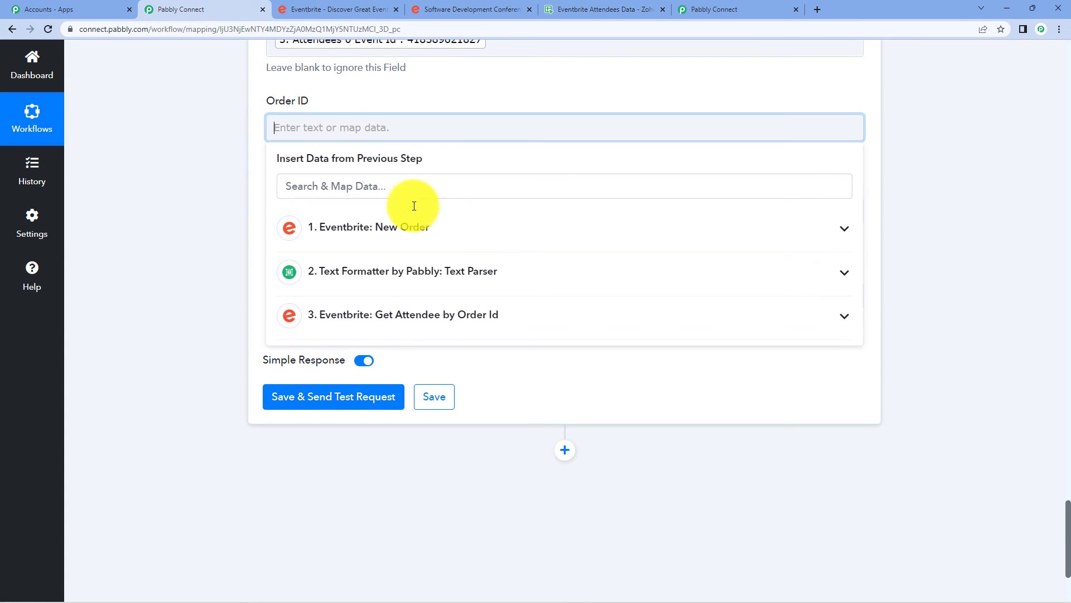
pyautogui.click(479, 315)
pyautogui.scroll(-20, 491, 413)
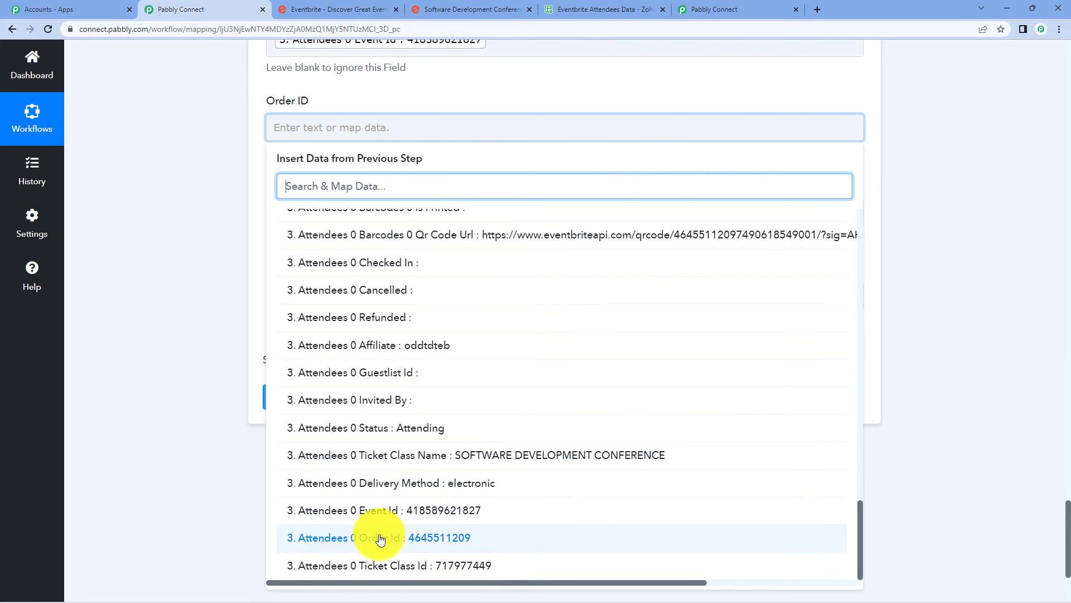
pyautogui.click(457, 539)
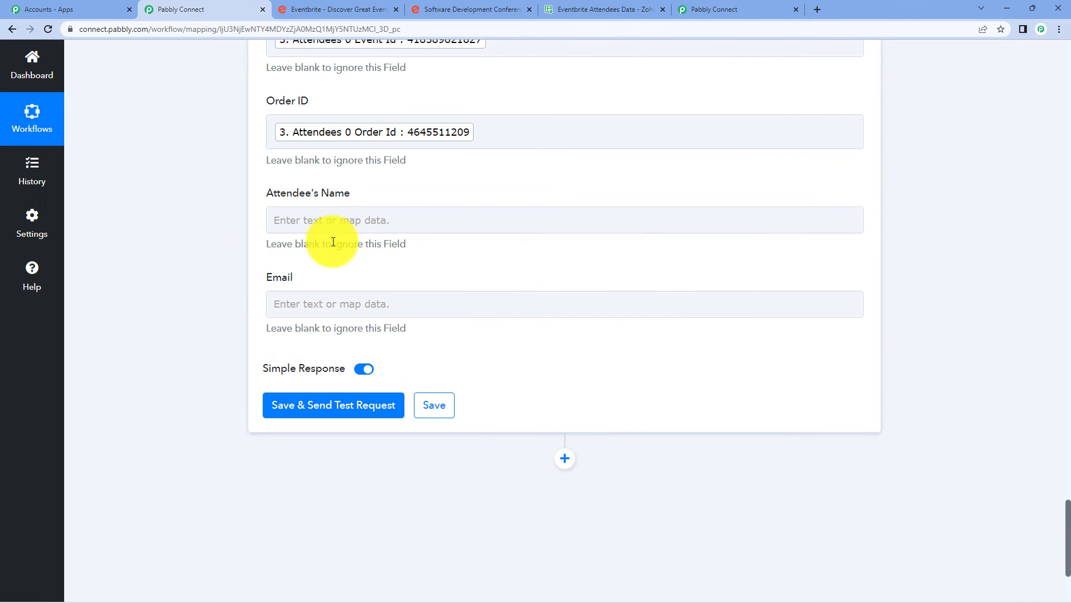
# Map Profile Name into Attendee's Name and Profile Email into the Email field.
pyautogui.click(326, 221)
pyautogui.click(513, 417)
pyautogui.scroll(-20, 529, 502)
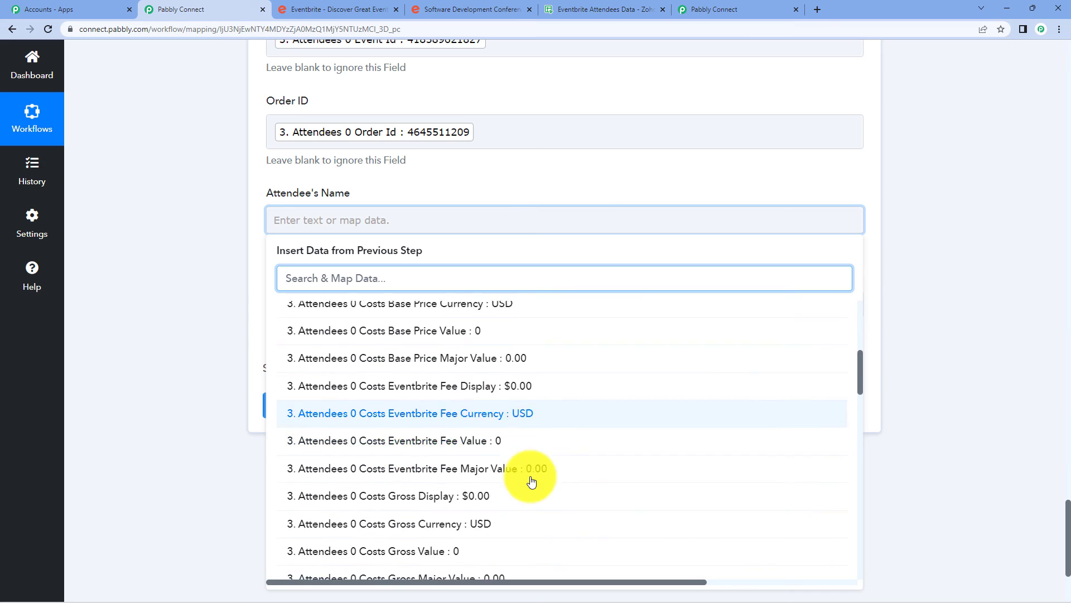
pyautogui.scroll(4, 530, 481)
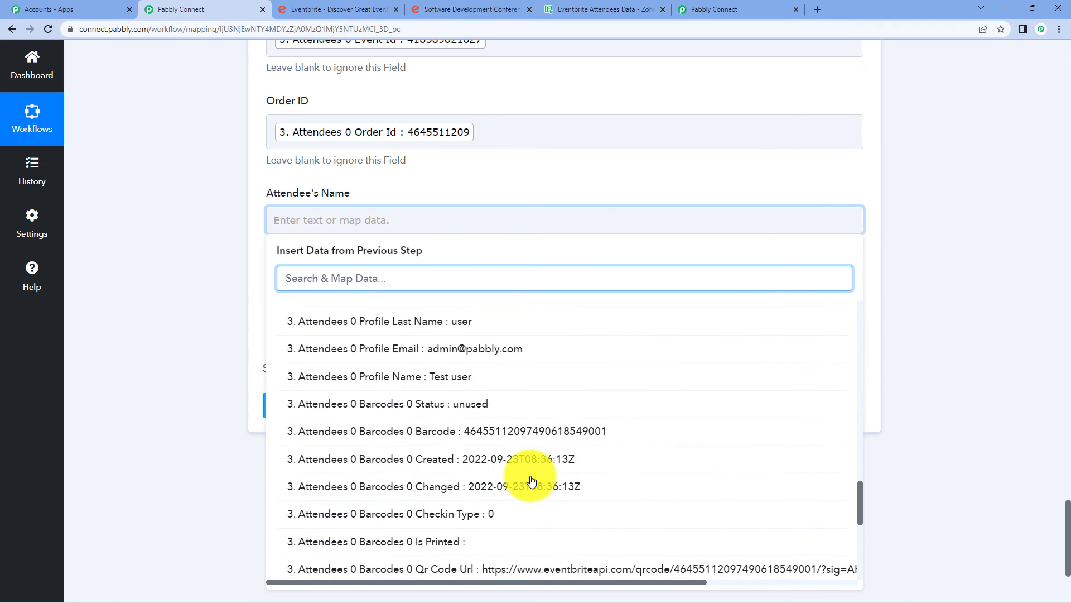
pyautogui.click(446, 382)
pyautogui.click(160, 283)
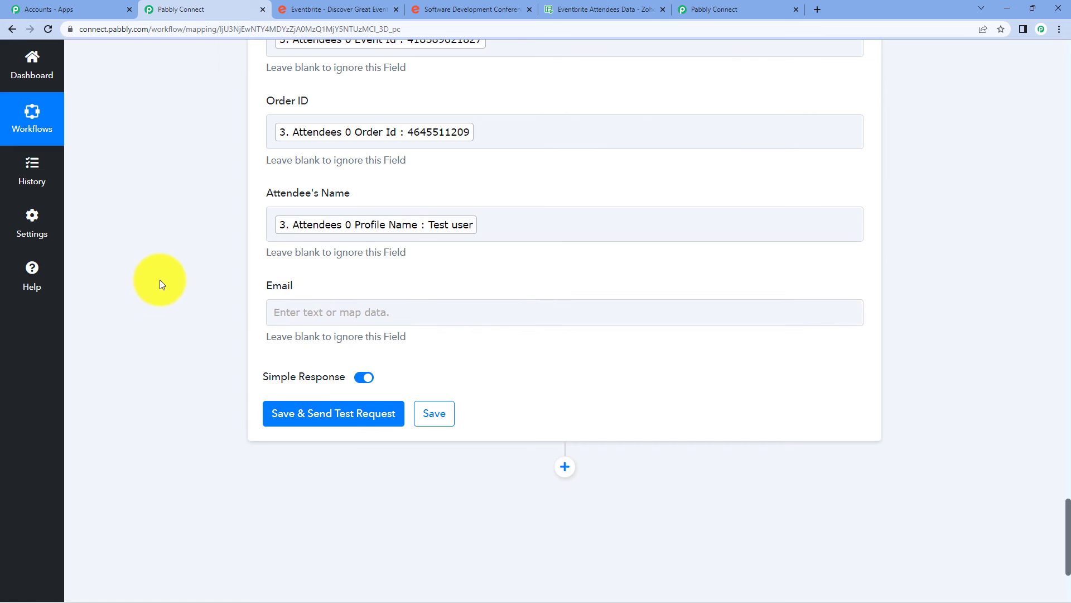
pyautogui.click(275, 308)
pyautogui.click(424, 500)
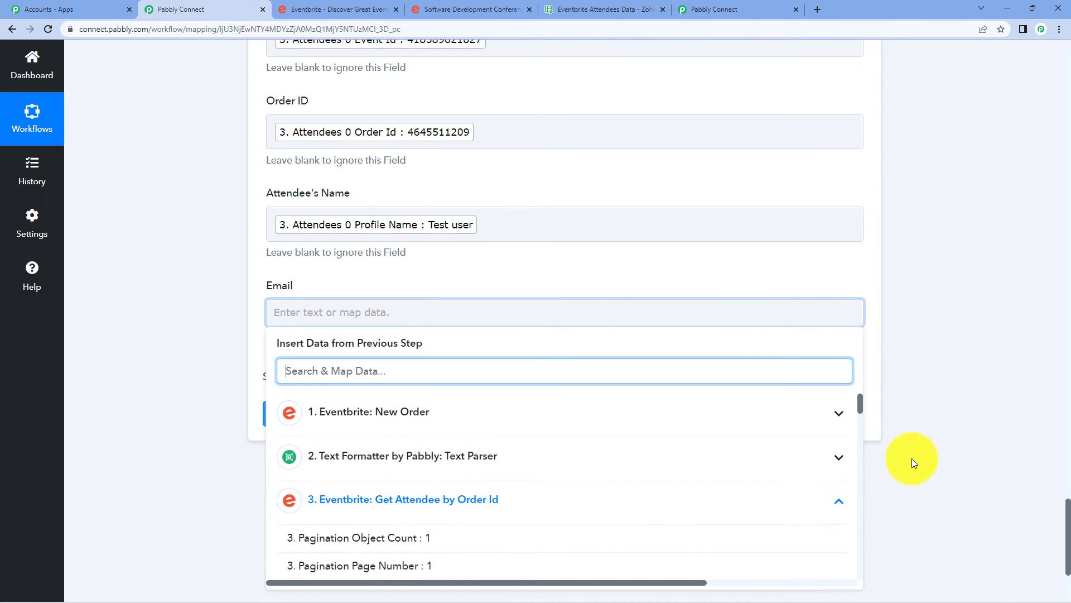
pyautogui.scroll(-3, 912, 459)
pyautogui.scroll(-15, 591, 407)
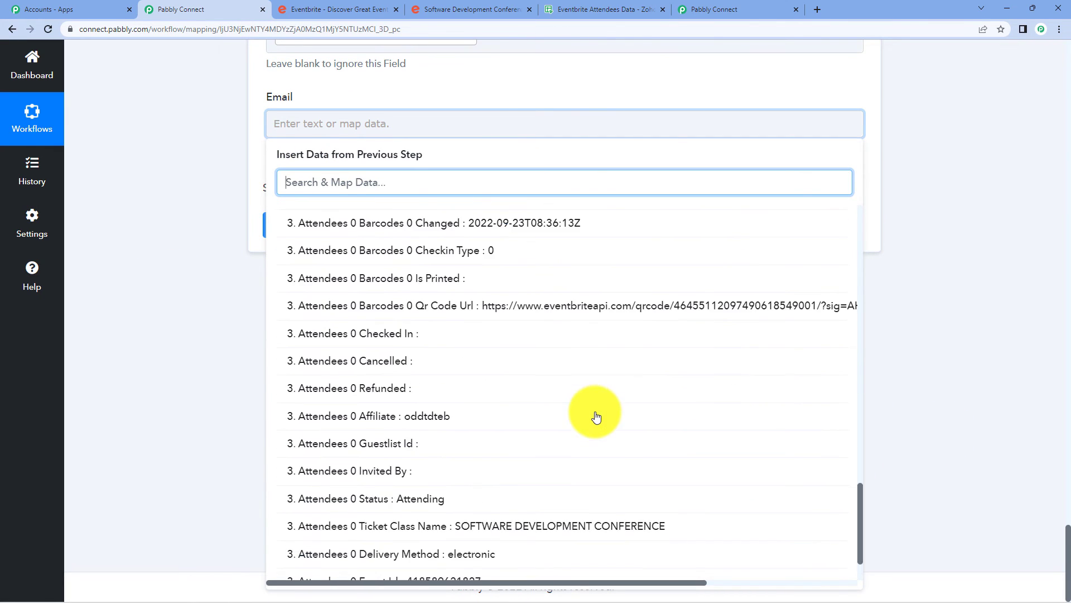
pyautogui.scroll(4, 596, 416)
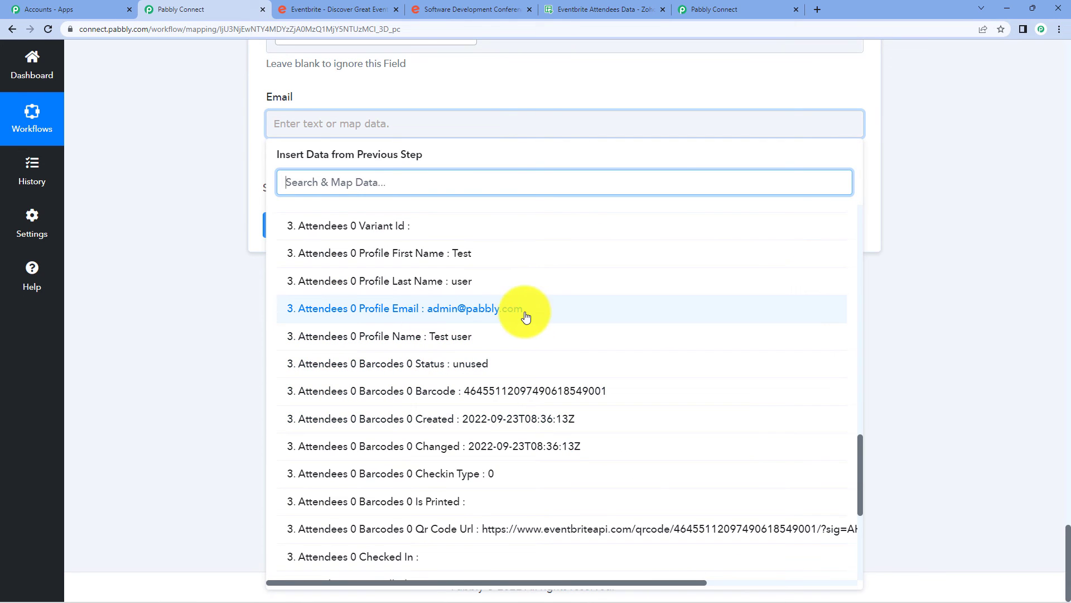
pyautogui.click(526, 317)
pyautogui.click(220, 215)
pyautogui.scroll(10, 383, 236)
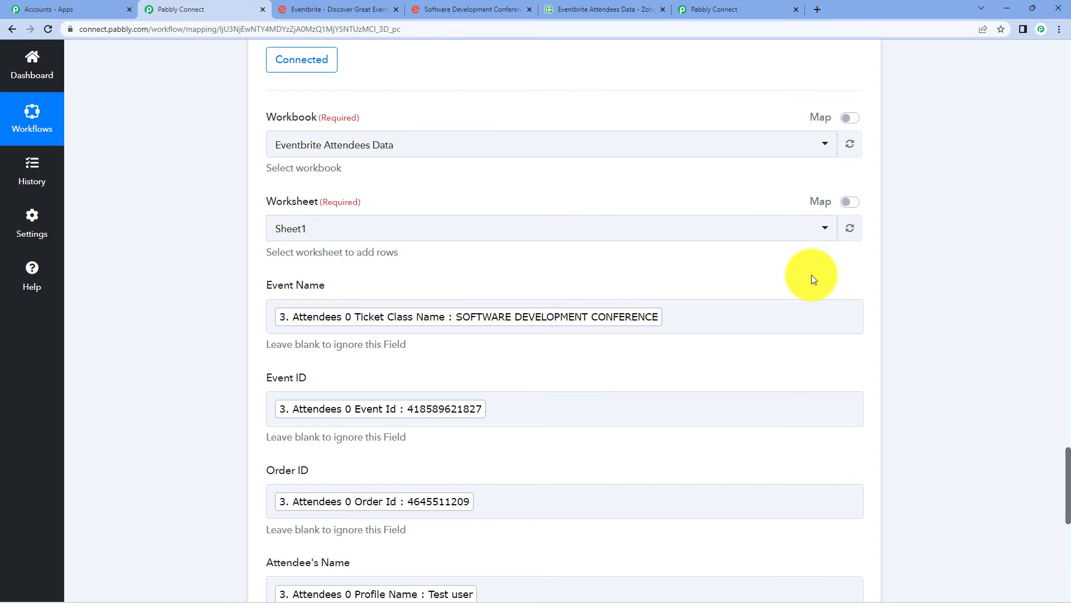
pyautogui.scroll(-8, 821, 281)
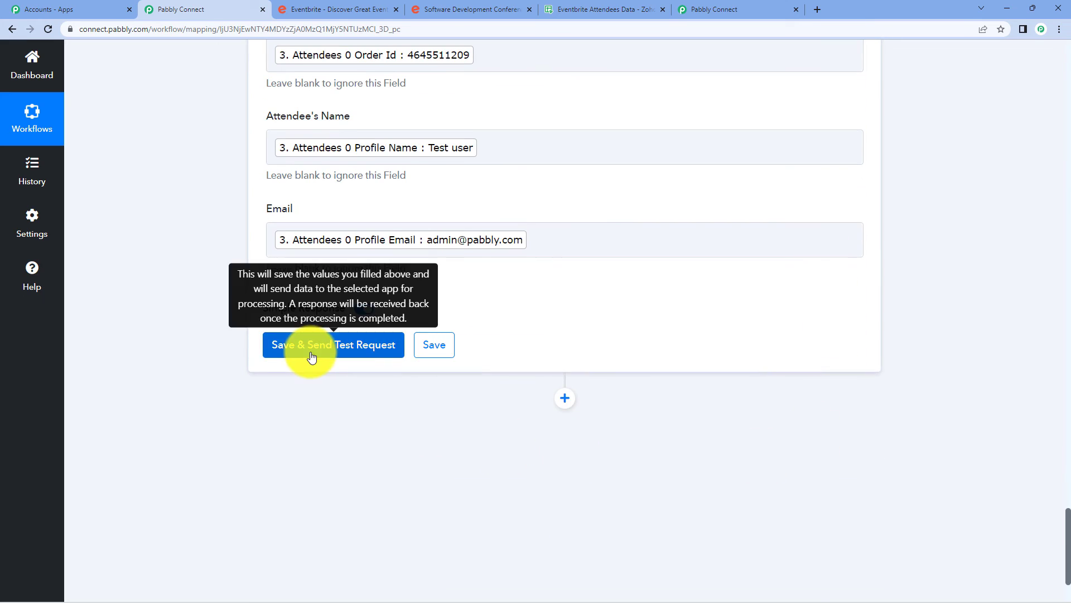
# Send a test row from Create Row, confirm the success response, then view the test row in Zoho Sheet.
pyautogui.click(311, 346)
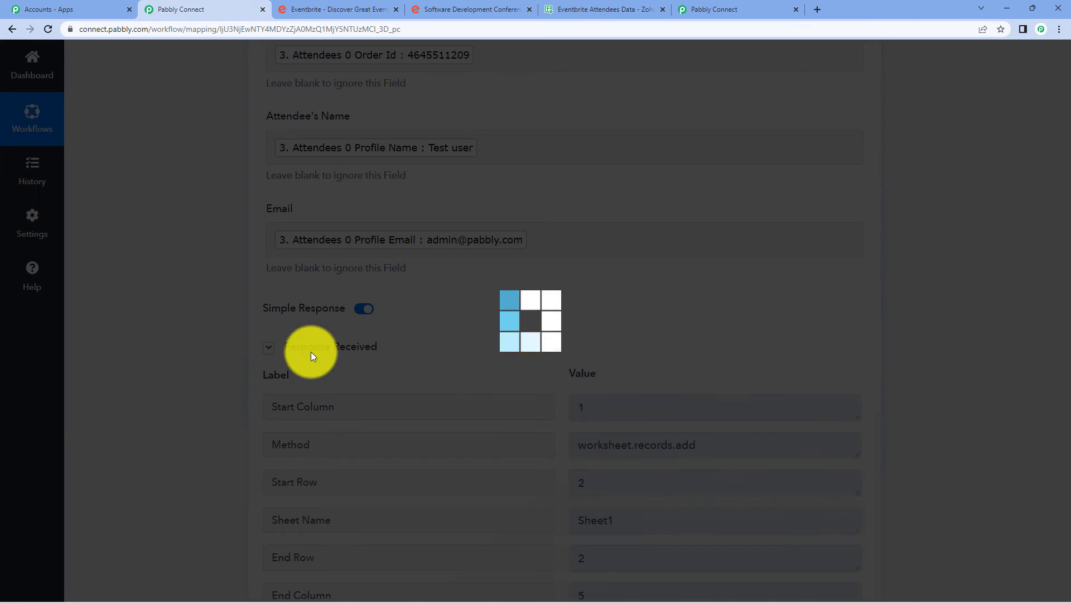
pyautogui.scroll(-5, 765, 340)
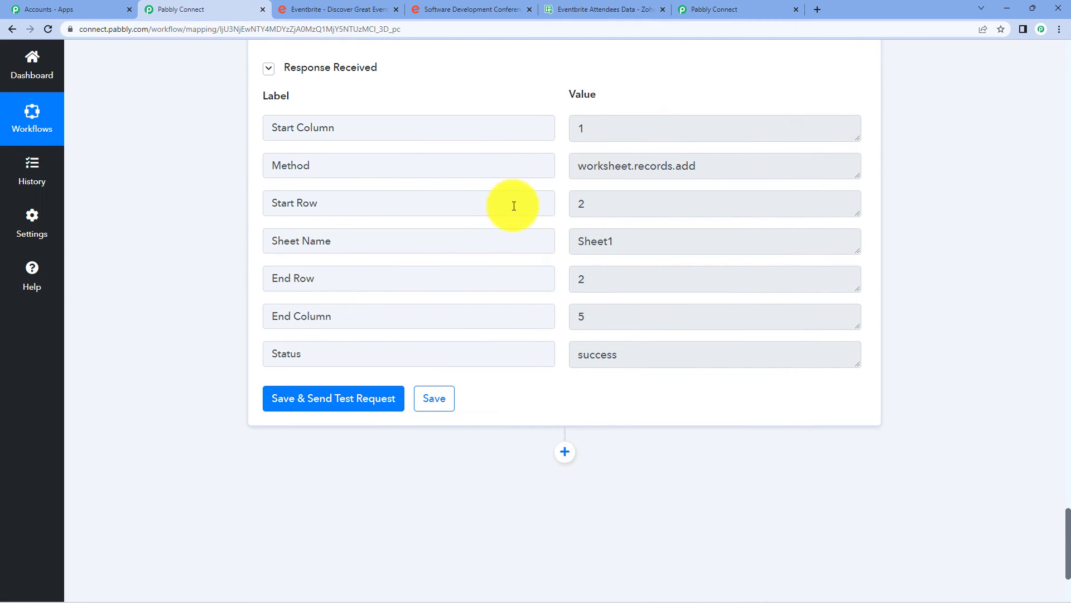
pyautogui.click(600, 7)
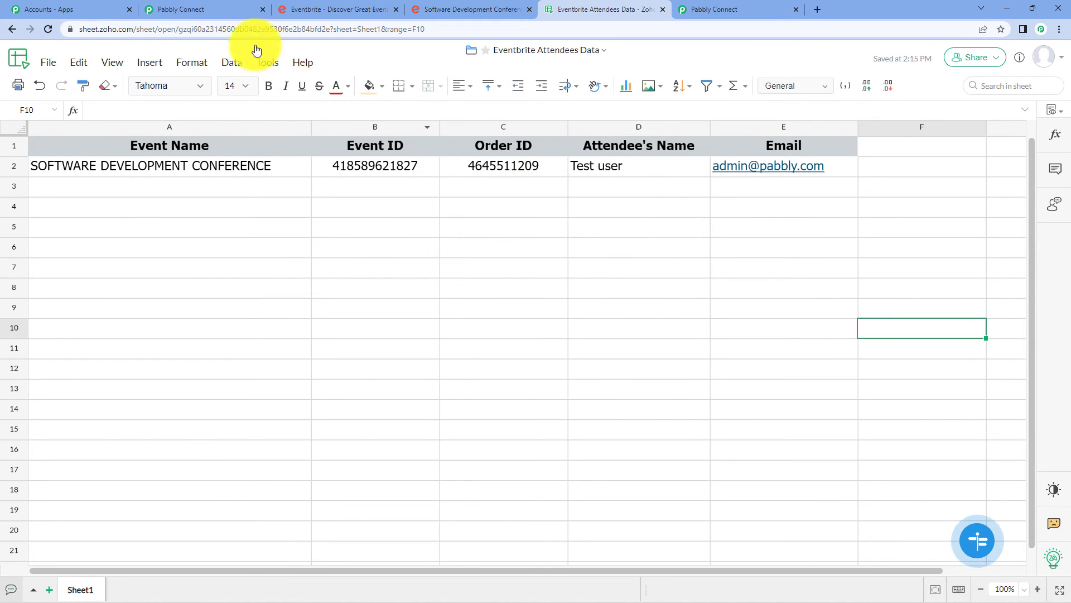
# Collapse the Create Row, Get Attendee by Order Id, Text Parser and New Order trigger steps.
pyautogui.click(234, 9)
pyautogui.scroll(20, 828, 285)
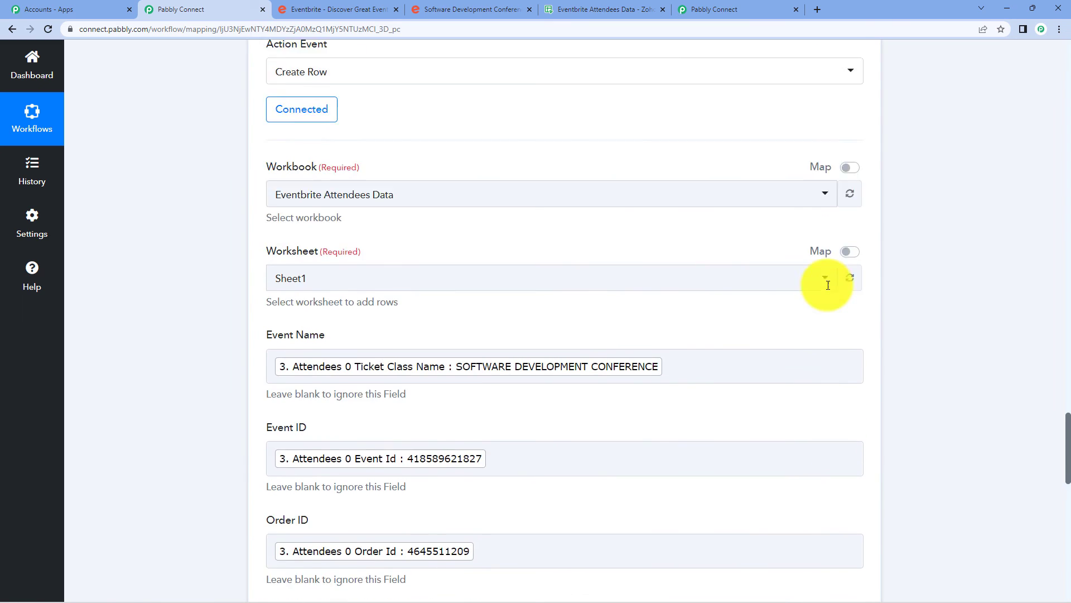
pyautogui.click(512, 255)
pyautogui.scroll(15, 514, 268)
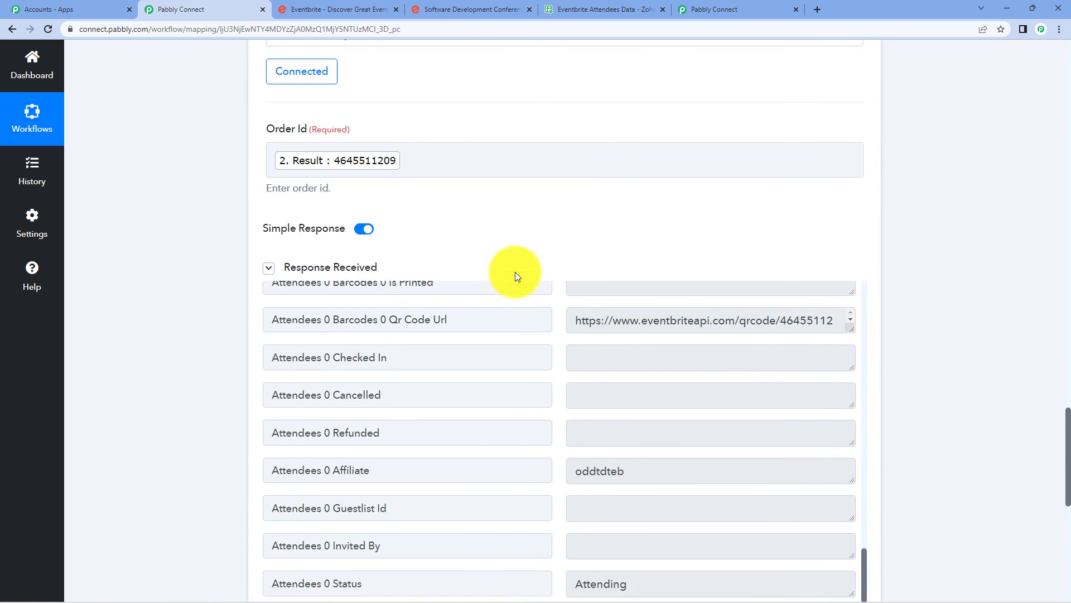
pyautogui.click(491, 378)
pyautogui.scroll(12, 489, 374)
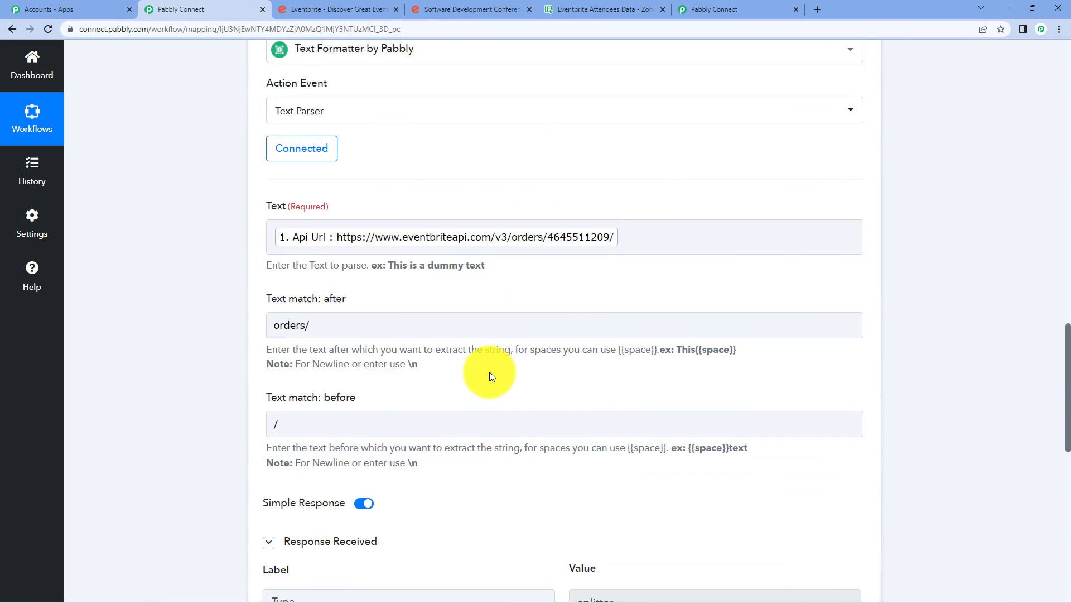
pyautogui.click(453, 308)
pyautogui.scroll(15, 452, 306)
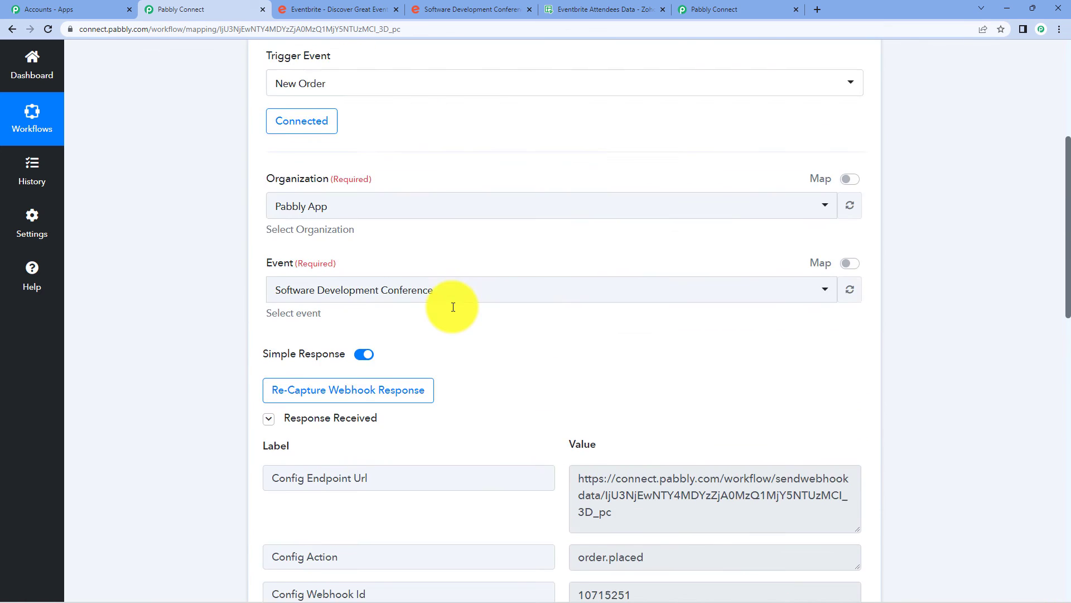
pyautogui.click(438, 253)
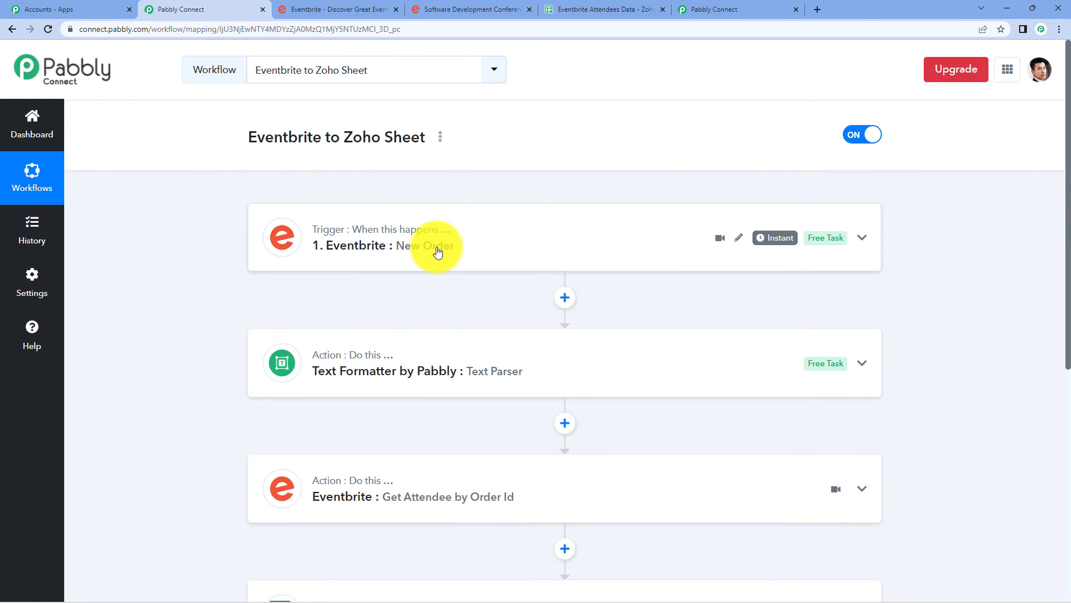
# Start a new registration for one free Software Development Conference ticket.
pyautogui.click(317, 5)
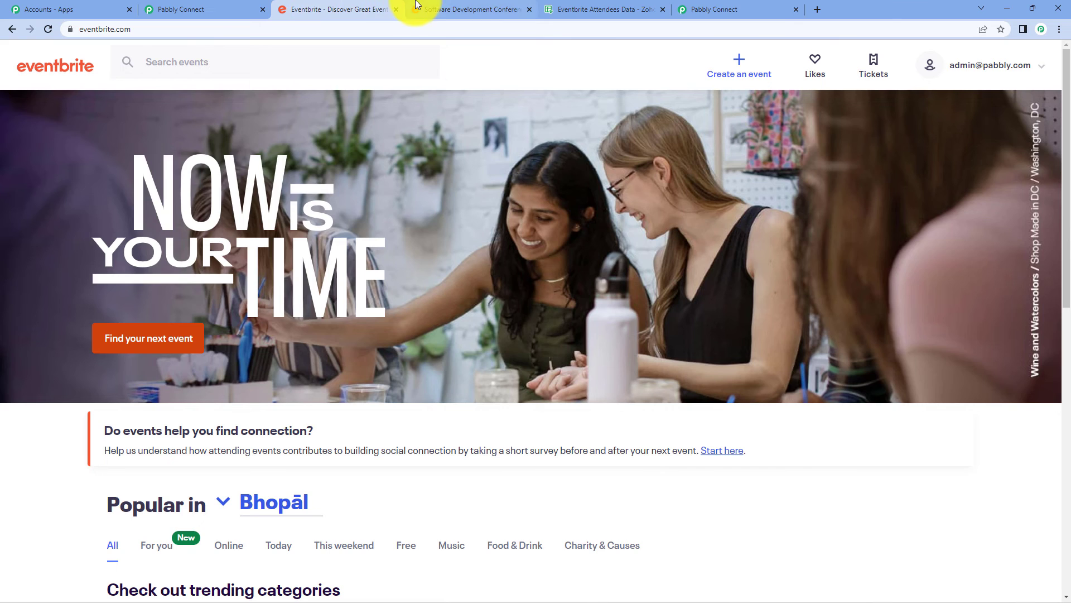
pyautogui.click(419, 6)
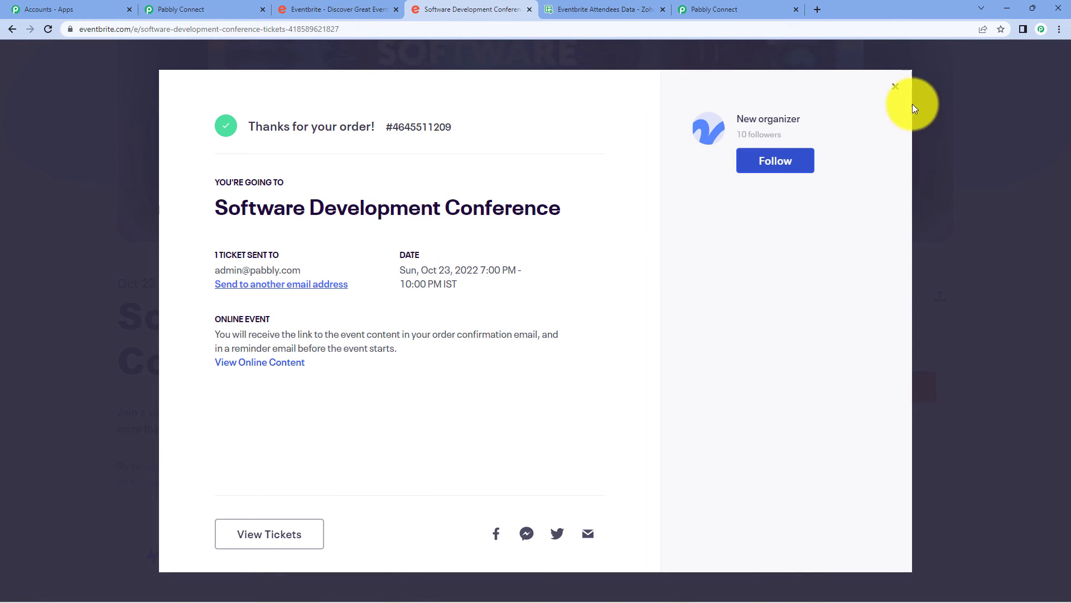
pyautogui.click(895, 87)
pyautogui.click(837, 395)
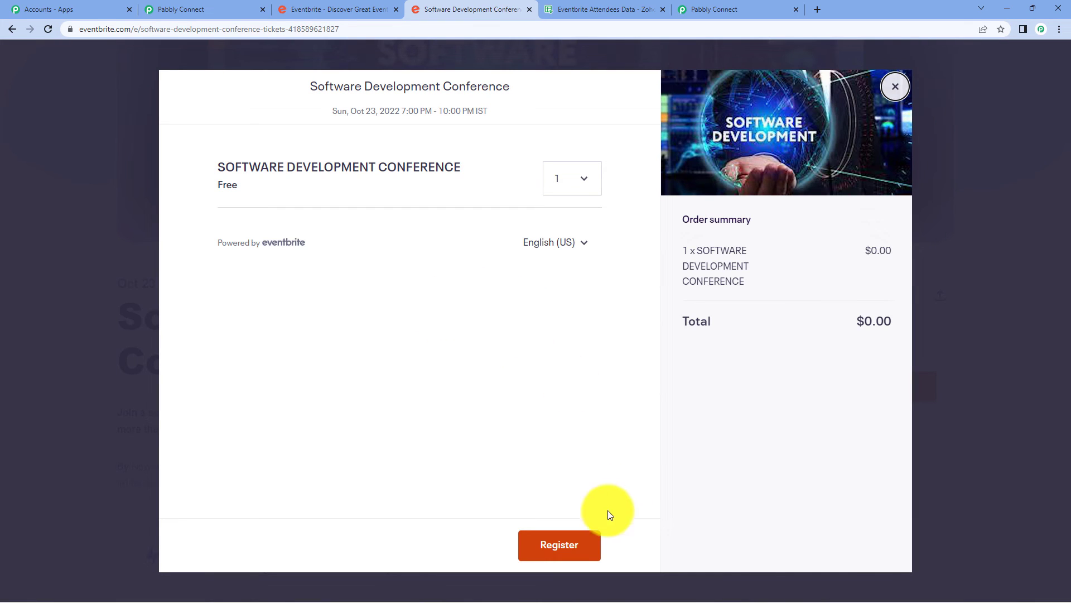
pyautogui.click(555, 552)
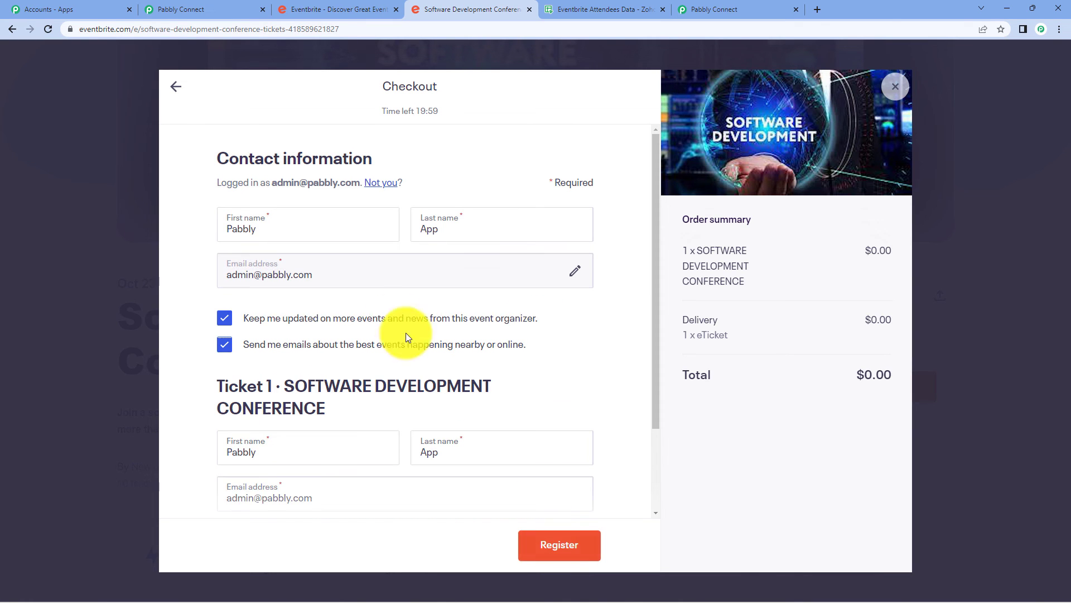
pyautogui.scroll(-2, 473, 285)
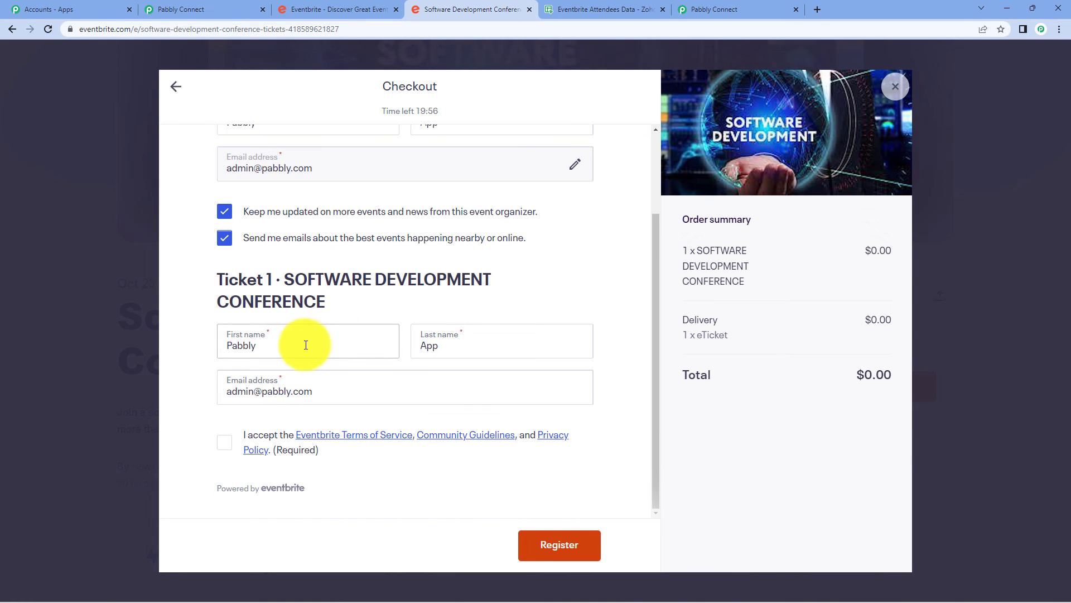
# Replace the ticket holder's first name, last name and email name part with new demo values.
pyautogui.doubleClick(222, 339)
pyautogui.press('BackSpace')
pyautogui.write('Demo')
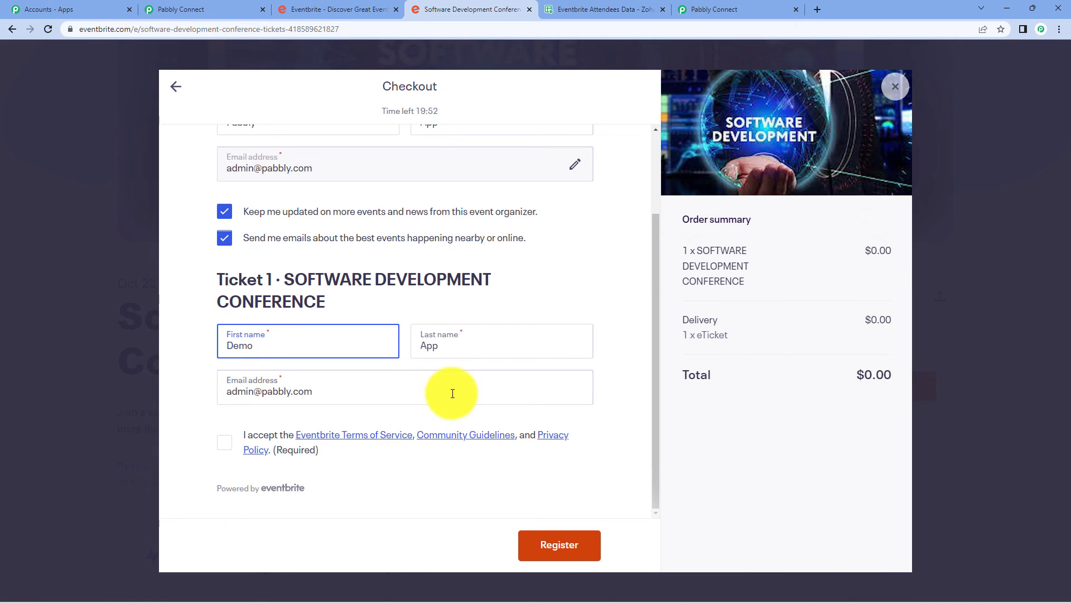
pyautogui.doubleClick(438, 347)
pyautogui.press('BackSpace')
pyautogui.write('user')
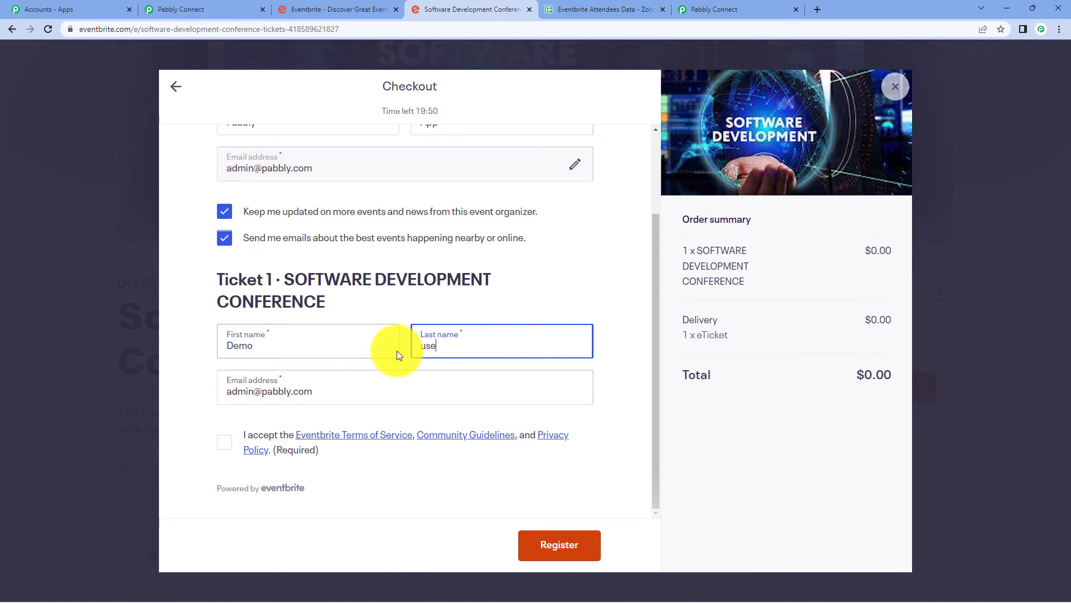
pyautogui.doubleClick(235, 391)
pyautogui.press('BackSpace')
pyautogui.write('test')
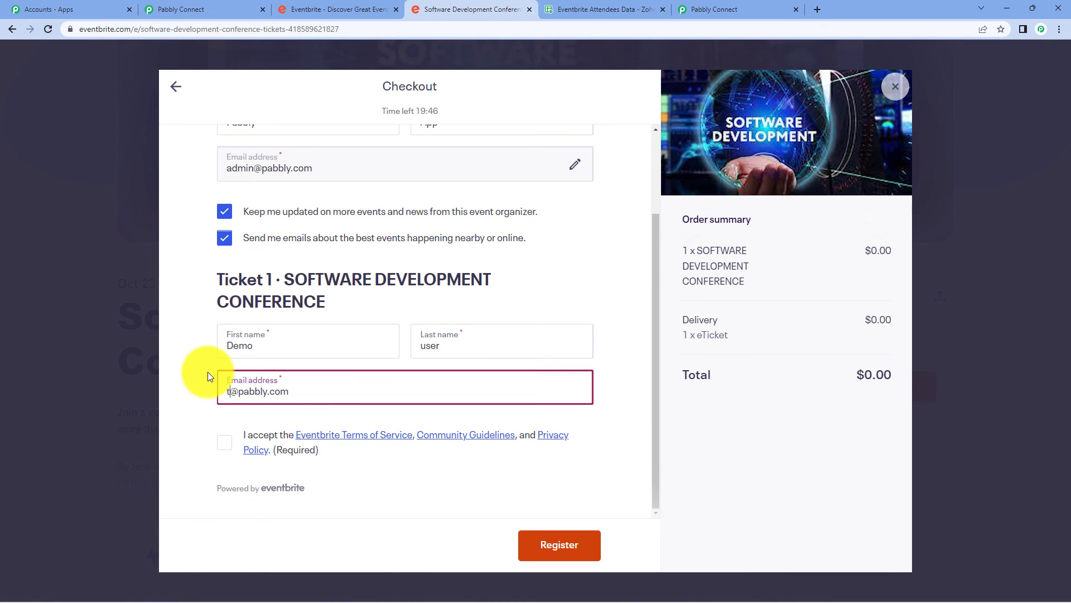
# Accept the terms, complete the order, and check the Zoho Sheet for the new attendee row.
pyautogui.click(224, 442)
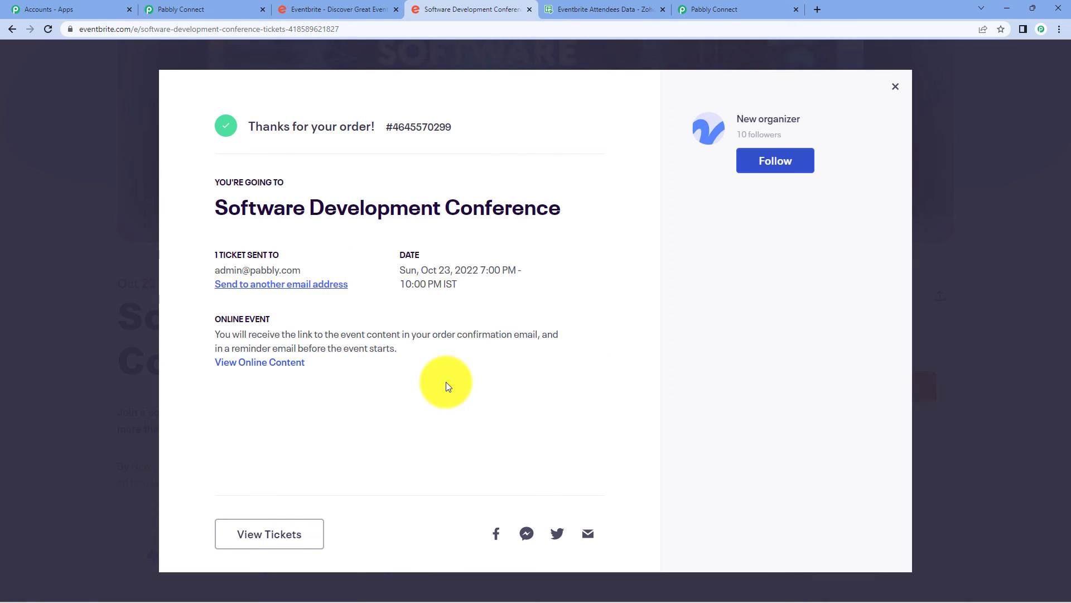
pyautogui.click(700, 7)
pyautogui.click(575, 14)
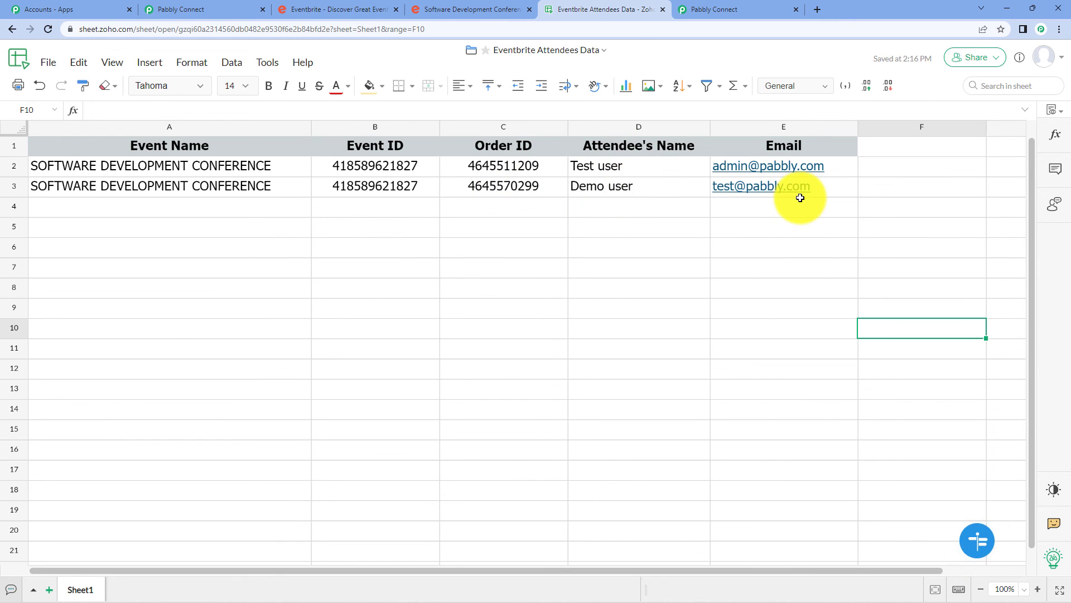
# Return to the Pabbly workflow and scroll down to the Zoho Sheet Create Row step.
pyautogui.click(203, 8)
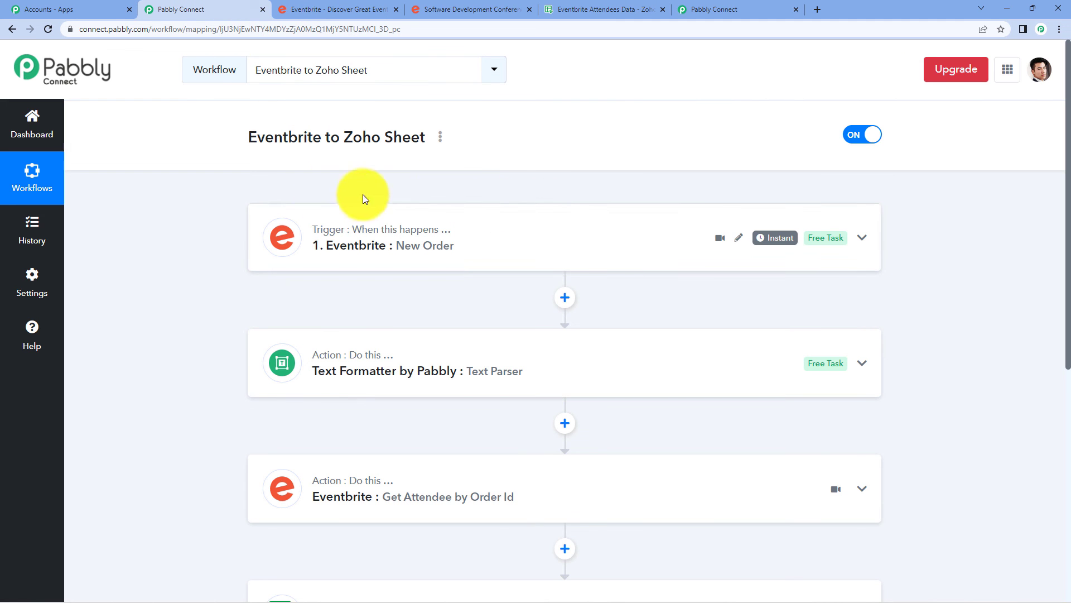
pyautogui.scroll(-2, 983, 243)
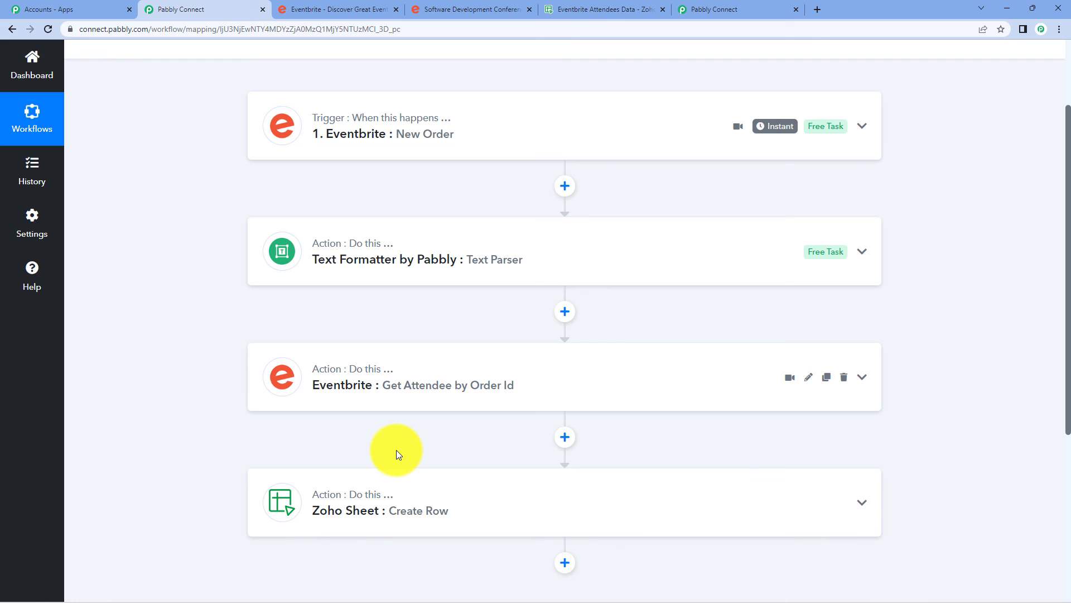
# Review the Eventbrite order confirmation, the Pabbly workflow, and the sheet holding both attendee rows.
pyautogui.click(419, 8)
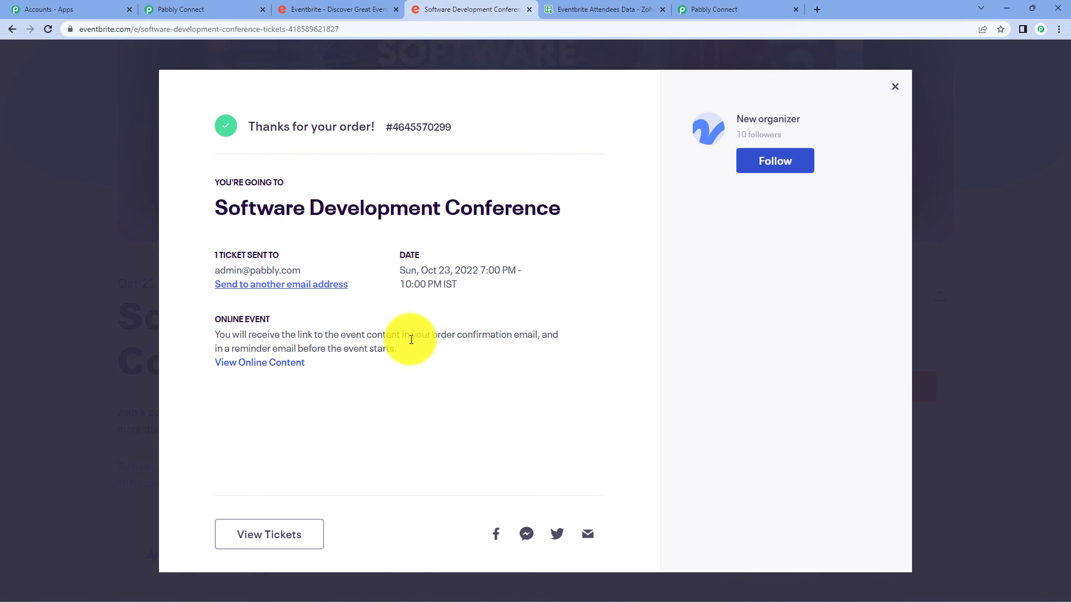
pyautogui.click(739, 9)
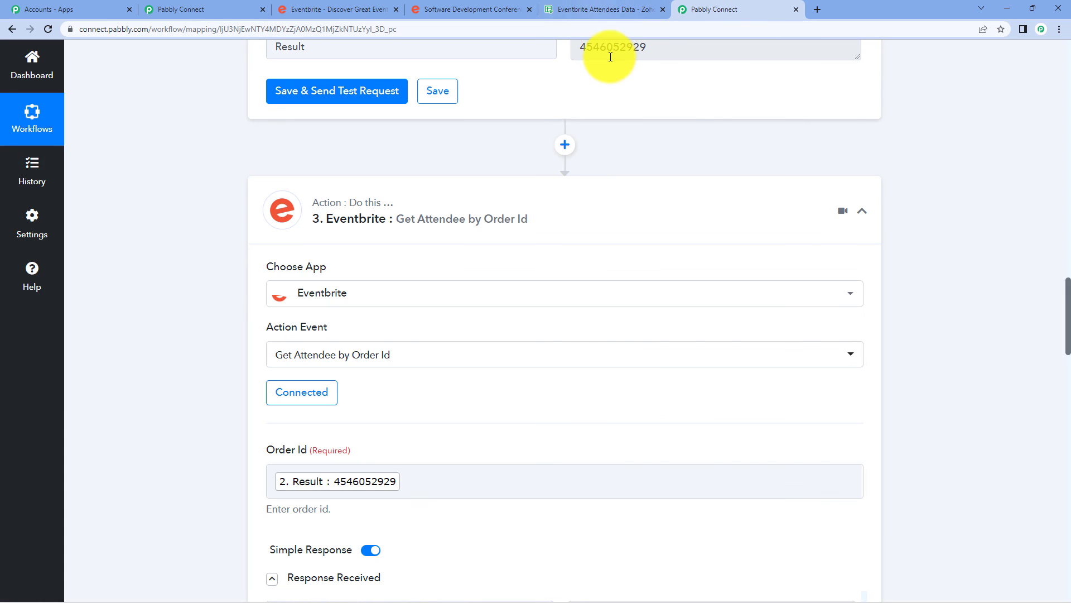
pyautogui.click(573, 9)
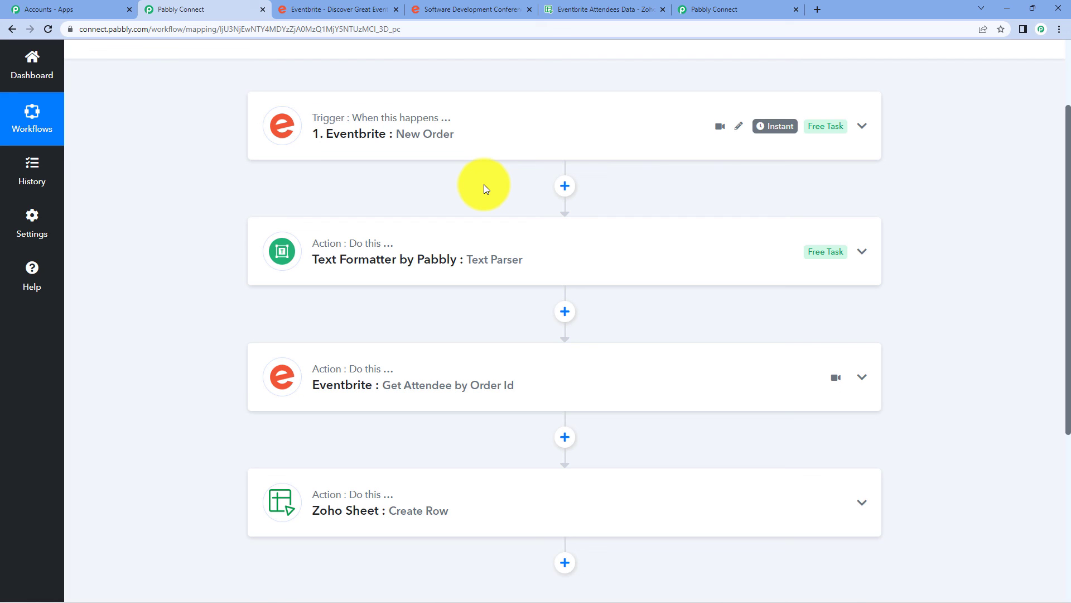
pyautogui.click(287, 8)
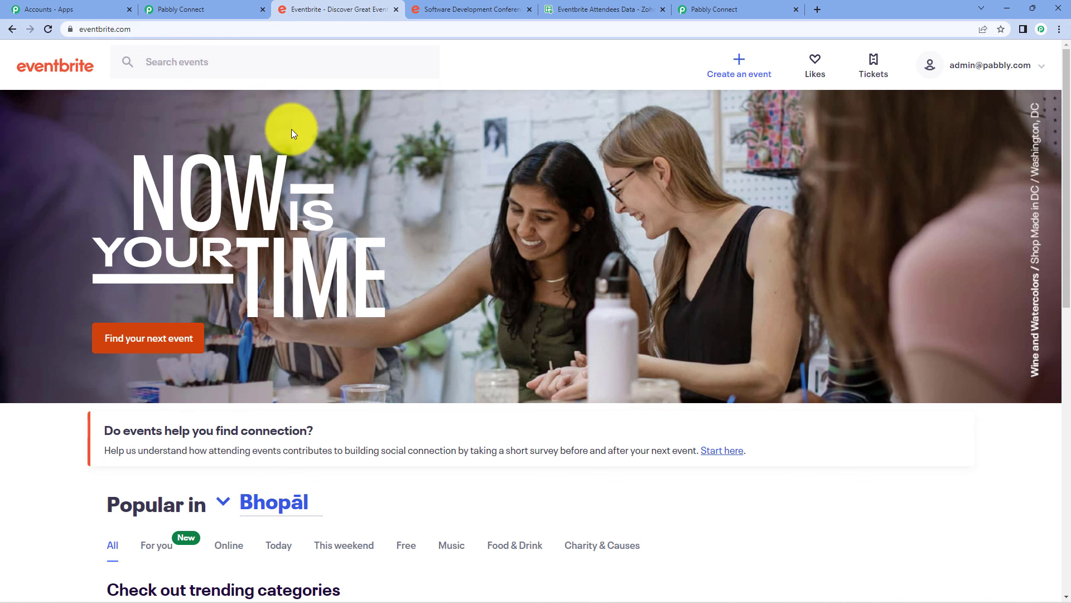
pyautogui.click(444, 9)
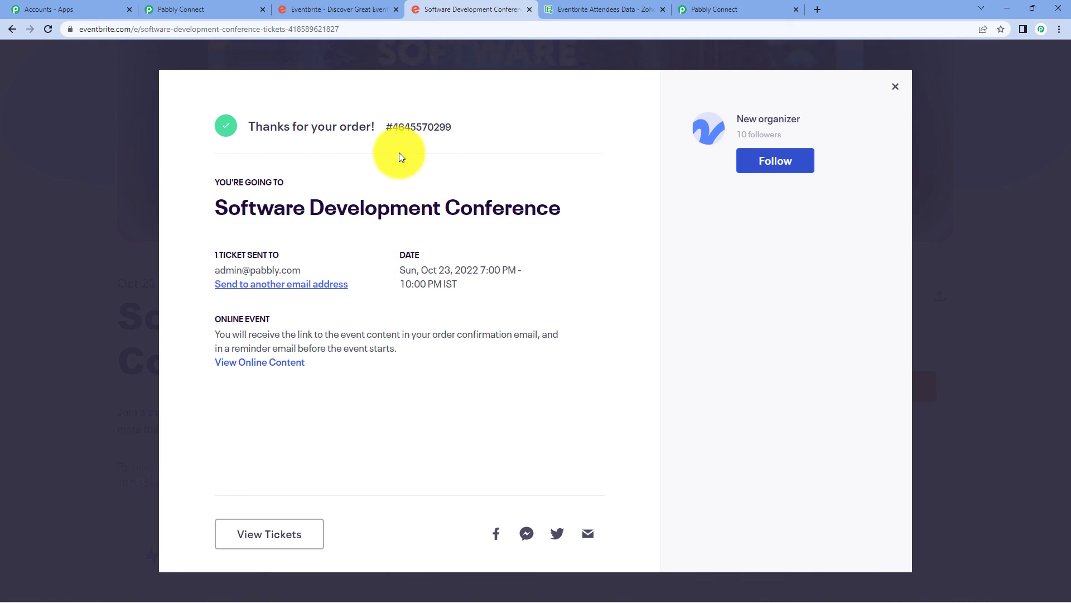
pyautogui.click(222, 9)
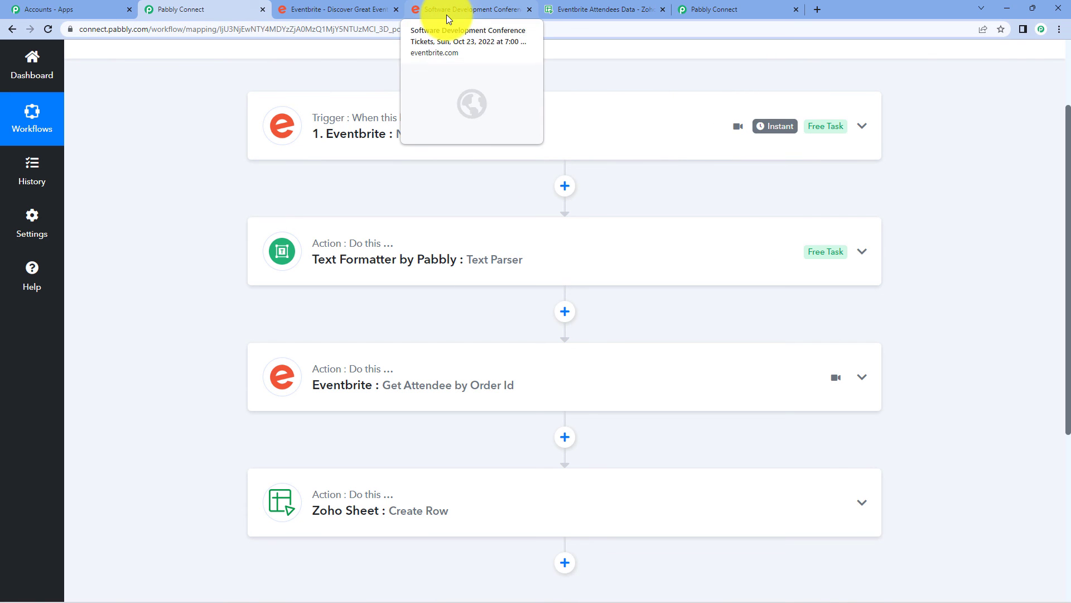
pyautogui.click(594, 5)
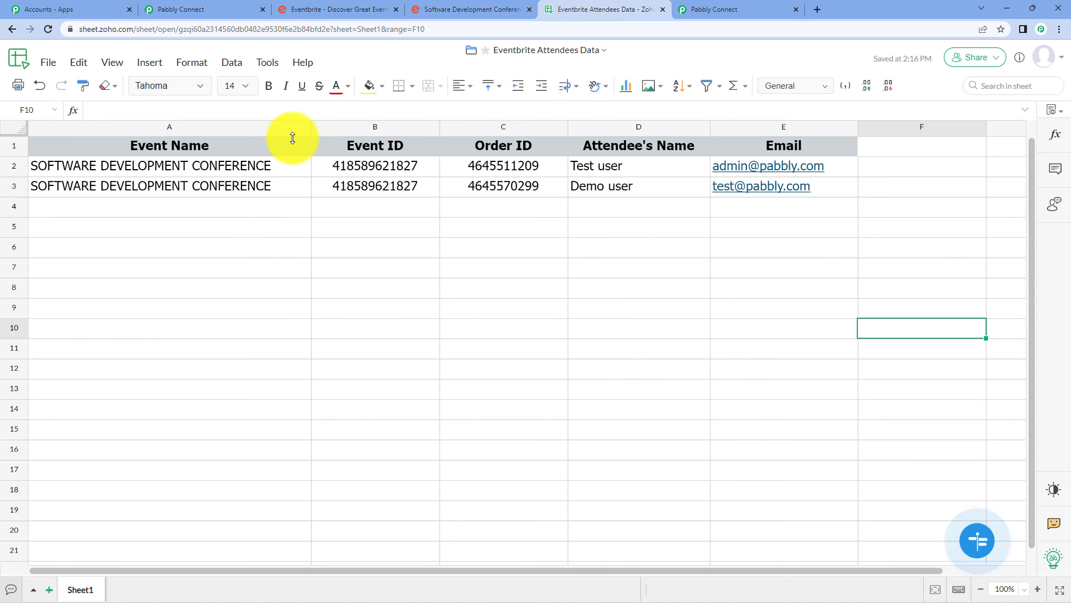